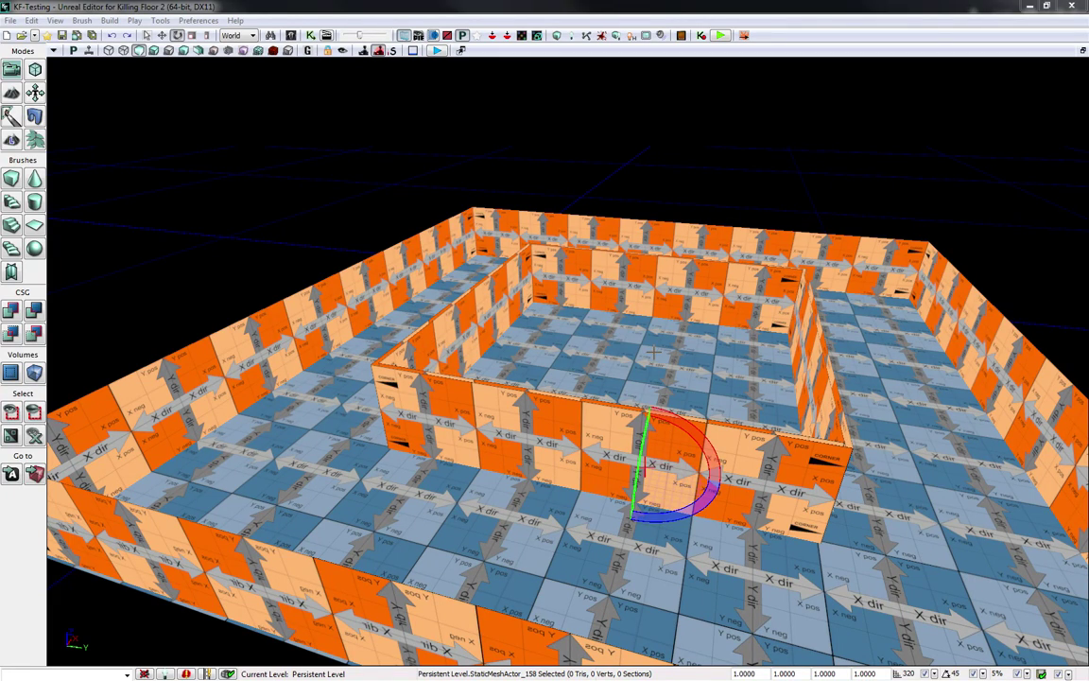
# - Select both back-to-back wall panels at the same spot in the inner room's near wall
pyautogui.moveTo(653, 352); pyautogui.dragTo(724, 355, button='right')
pyautogui.moveTo(293, 522); pyautogui.dragTo(261, 507, button='right')
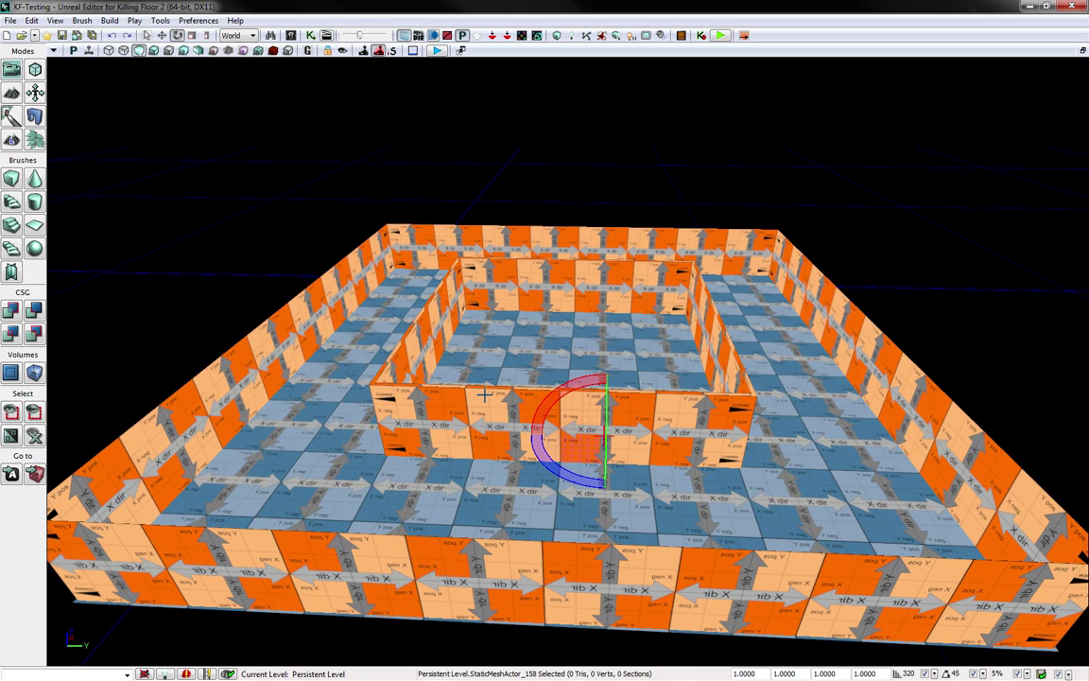
pyautogui.moveTo(442, 373); pyautogui.dragTo(647, 359)
pyautogui.moveTo(650, 360); pyautogui.dragTo(602, 360, button='right')
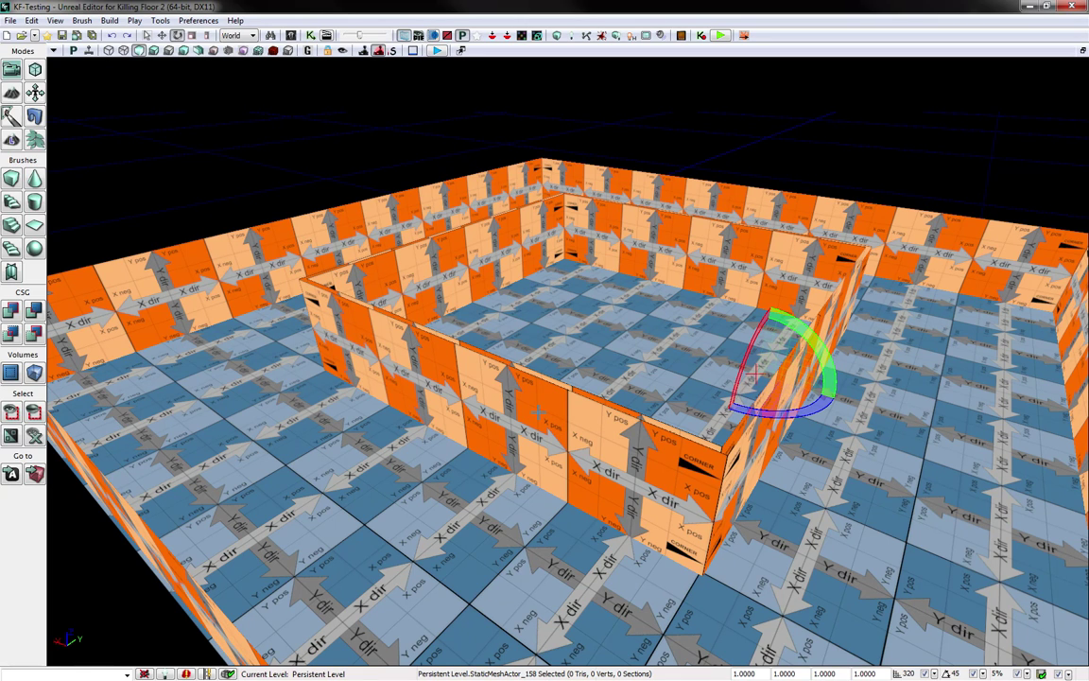
pyautogui.click(551, 397)
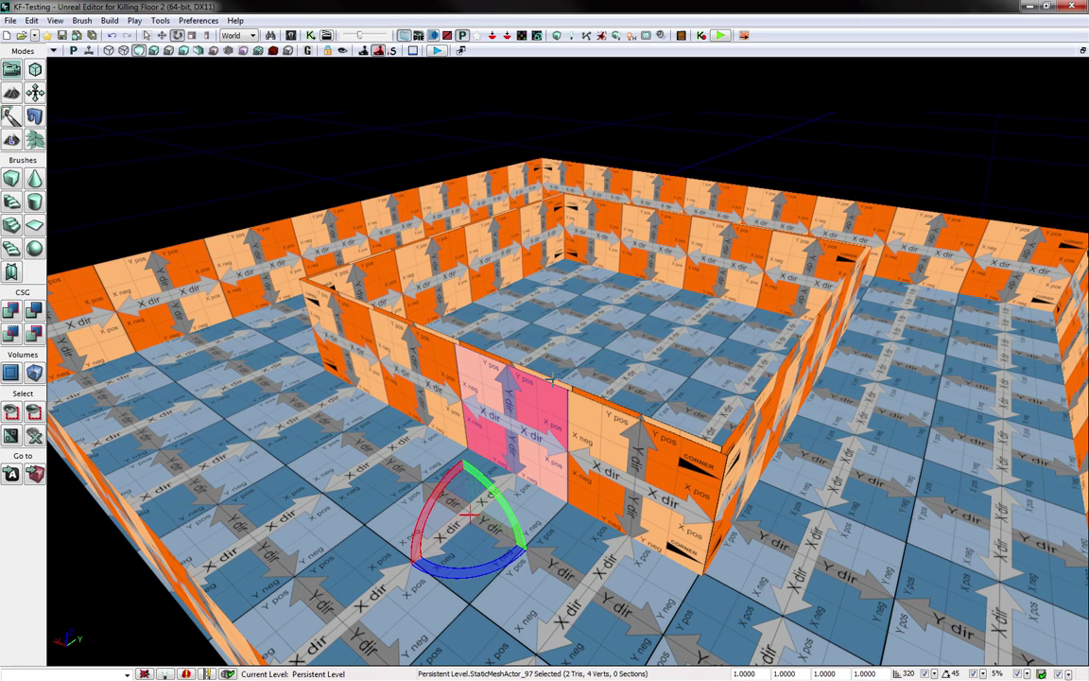
pyautogui.keyDown('ctrl'); pyautogui.click(554, 402); pyautogui.keyUp('ctrl')
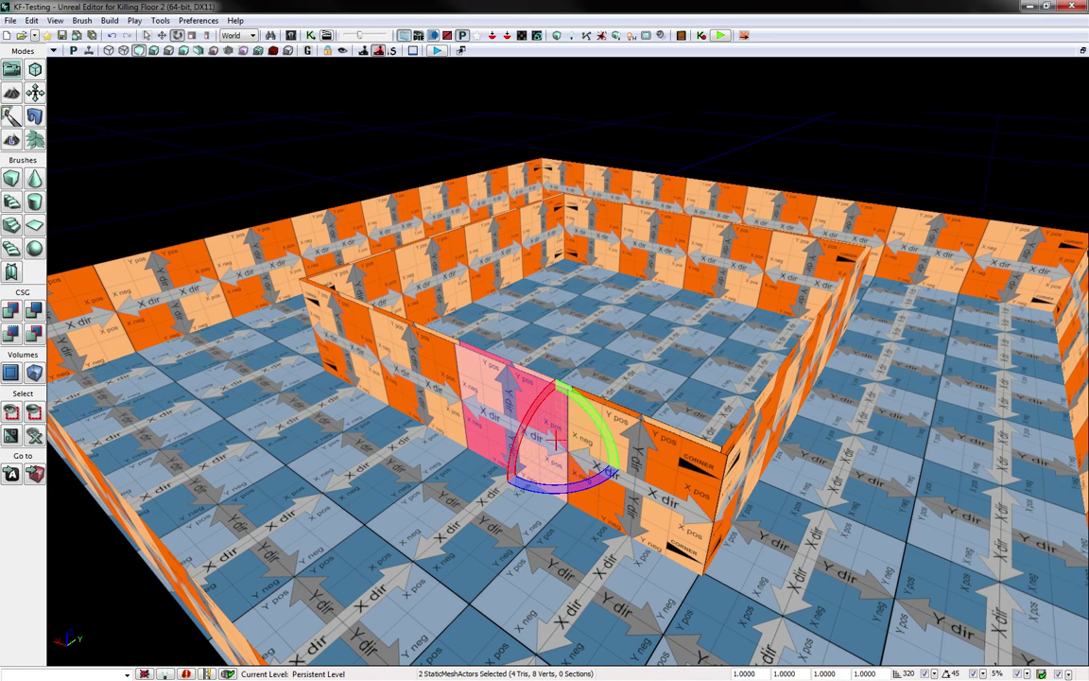
# - Bring up the Content Browser and show the door meshes under single_mesh > Wall in Env_Modular_StaticSet_MESH, keeping the selected panels in view
pyautogui.moveTo(1088, 55); pyautogui.dragTo(462, 67)
pyautogui.click(474, 320)
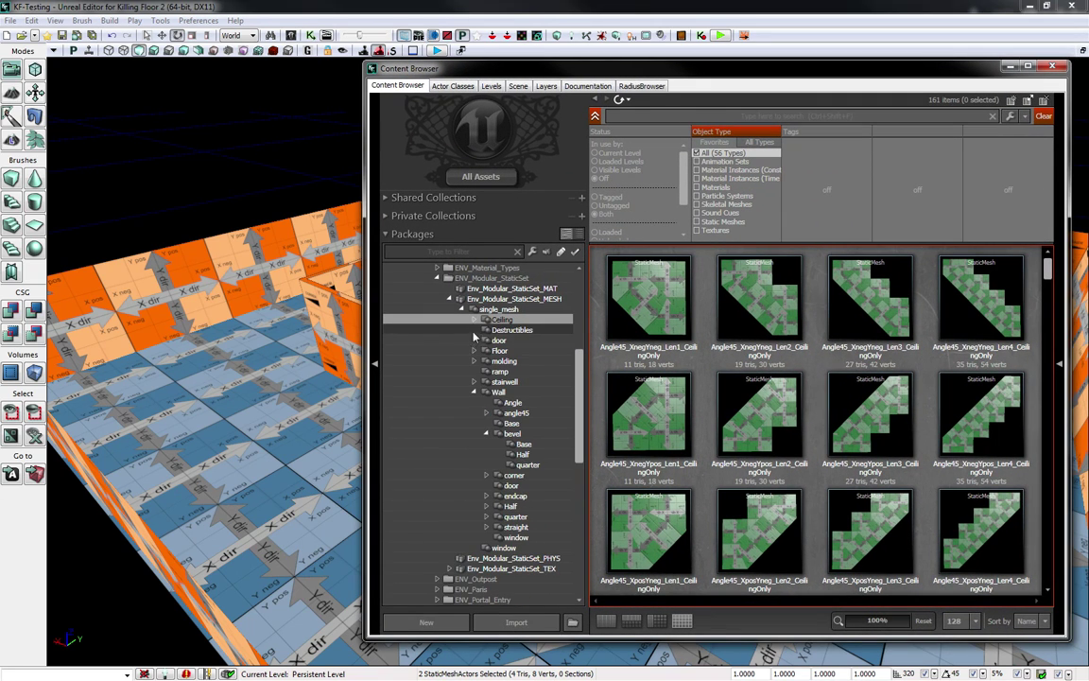
pyautogui.click(474, 391)
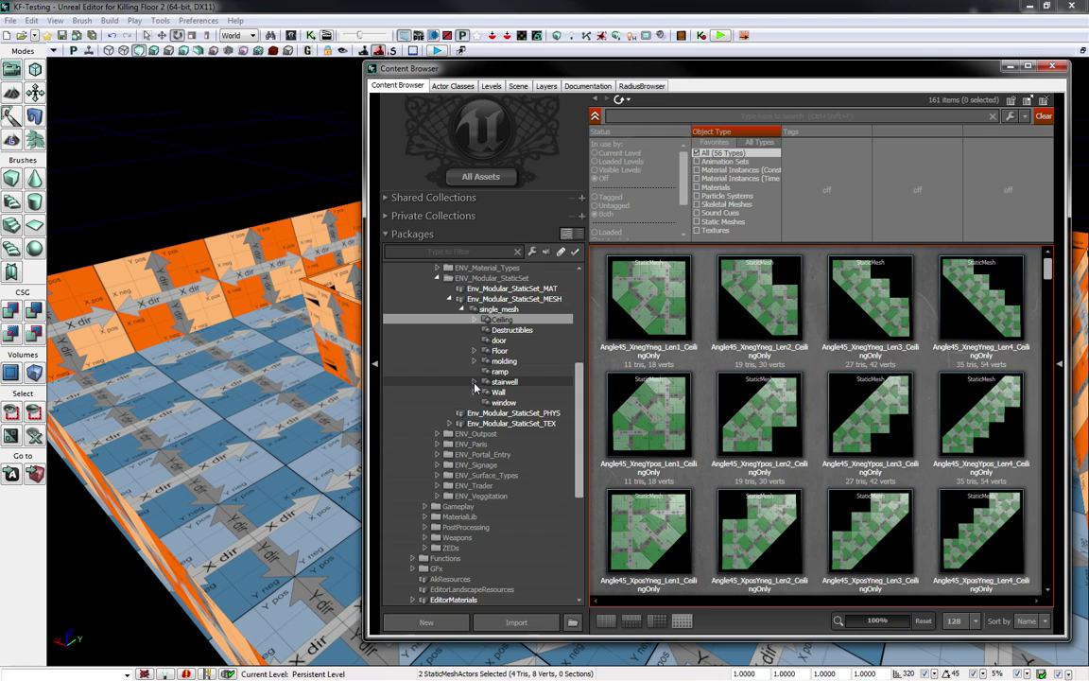
pyautogui.click(473, 392)
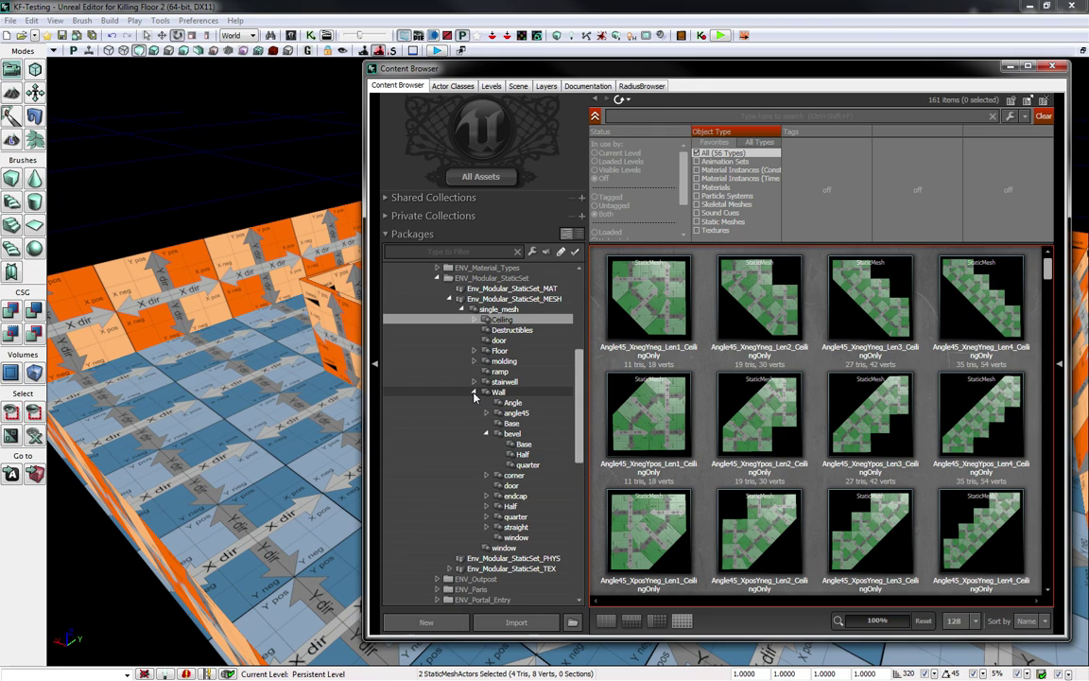
pyautogui.click(486, 434)
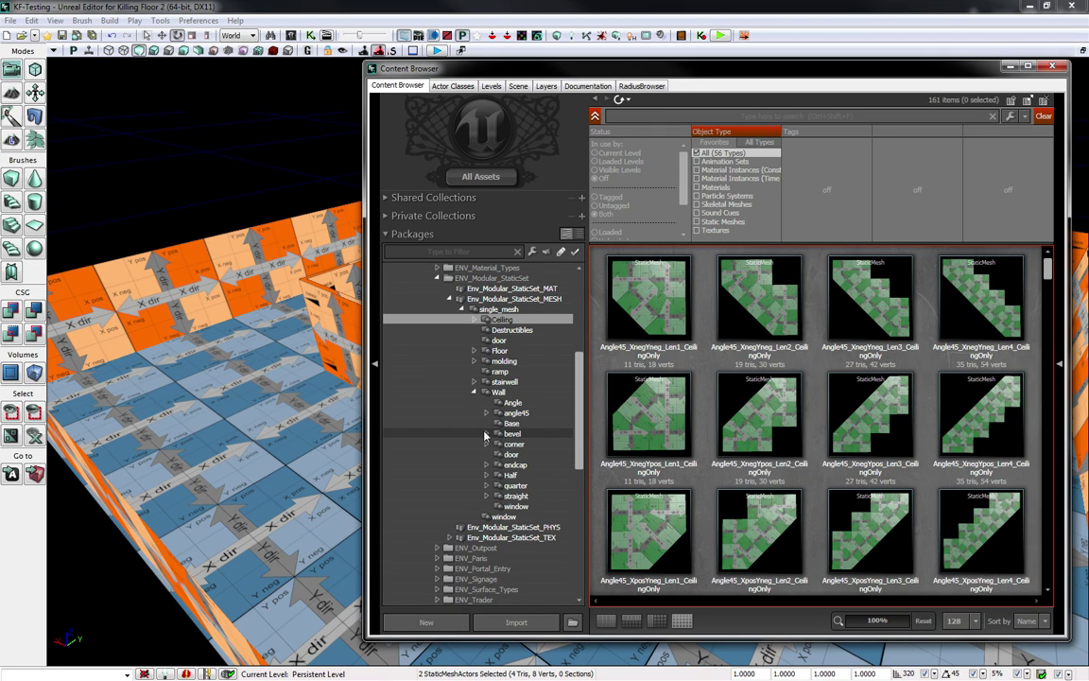
pyautogui.click(508, 455)
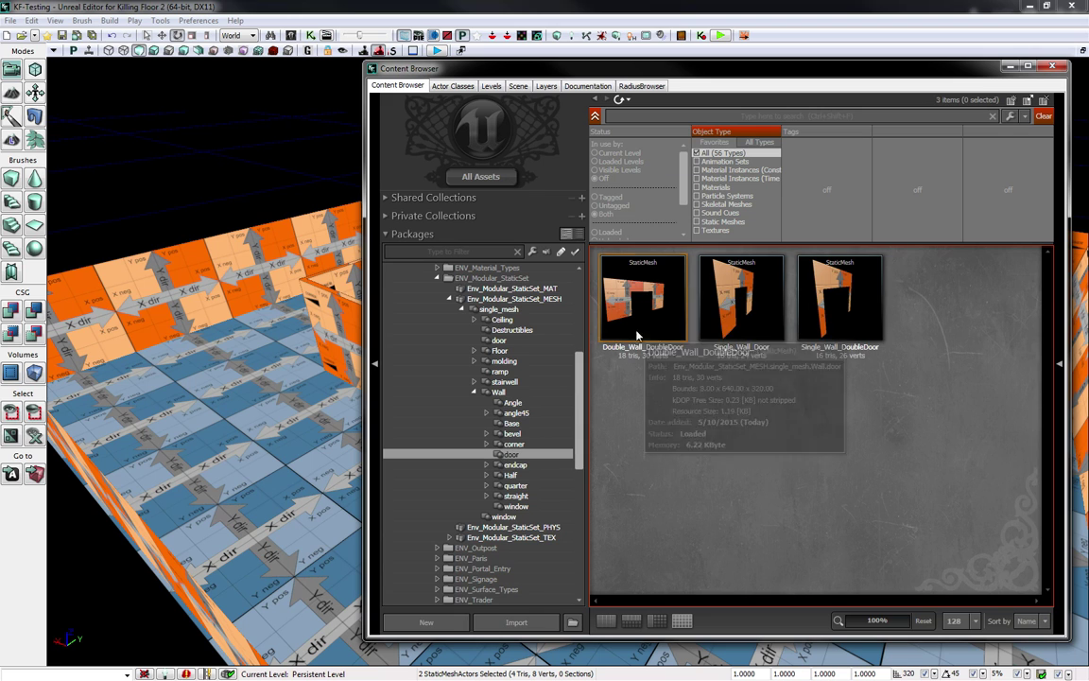
pyautogui.moveTo(669, 76); pyautogui.dragTo(903, 79)
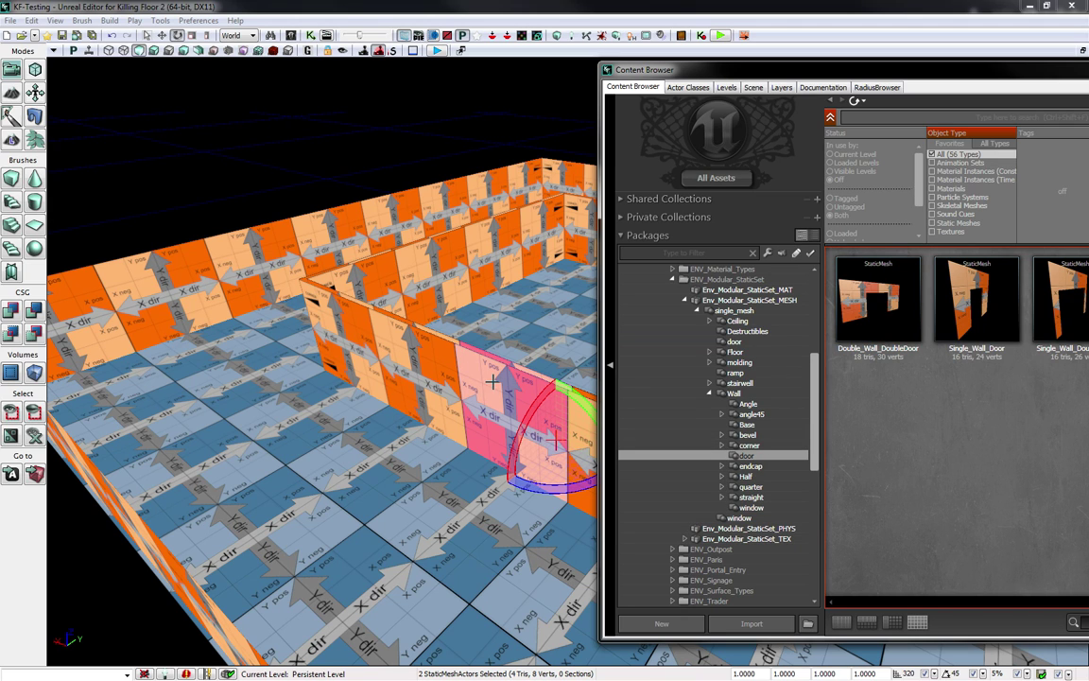
# - Try replacing the two back-to-back wall panels with the Single_Wall_DoubleDoor static mesh
pyautogui.click(1002, 327)
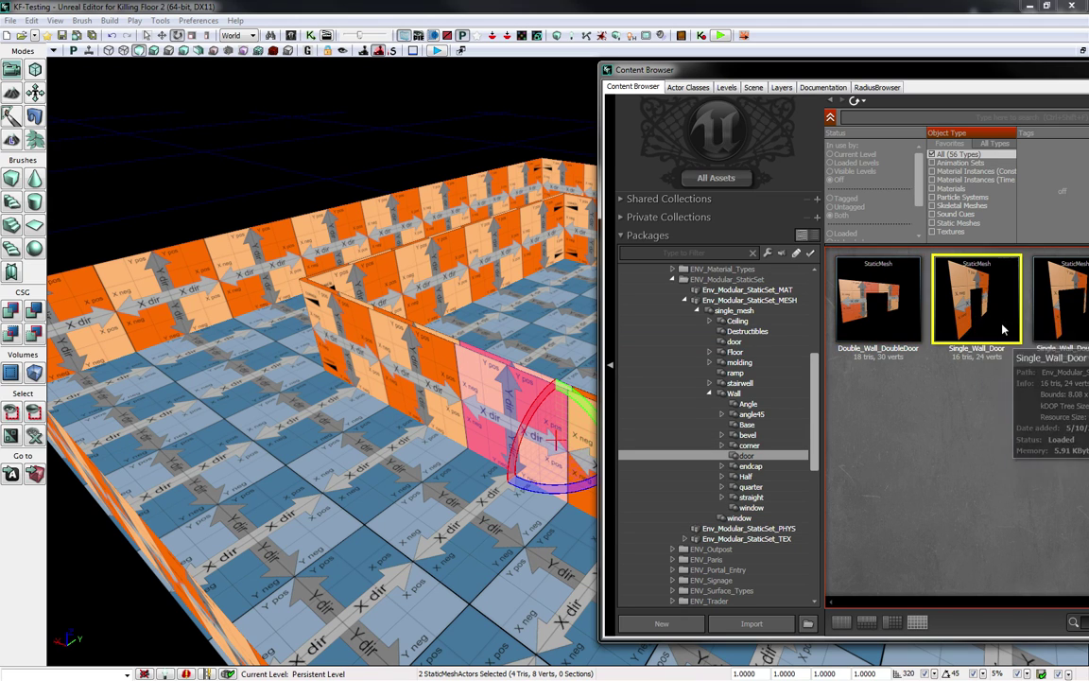
pyautogui.click(1069, 331)
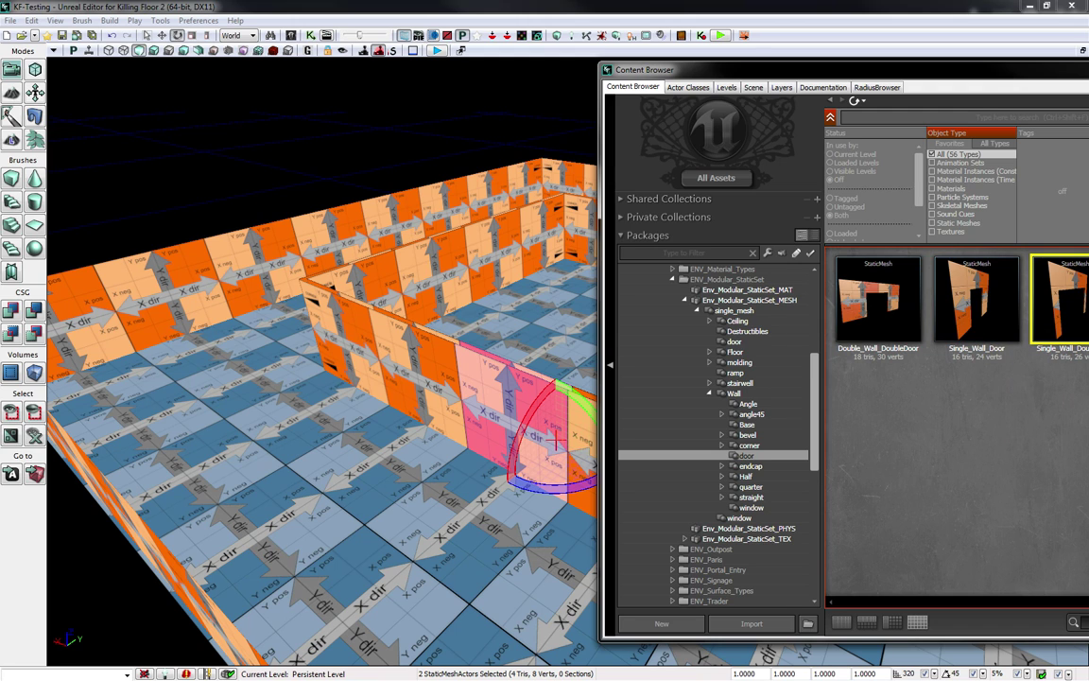
pyautogui.click(447, 347)
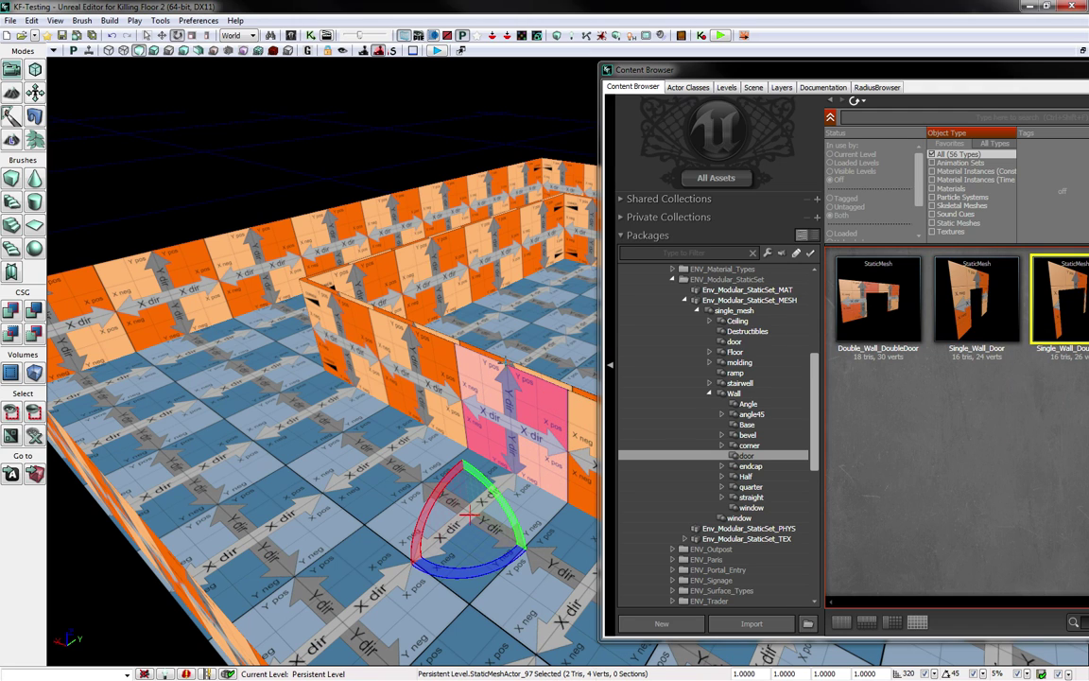
pyautogui.keyDown('ctrl'); pyautogui.click(481, 383); pyautogui.keyUp('ctrl')
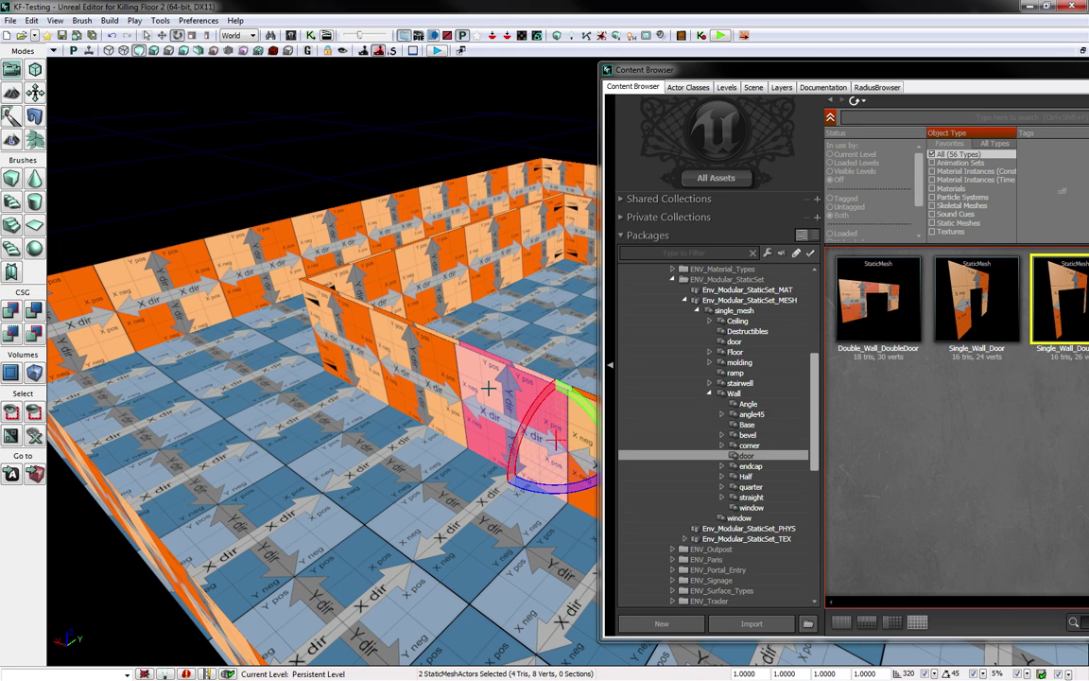
pyautogui.rightClick(494, 403)
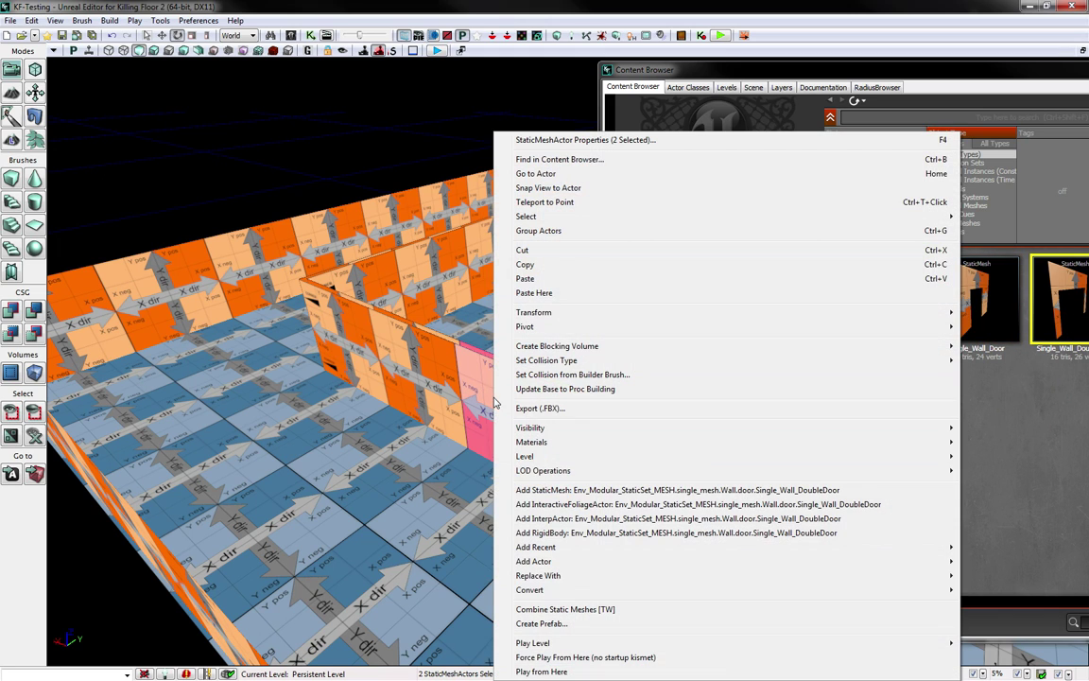
pyautogui.moveTo(576, 576)
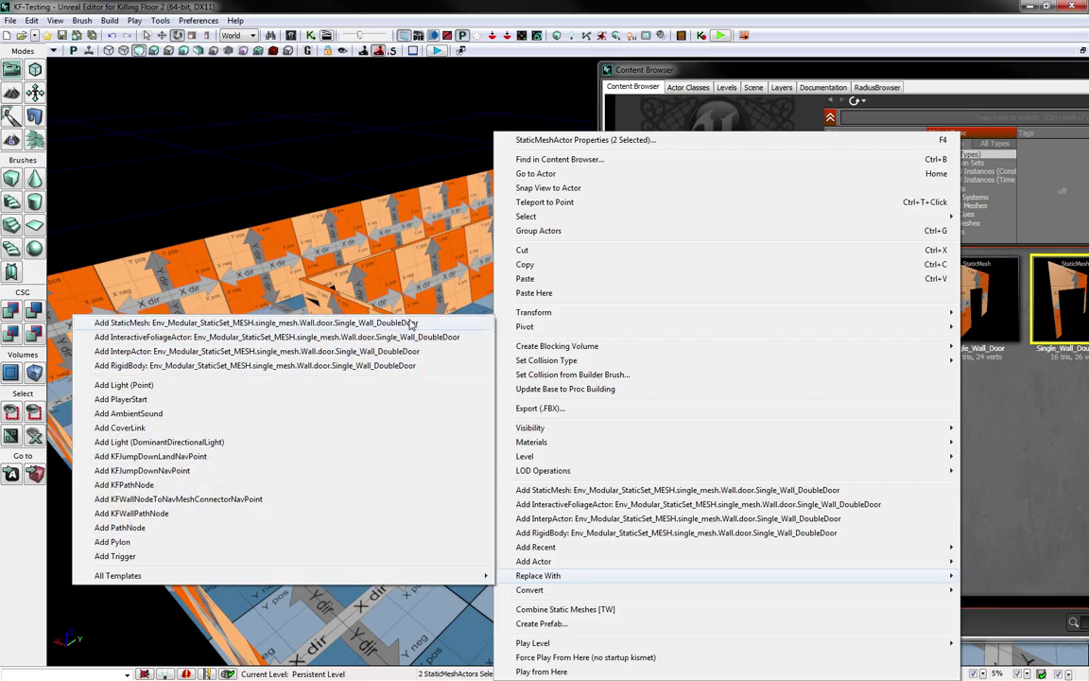
pyautogui.click(412, 324)
pyautogui.moveTo(715, 75); pyautogui.dragTo(1088, 94)
pyautogui.press('w')
pyautogui.moveTo(479, 442); pyautogui.dragTo(750, 426, button='right')
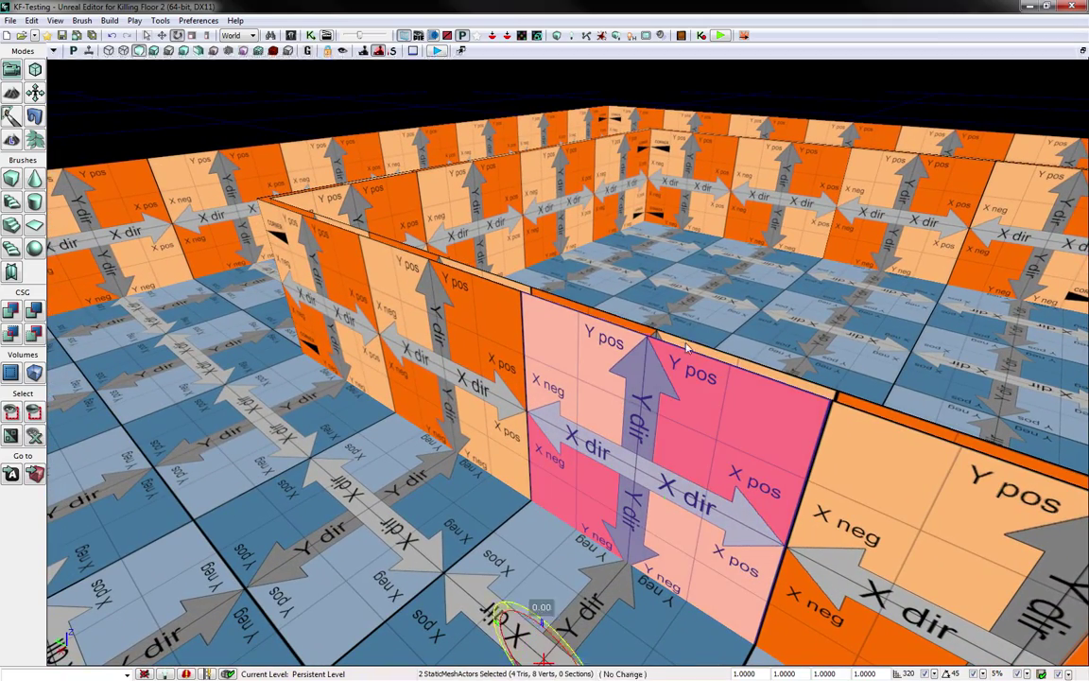
# - Replace the two selected back-to-back wall panels with the Single_Wall_Door static mesh
pyautogui.hotkey('ctrl', 'shift', 'f')
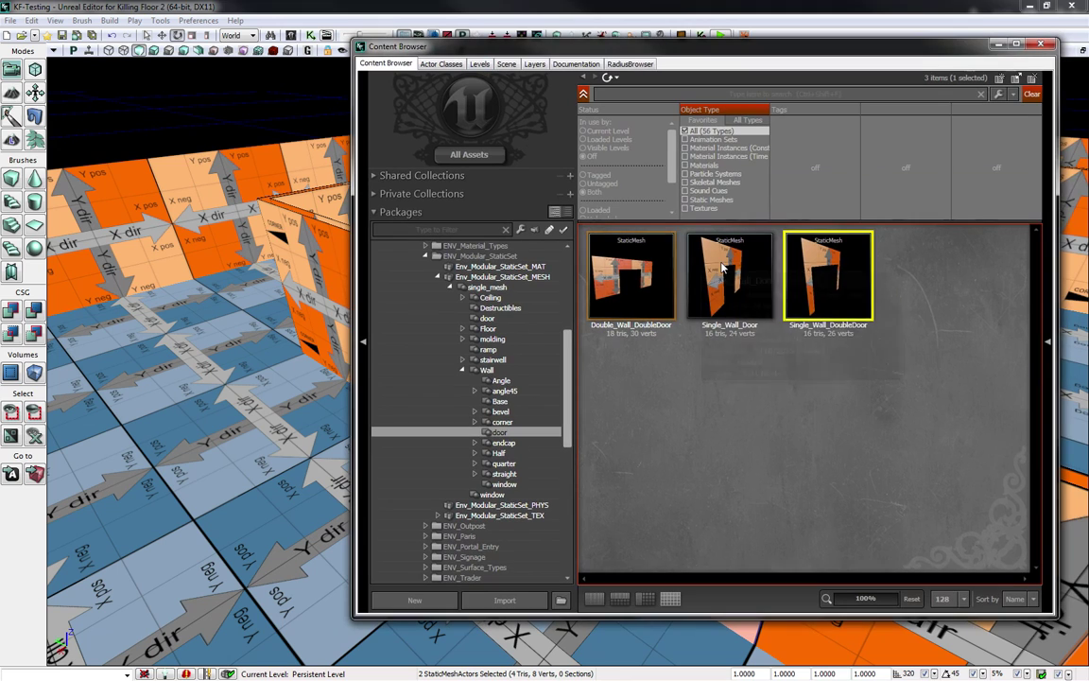
pyautogui.moveTo(708, 47); pyautogui.dragTo(1088, 67)
pyautogui.rightClick(609, 379)
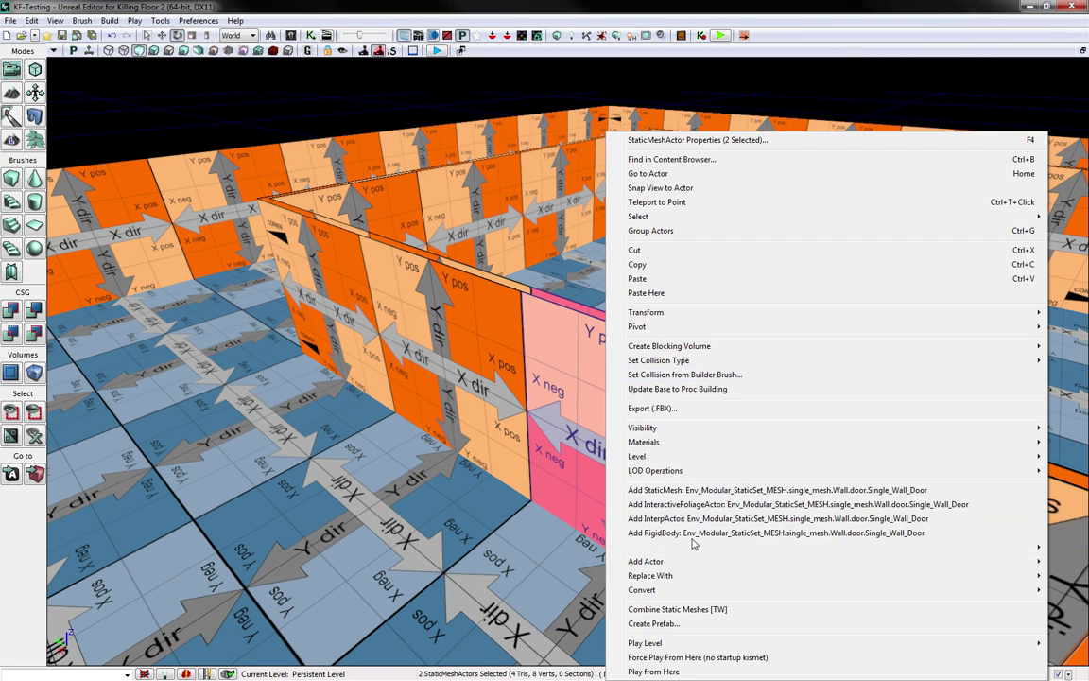
pyautogui.click(511, 325)
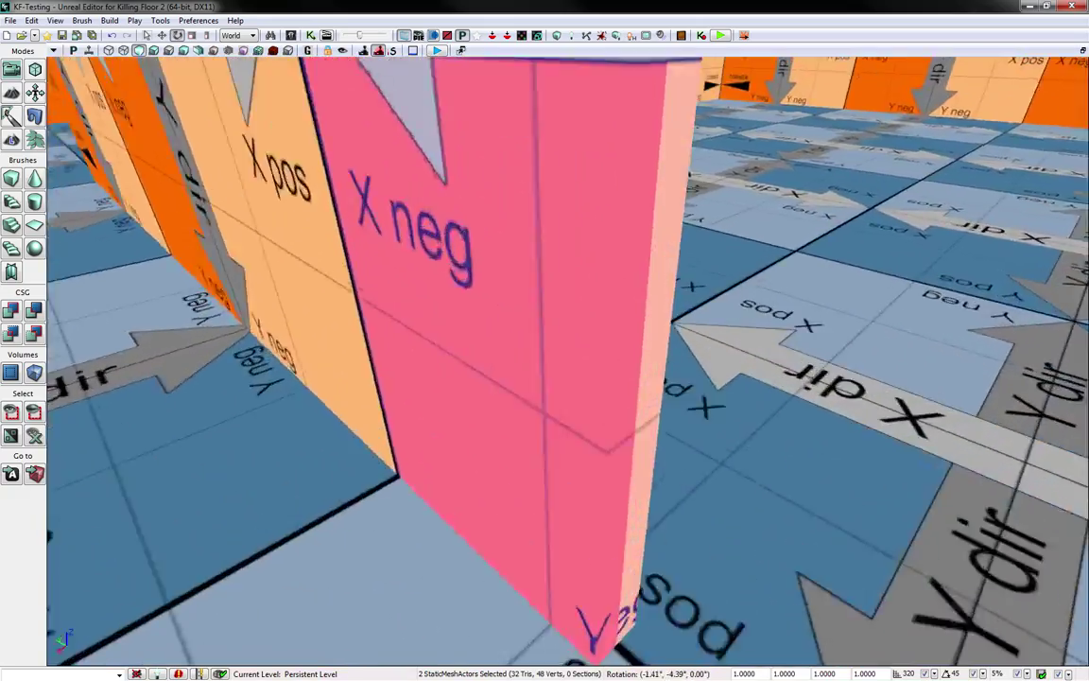
# - Pick the Double_Wall_DoubleDoor mesh in the Content Browser for the two middle panels of the inner room's far wall
pyautogui.moveTo(567, 362); pyautogui.dragTo(685, 359, button='right')
pyautogui.moveTo(662, 406); pyautogui.dragTo(549, 419, button='right')
pyautogui.click(492, 326)
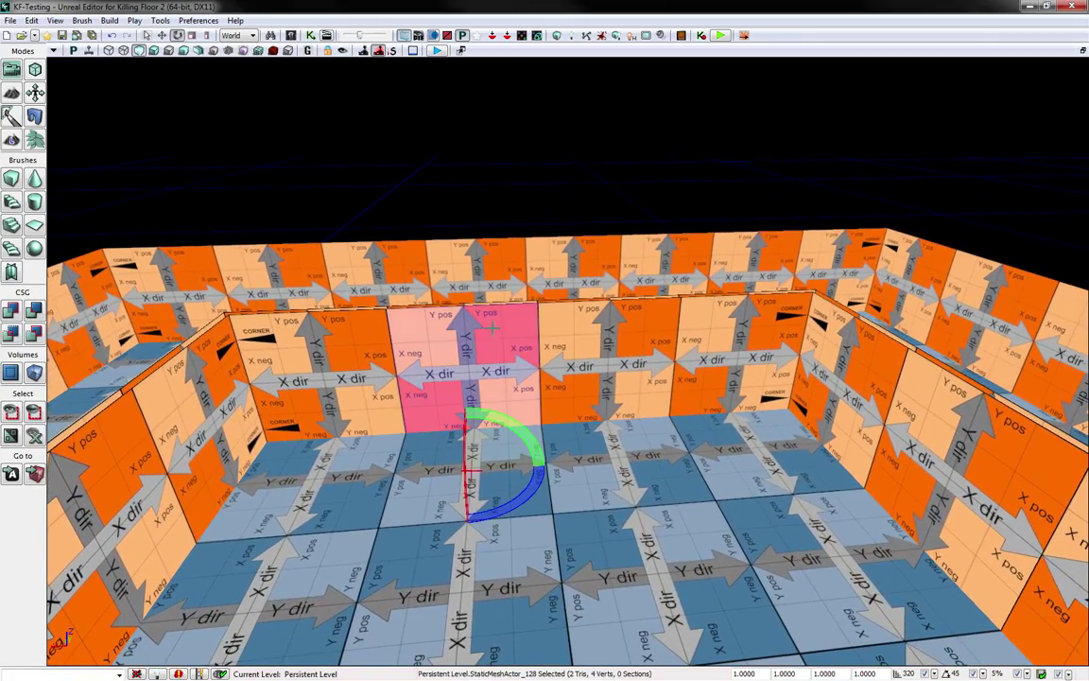
pyautogui.click(573, 321)
pyautogui.moveTo(576, 328)
pyautogui.mouseDown(button='right')
pyautogui.moveTo(506, 295)
pyautogui.moveTo(468, 293)
pyautogui.moveTo(503, 320)
pyautogui.moveTo(571, 333)
pyautogui.mouseUp(button='right')
pyautogui.press('w')
pyautogui.press('s')
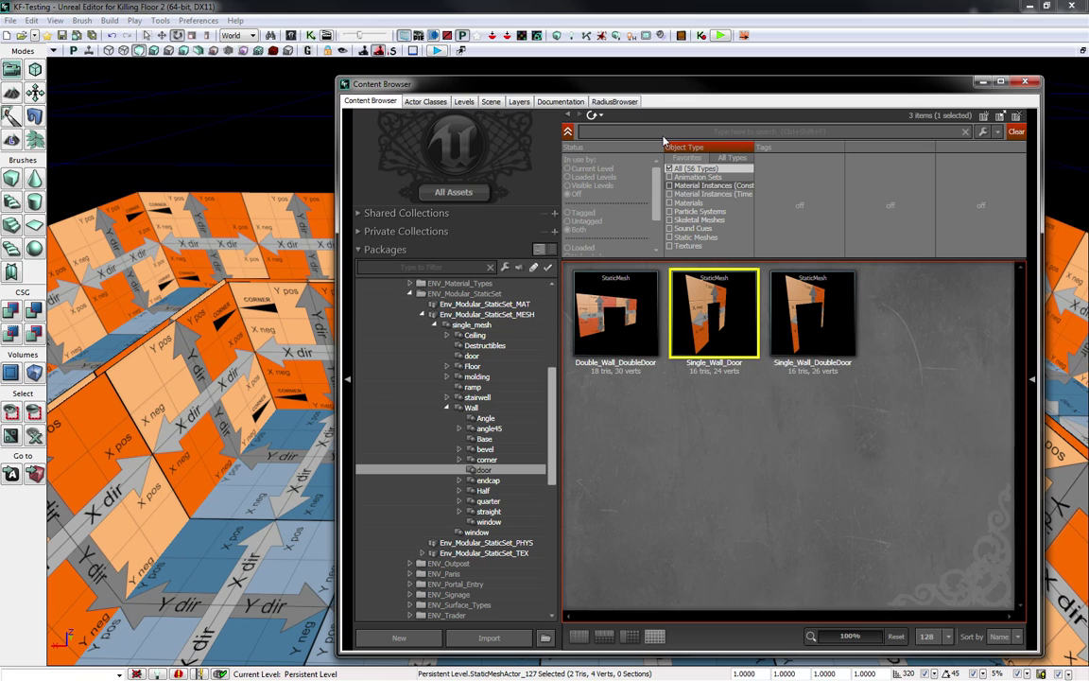
pyautogui.moveTo(649, 345)
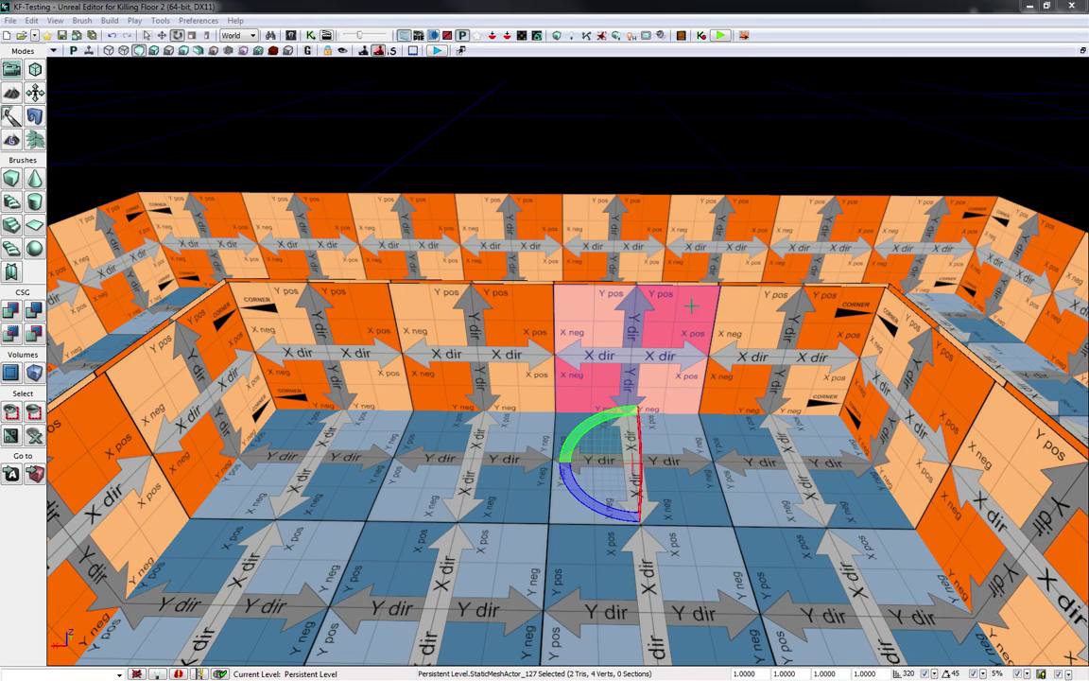
pyautogui.keyDown('ctrl'); pyautogui.click(531, 304); pyautogui.keyUp('ctrl')
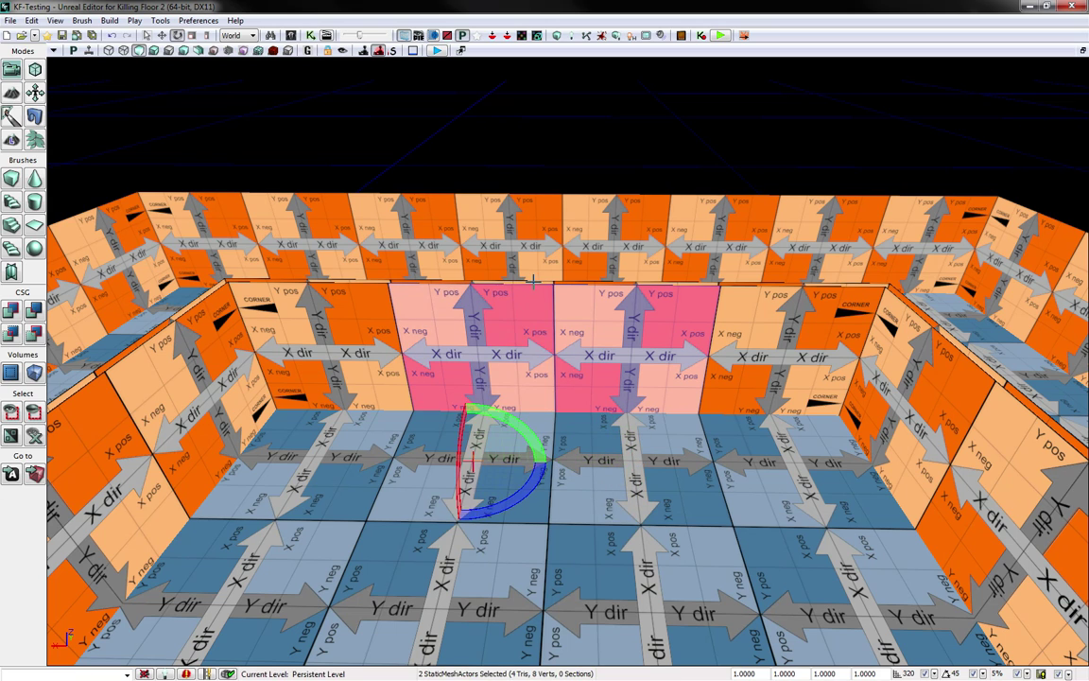
pyautogui.keyDown('ctrl'); pyautogui.click(566, 284); pyautogui.keyUp('ctrl')
pyautogui.keyDown('ctrl'); pyautogui.click(579, 296); pyautogui.keyUp('ctrl')
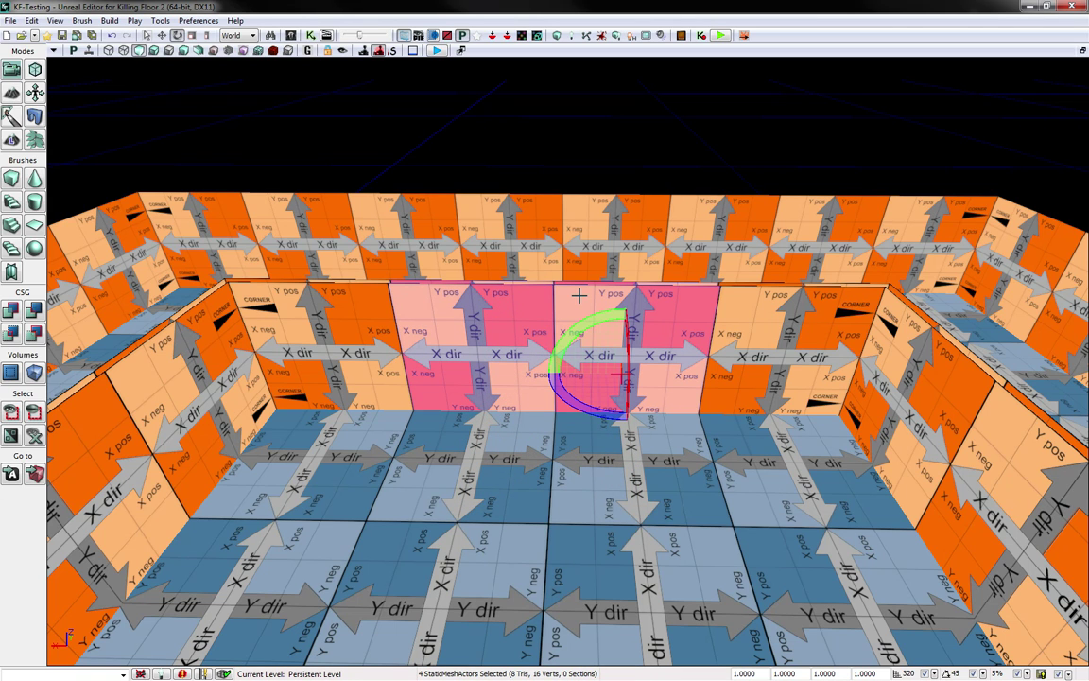
pyautogui.rightClick(573, 296)
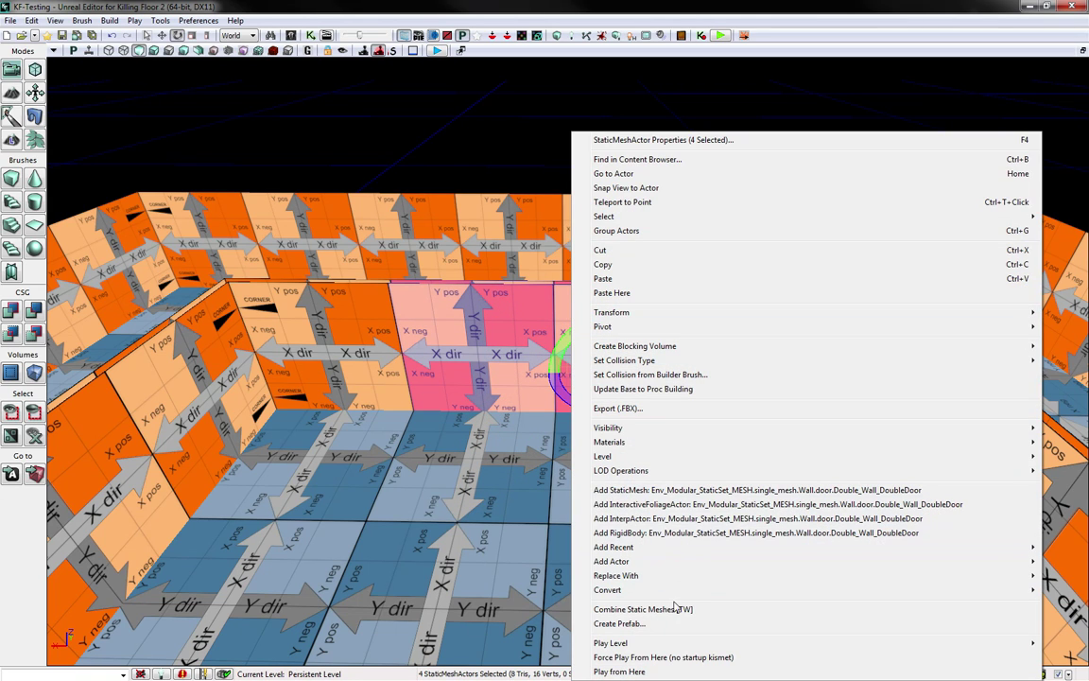
# - Delete the outward-facing left middle panel and the inward-facing right middle panel of the inner room's far wall
pyautogui.click(518, 308)
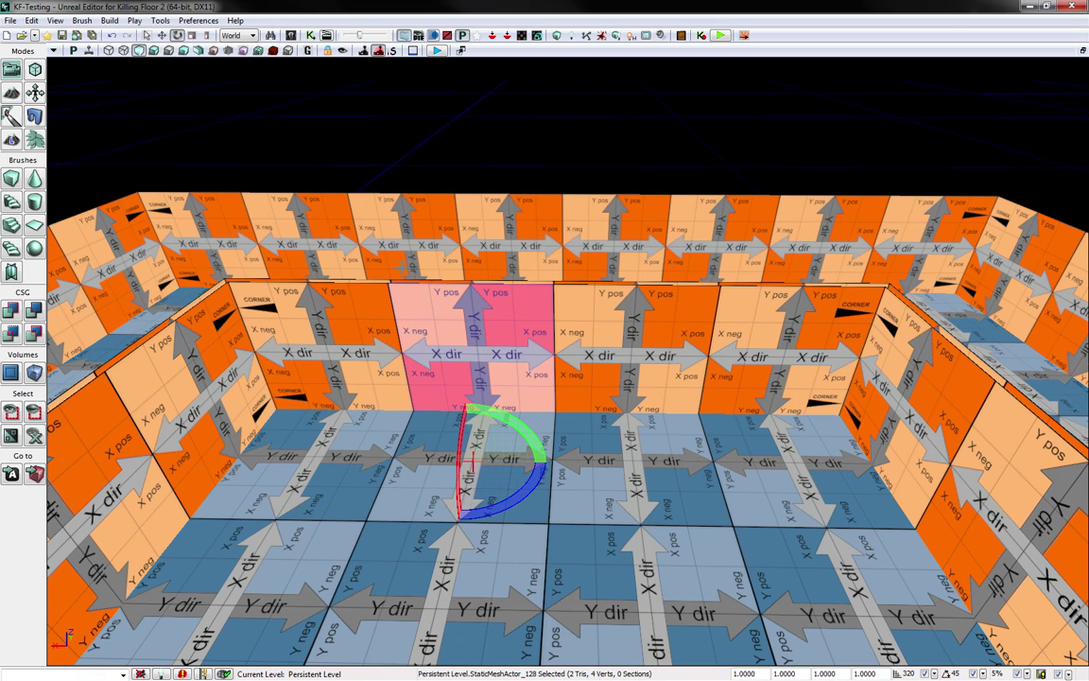
pyautogui.click(495, 282)
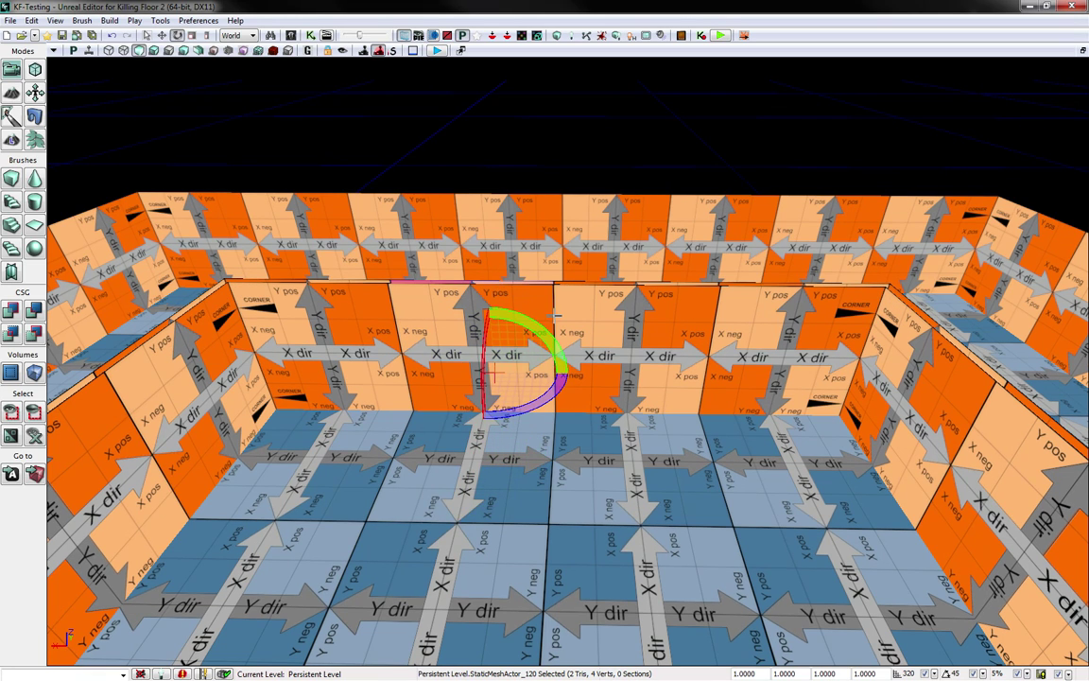
pyautogui.press('Delete')
pyautogui.click(613, 314)
pyautogui.press('Delete')
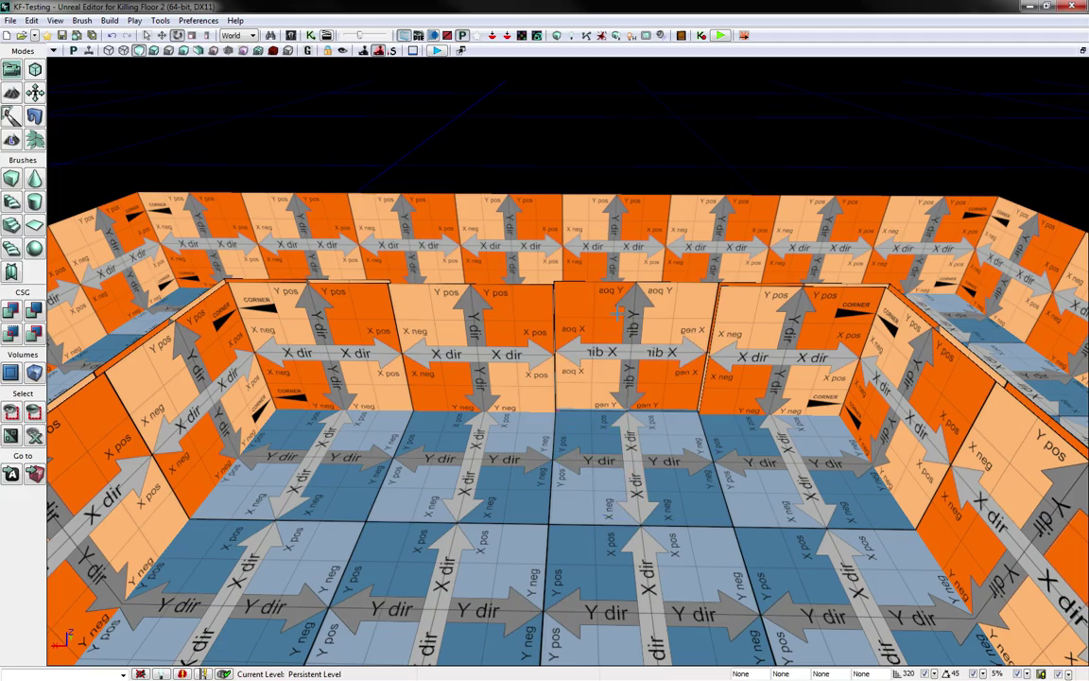
# - Replace the two remaining middle panels of the inner room's far wall with the Double_Wall_DoubleDoor static mesh
pyautogui.moveTo(618, 313); pyautogui.dragTo(461, 321, button='right')
pyautogui.moveTo(378, 312); pyautogui.dragTo(447, 305, button='right')
pyautogui.click(449, 304)
pyautogui.keyDown('ctrl'); pyautogui.click(539, 307); pyautogui.keyUp('ctrl')
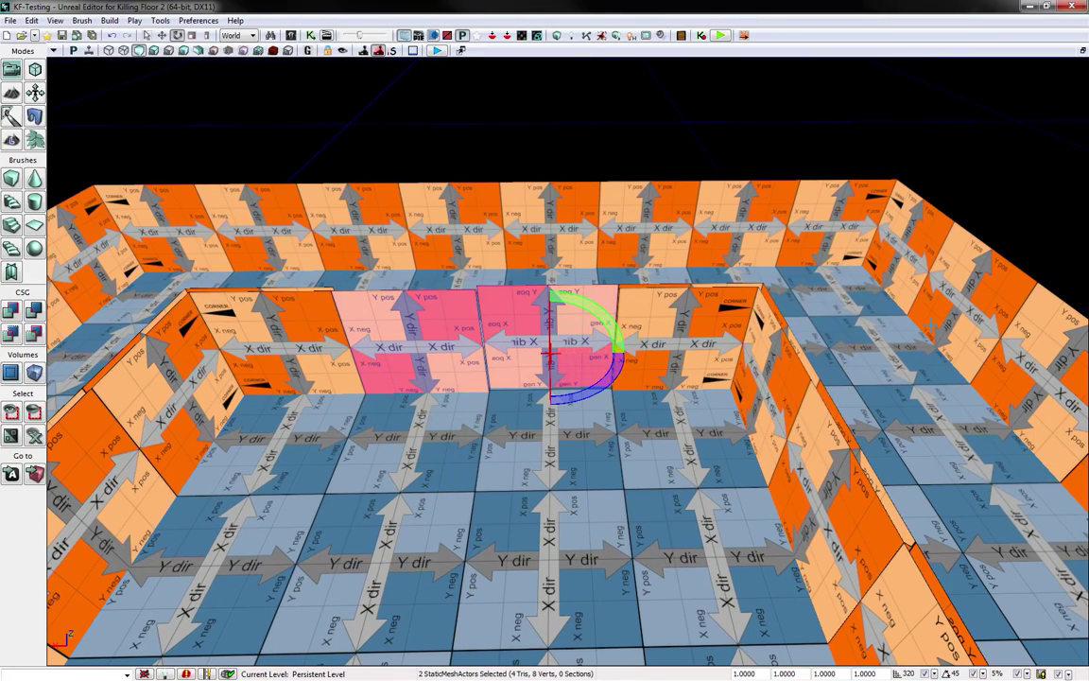
pyautogui.hotkey('alt', 'Tab')
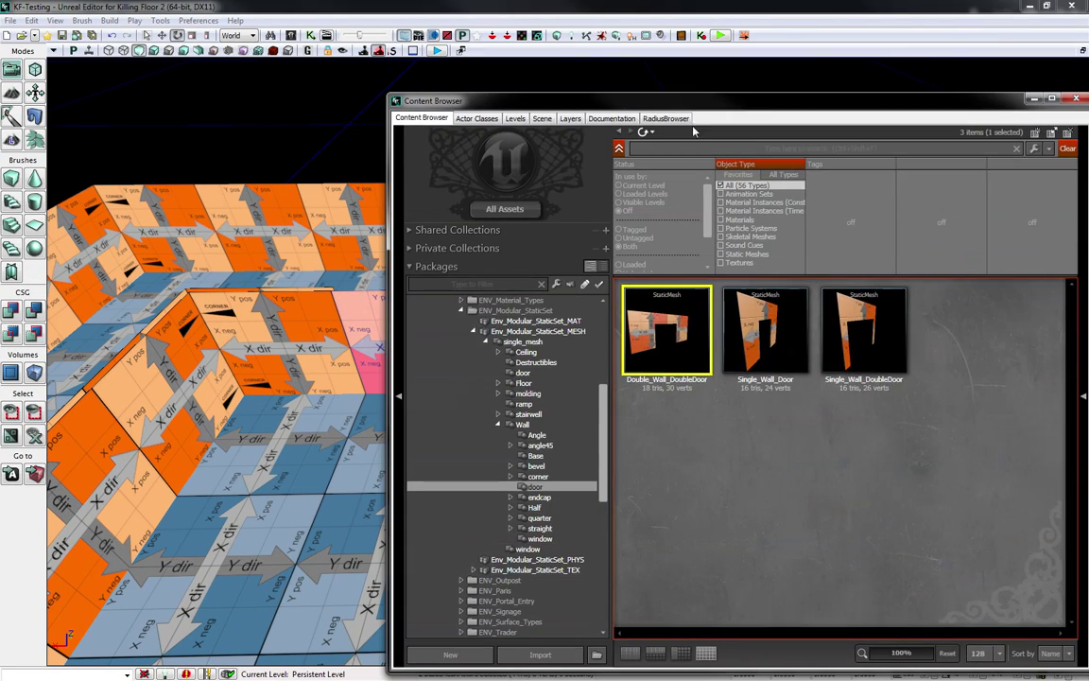
pyautogui.moveTo(716, 101); pyautogui.dragTo(1088, 96)
pyautogui.rightClick(427, 336)
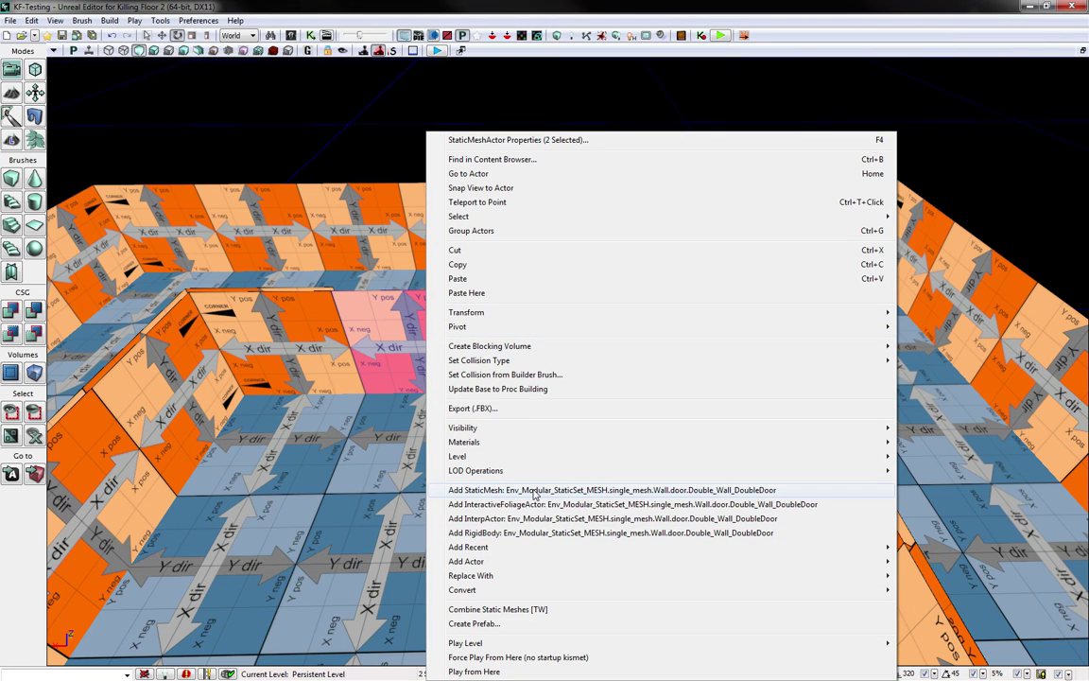
pyautogui.moveTo(529, 576)
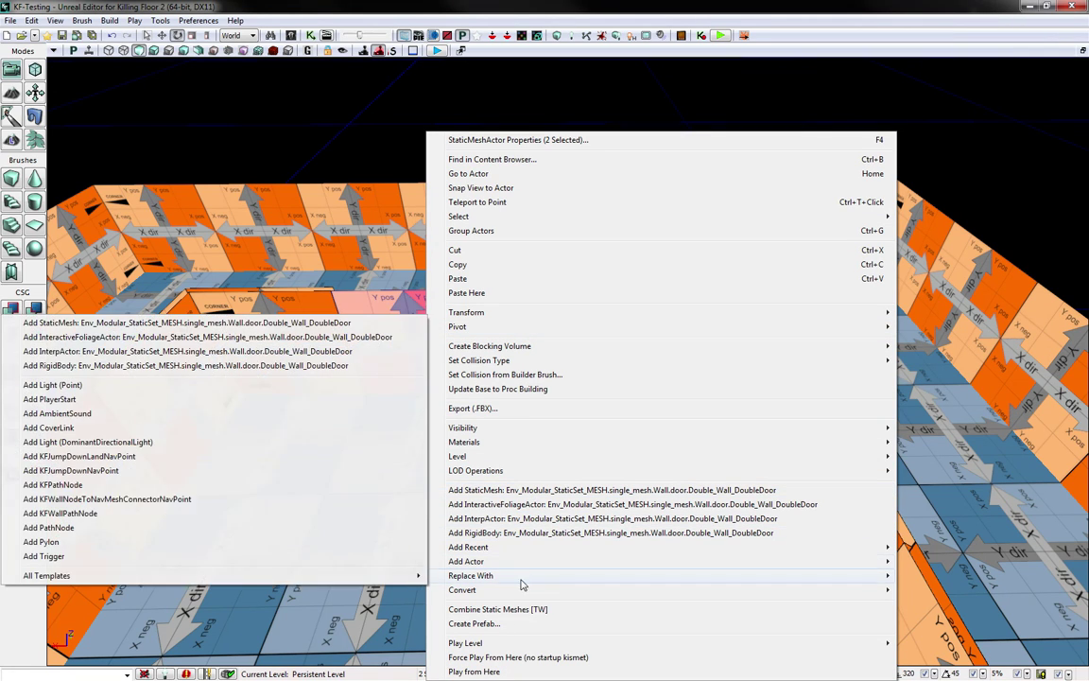
pyautogui.click(373, 324)
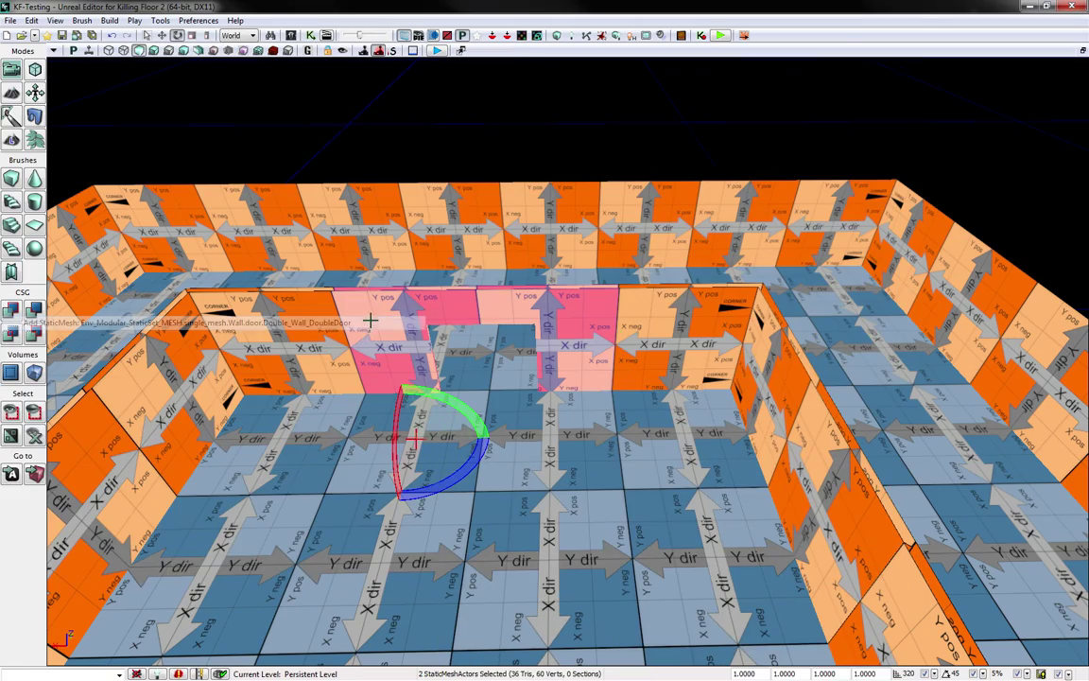
pyautogui.press('w')
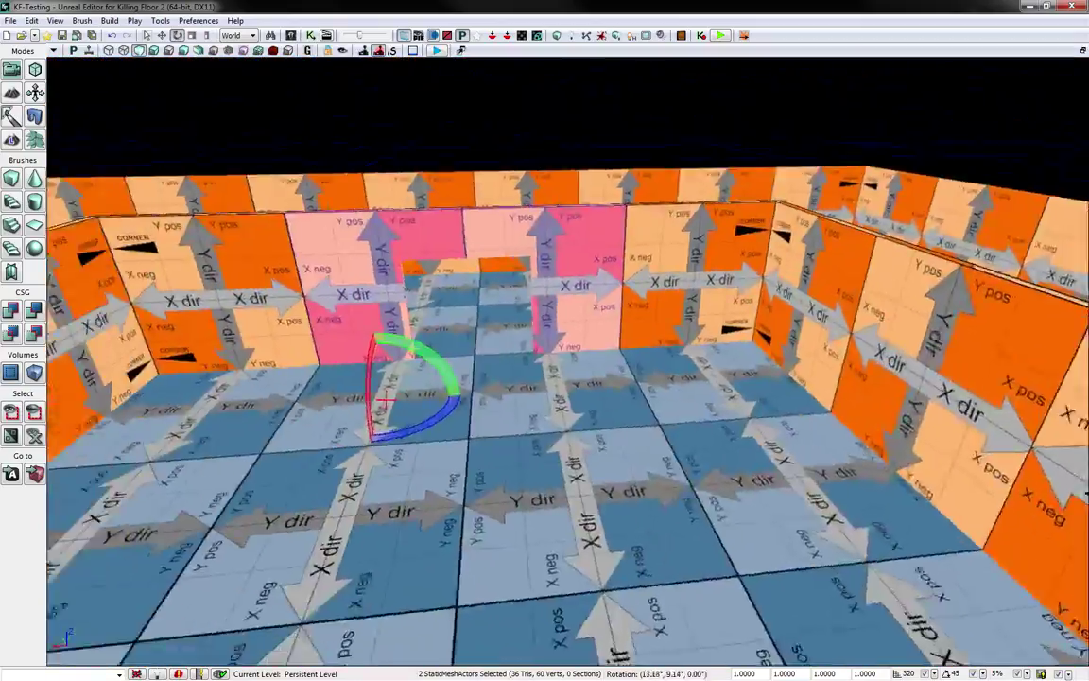
# - Choose the doorframe static mesh from the door group of single_mesh in Env_Modular_StaticSet_MESH
pyautogui.press('w')
pyautogui.press('s')
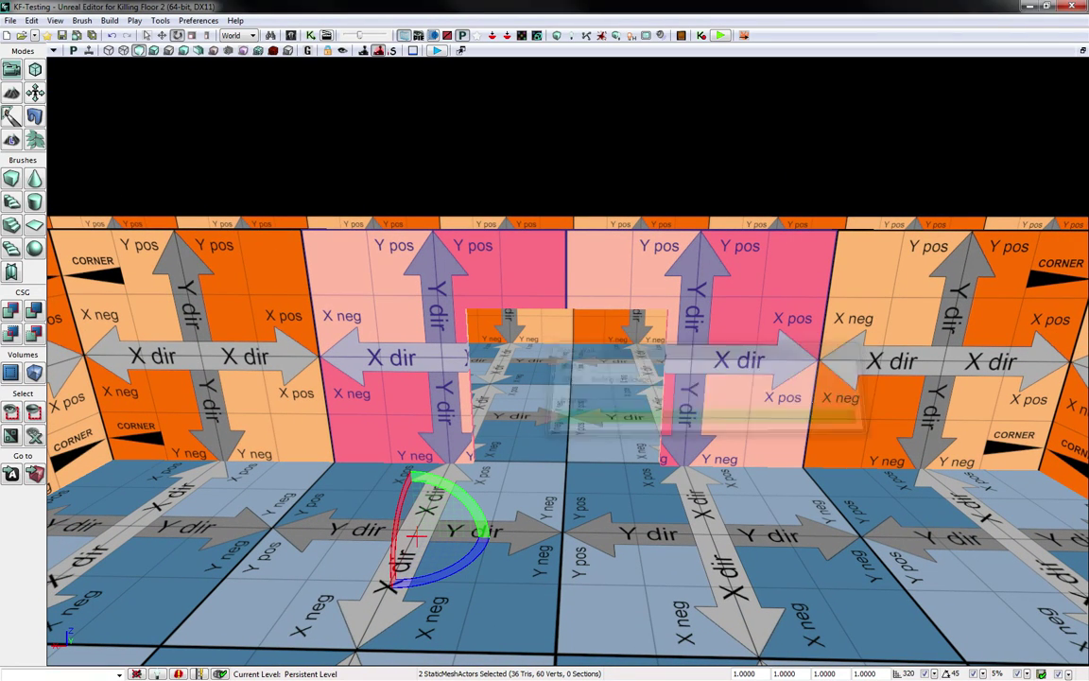
pyautogui.moveTo(1088, 95); pyautogui.dragTo(647, 85)
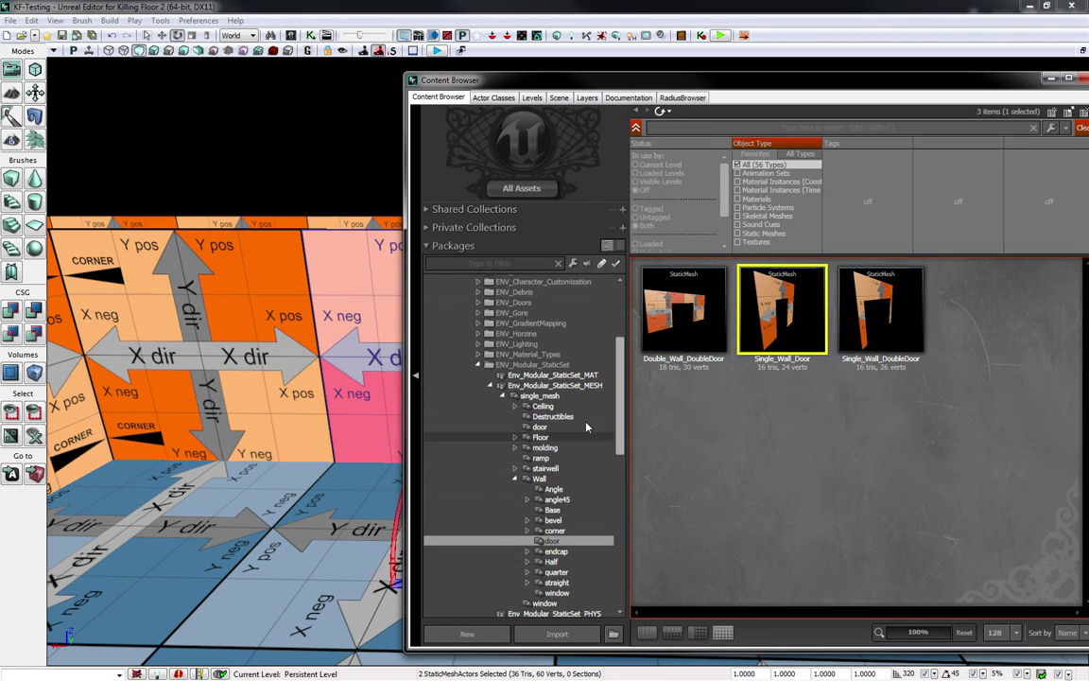
pyautogui.click(520, 480)
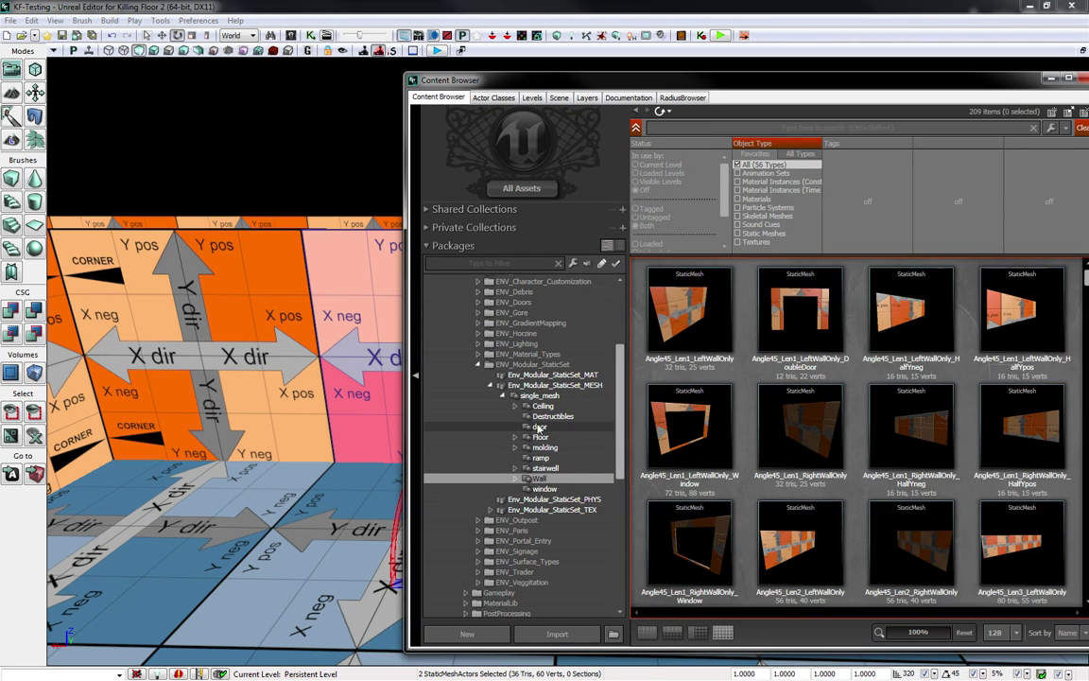
pyautogui.click(585, 428)
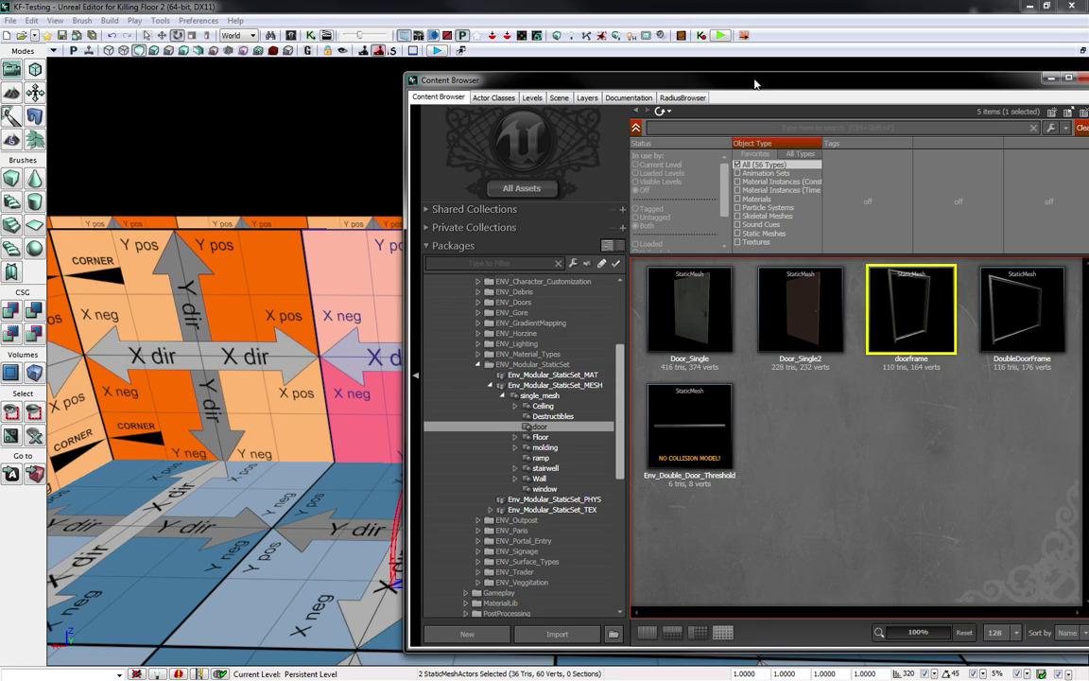
# - Place the doorframe mesh in the level on the floor just inside the inner room's far double doorway
pyautogui.moveTo(755, 84); pyautogui.dragTo(1088, 86)
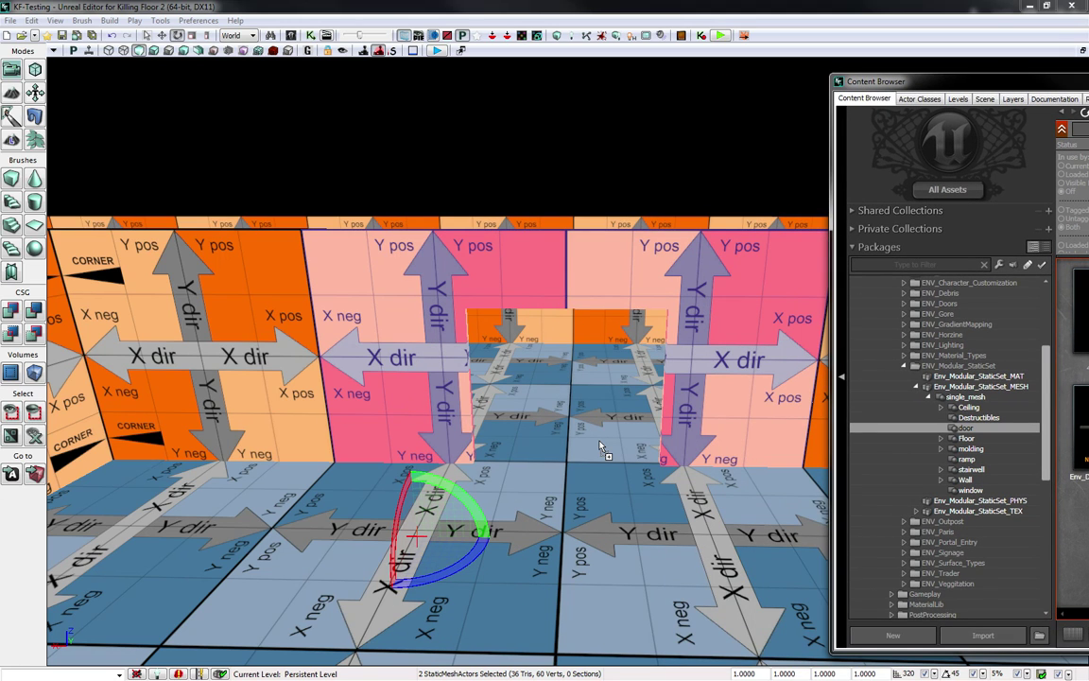
pyautogui.moveTo(590, 465); pyautogui.dragTo(535, 412)
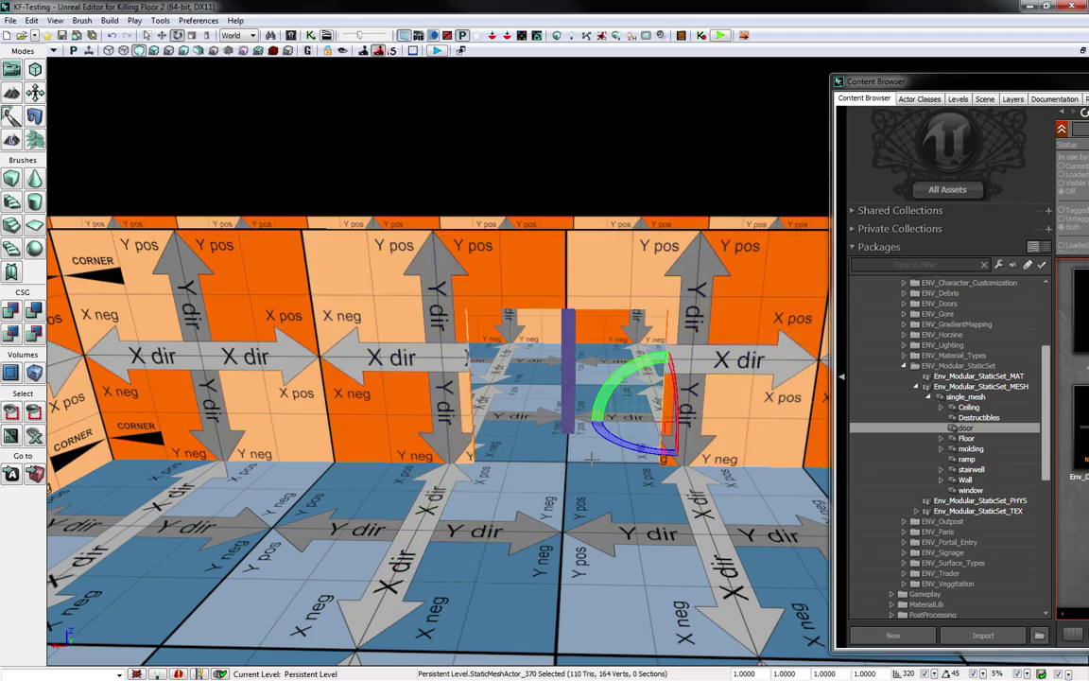
pyautogui.moveTo(536, 413); pyautogui.dragTo(737, 436, button='right')
pyautogui.moveTo(576, 529)
pyautogui.mouseDown(button='right')
pyautogui.moveTo(554, 536)
pyautogui.moveTo(593, 539)
pyautogui.mouseUp(button='right')
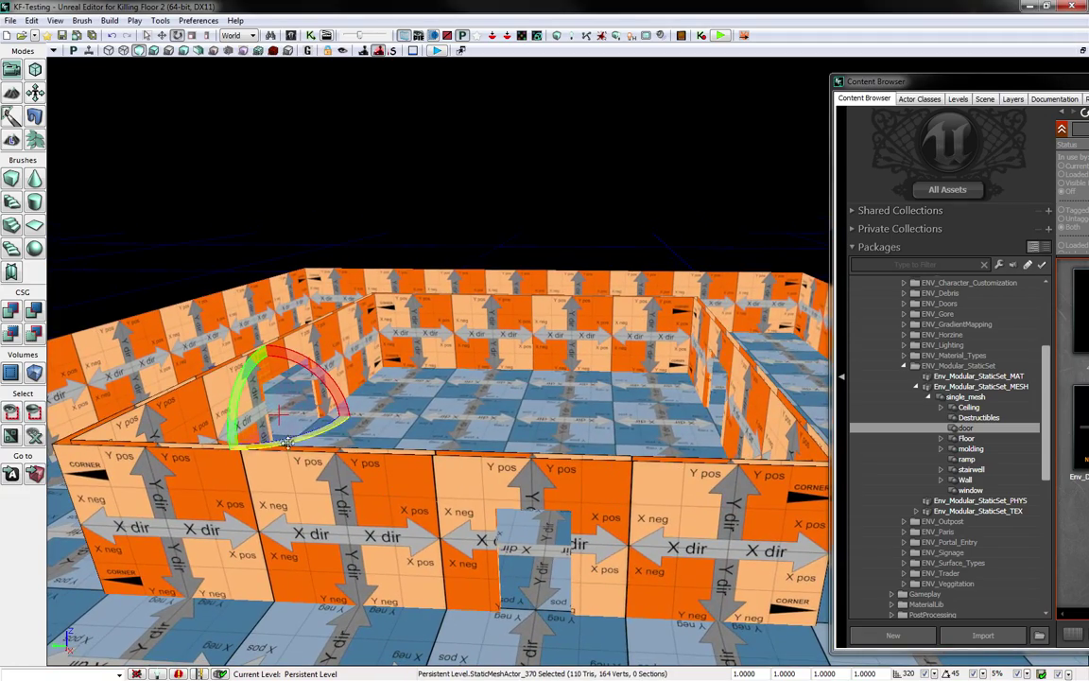
# - Move the door frame into the single doorway of the inner room's side wall
pyautogui.press('space')
pyautogui.press('space')
pyautogui.moveTo(244, 413); pyautogui.dragTo(543, 592)
pyautogui.press('w')
pyautogui.moveTo(565, 582); pyautogui.dragTo(567, 617, button='right')
pyautogui.press('s')
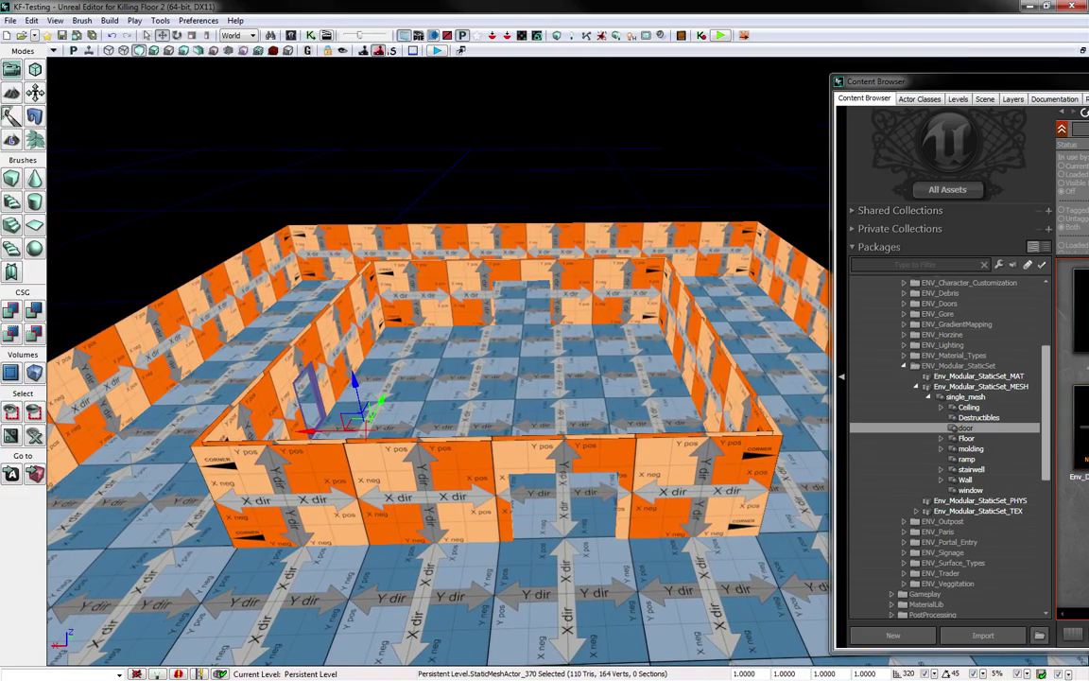
# - Place a DoubleDoorFrame mesh inside the inner room and rotate it parallel to the two walls with double-width doorways
pyautogui.moveTo(1087, 82); pyautogui.dragTo(329, 99)
pyautogui.moveTo(527, 329); pyautogui.dragTo(653, 407)
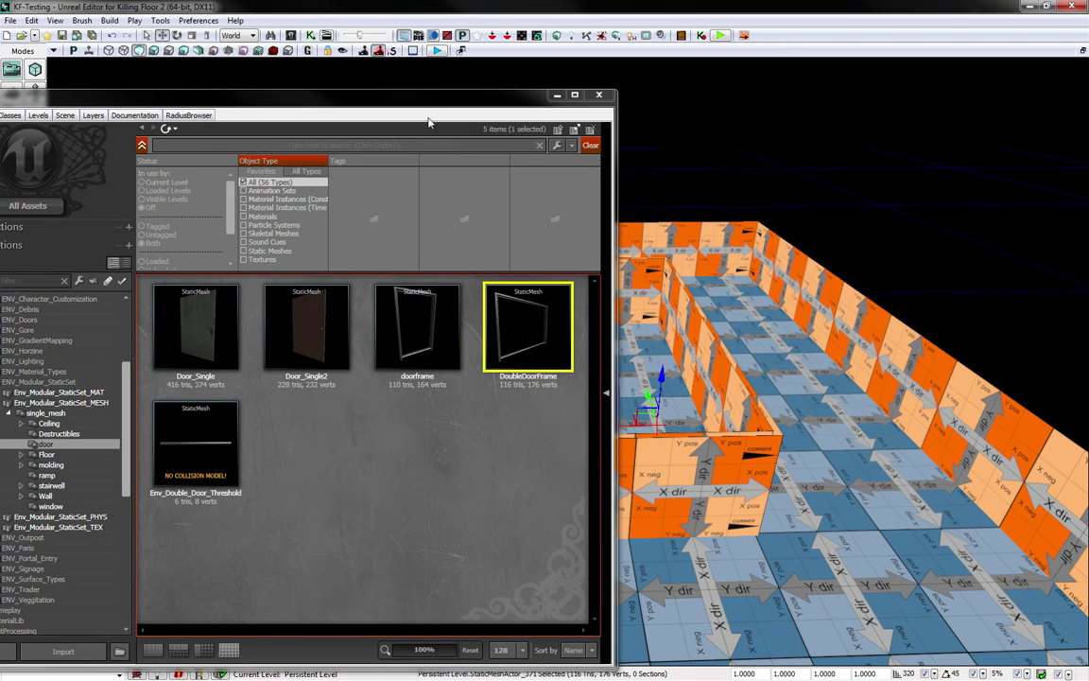
pyautogui.moveTo(413, 106); pyautogui.dragTo(1088, 83)
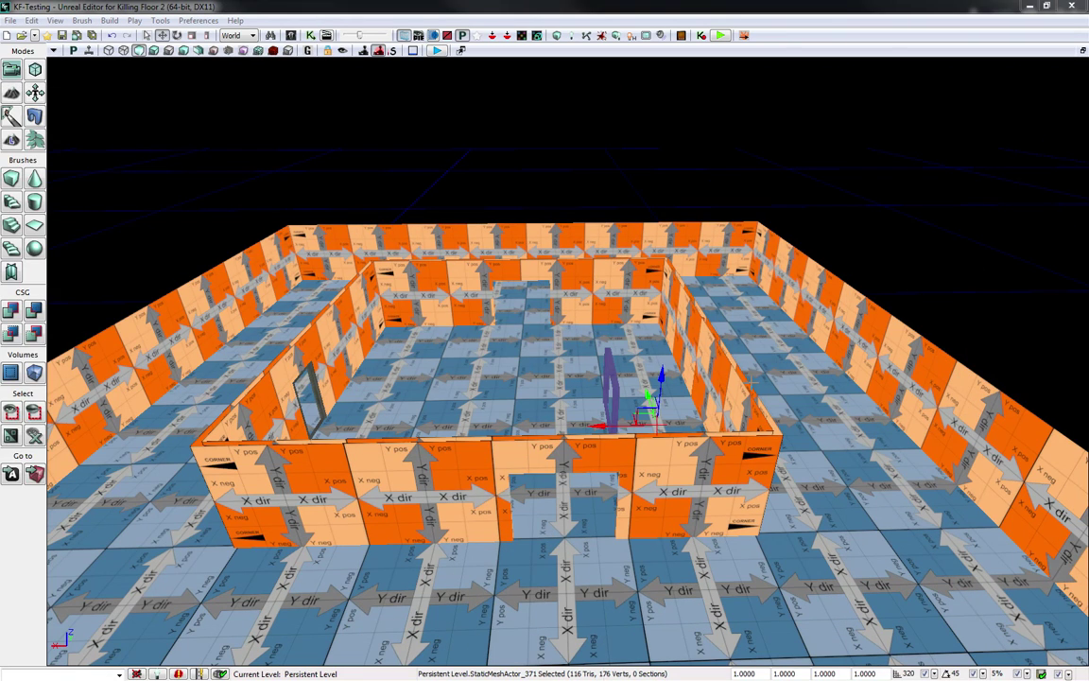
pyautogui.click(613, 394)
pyautogui.press('space')
pyautogui.moveTo(647, 464); pyautogui.dragTo(566, 448)
pyautogui.press('space')
pyautogui.press('space')
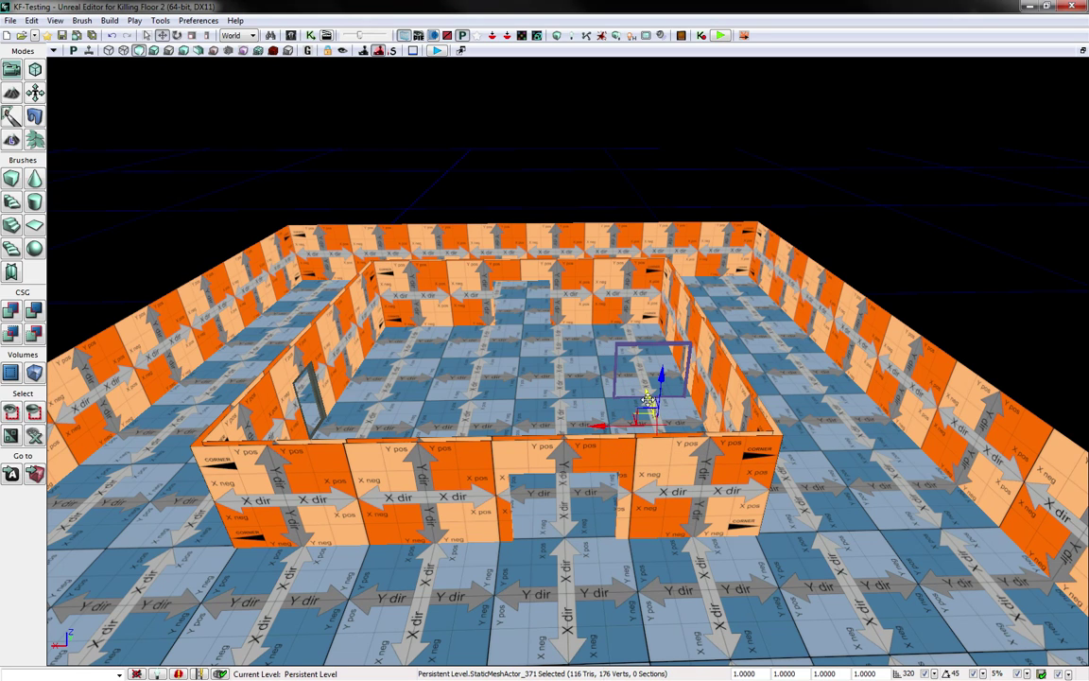
# - Fit the double door frame into the near wall's doorway and bring a copy to the far wall's double doorway
pyautogui.moveTo(647, 412); pyautogui.dragTo(552, 334)
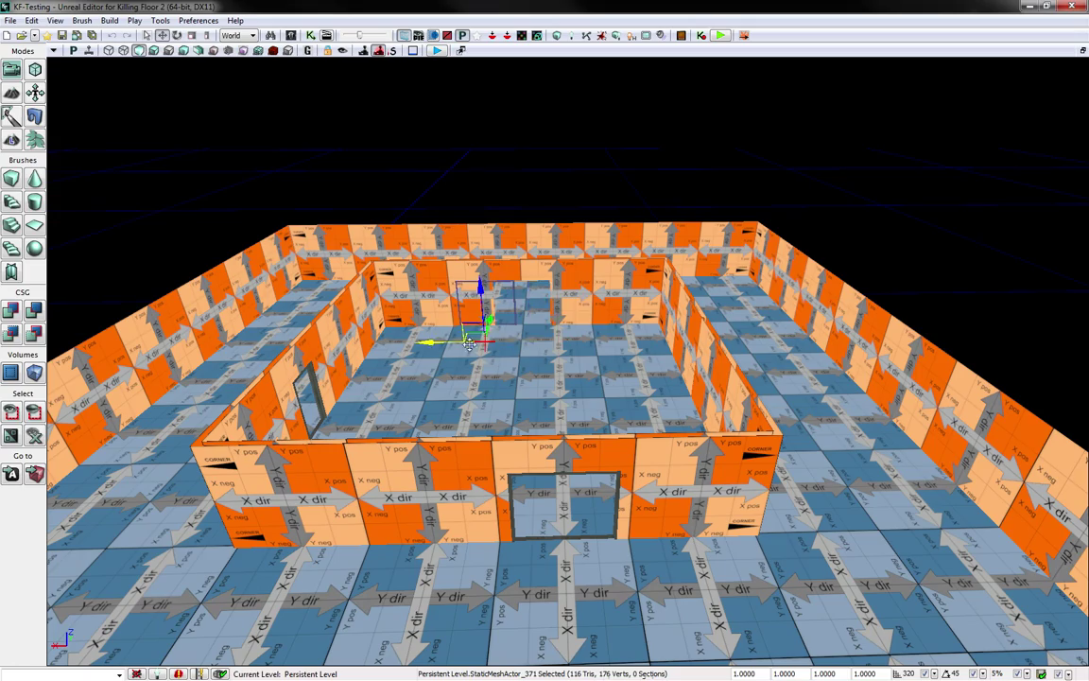
pyautogui.moveTo(459, 343); pyautogui.dragTo(497, 343)
pyautogui.moveTo(449, 348)
pyautogui.mouseDown(button='right')
pyautogui.moveTo(464, 331)
pyautogui.moveTo(449, 348)
pyautogui.moveTo(506, 347)
pyautogui.moveTo(520, 333)
pyautogui.moveTo(444, 346)
pyautogui.mouseUp(button='right')
pyautogui.moveTo(535, 375)
pyautogui.mouseDown(button='right')
pyautogui.moveTo(558, 373)
pyautogui.moveTo(534, 375)
pyautogui.mouseUp(button='right')
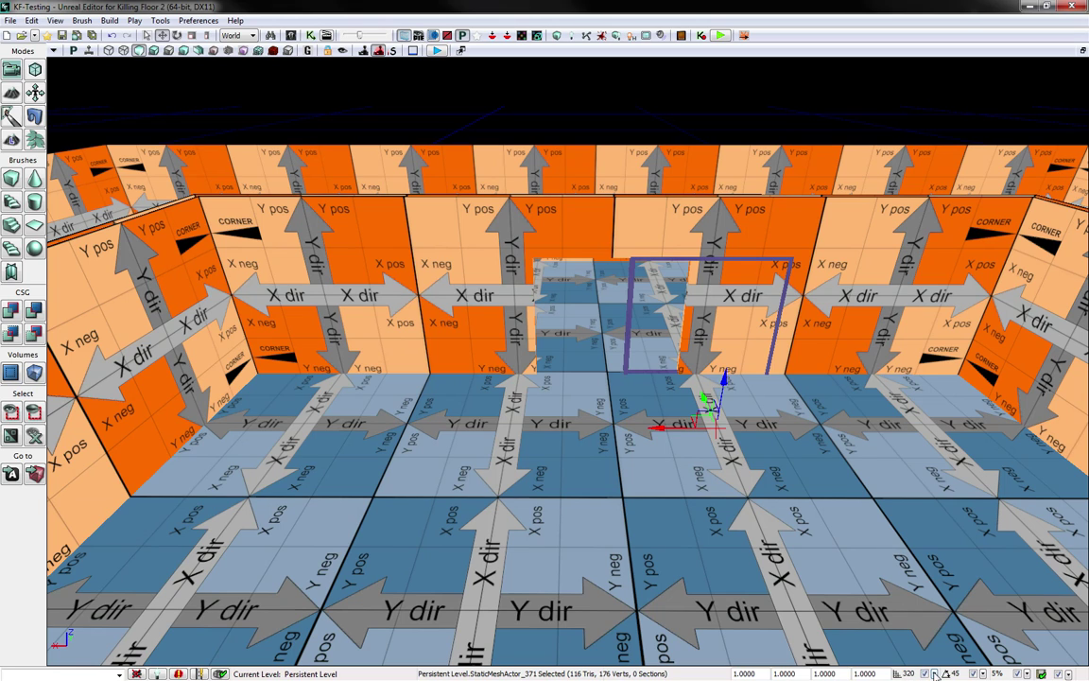
# - Reduce the drag grid snap to 80 and centre the copied frame in the far wall's double doorway
pyautogui.click(934, 674)
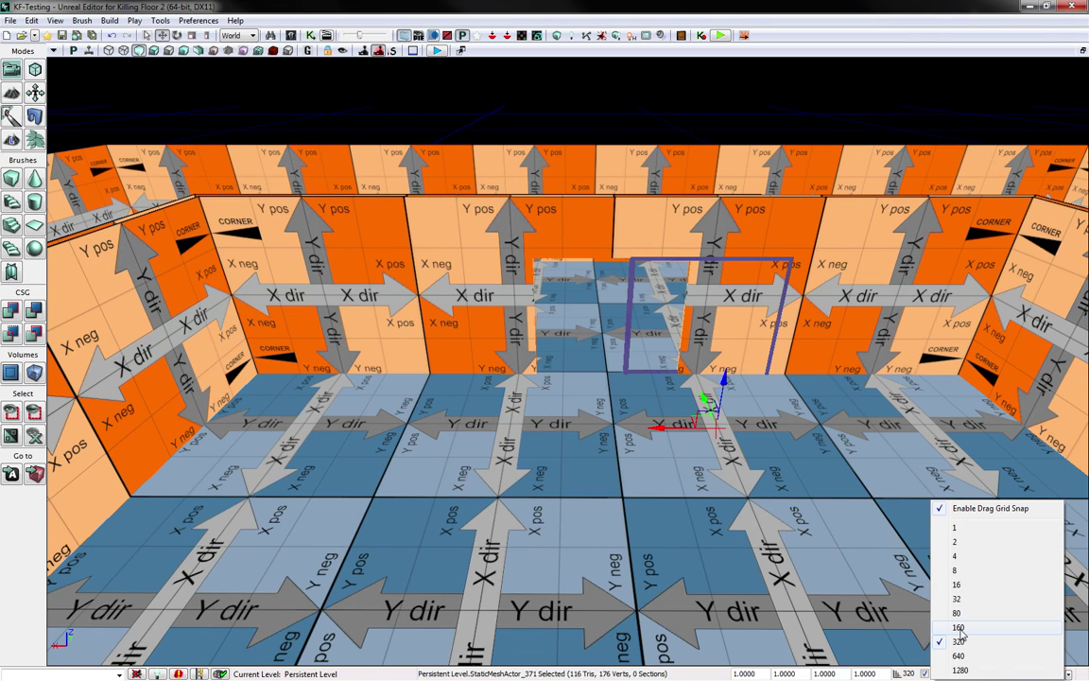
pyautogui.click(961, 630)
pyautogui.moveTo(672, 429); pyautogui.dragTo(571, 430)
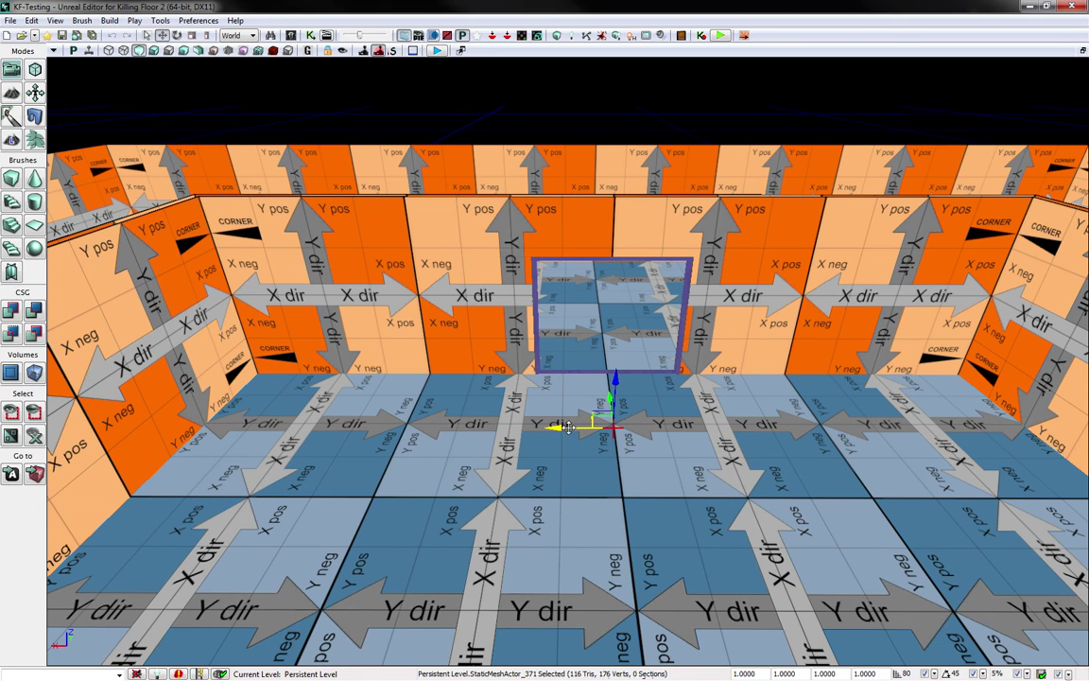
pyautogui.moveTo(554, 426)
pyautogui.mouseDown()
pyautogui.moveTo(501, 425)
pyautogui.moveTo(661, 427)
pyautogui.moveTo(567, 428)
pyautogui.mouseUp()
pyautogui.moveTo(673, 410); pyautogui.dragTo(577, 364, button='right')
pyautogui.moveTo(426, 458)
pyautogui.mouseDown(button='right')
pyautogui.moveTo(416, 458)
pyautogui.moveTo(430, 456)
pyautogui.mouseUp(button='right')
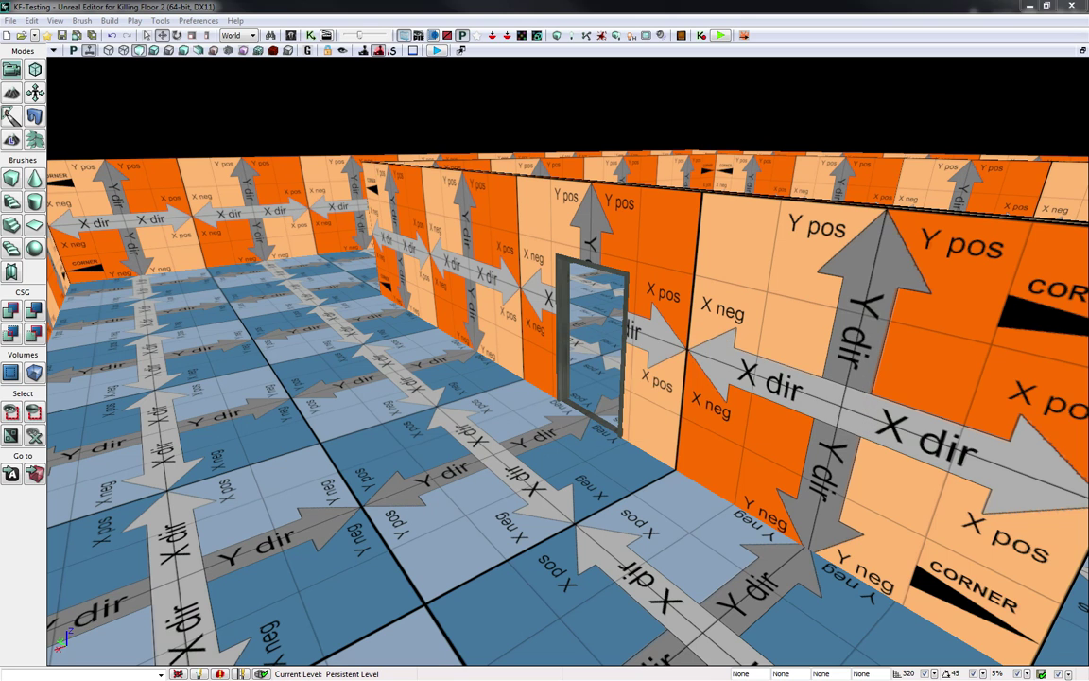
# - Bring up the Actor Classes browser
pyautogui.click(377, 50)
pyautogui.moveTo(1088, 72); pyautogui.dragTo(938, 79)
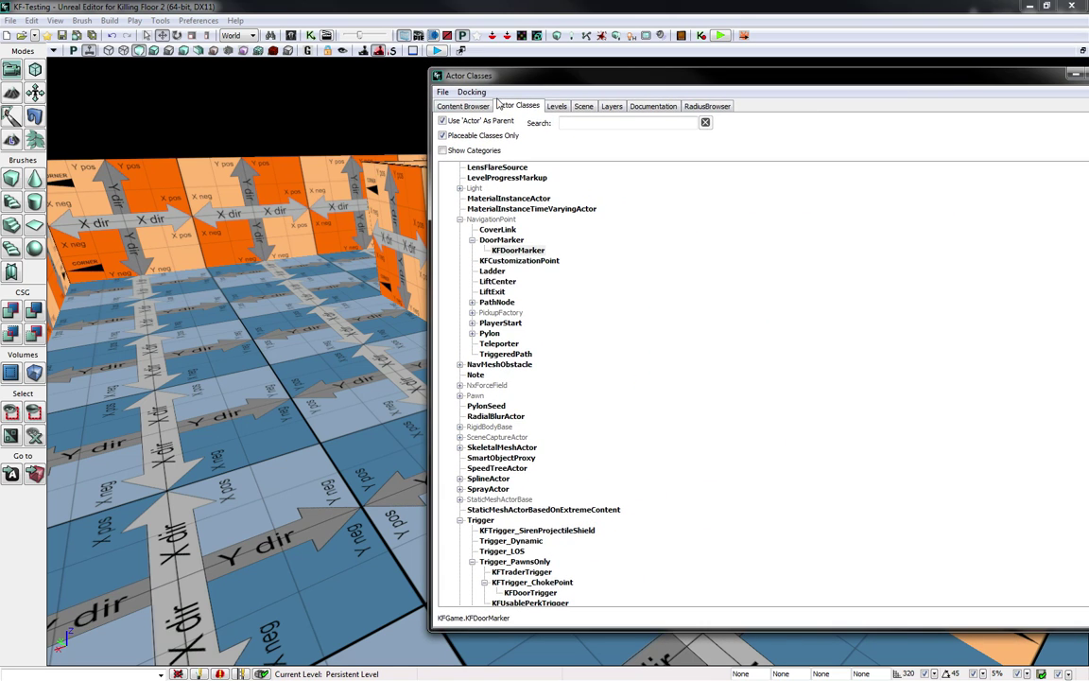
pyautogui.click(466, 103)
pyautogui.click(519, 94)
pyautogui.click(58, 20)
pyautogui.moveTo(165, 36)
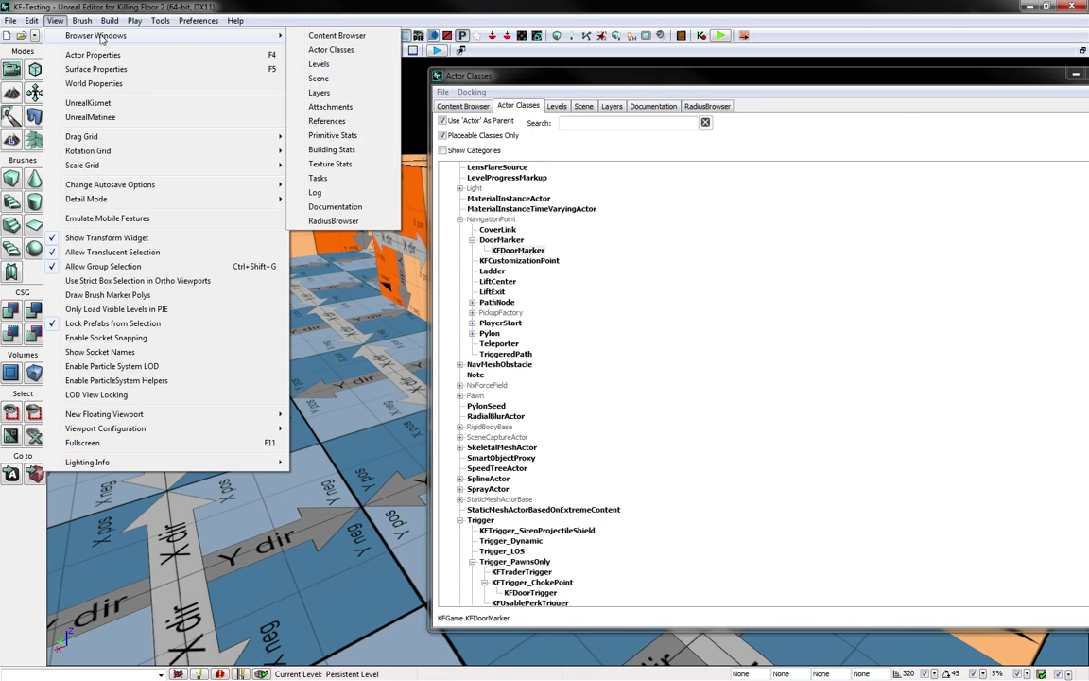
pyautogui.click(336, 50)
pyautogui.click(468, 108)
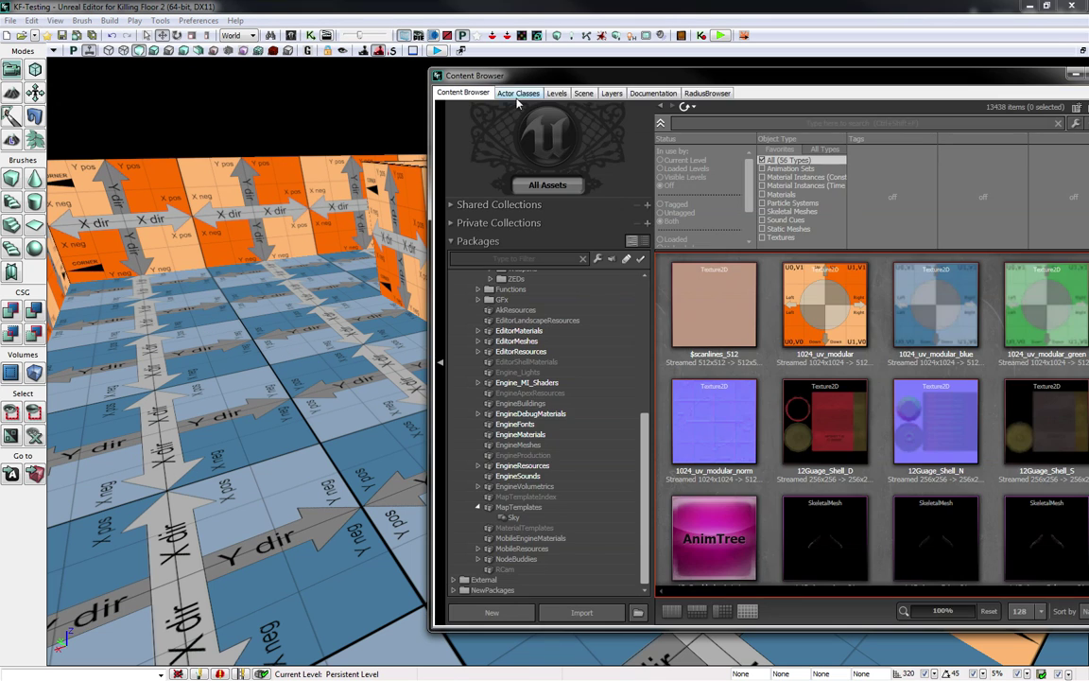
pyautogui.click(518, 93)
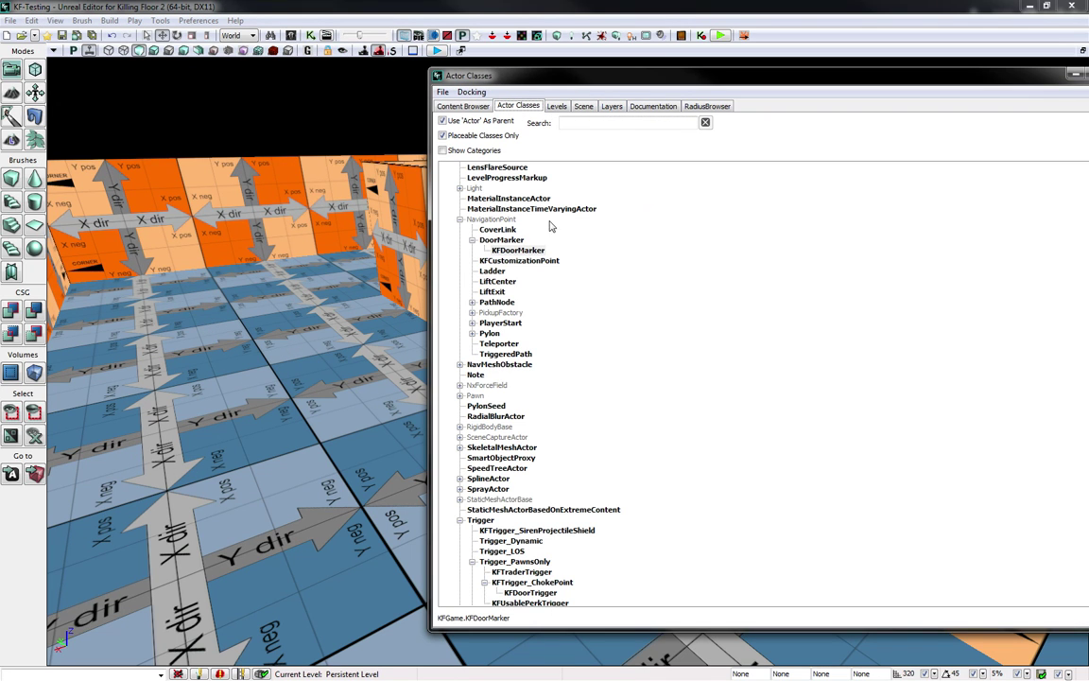
# - Collapse the NavigationPoint classes and place a KFDoorActor on the floor at the framed single doorway
pyautogui.click(472, 241)
pyautogui.click(460, 219)
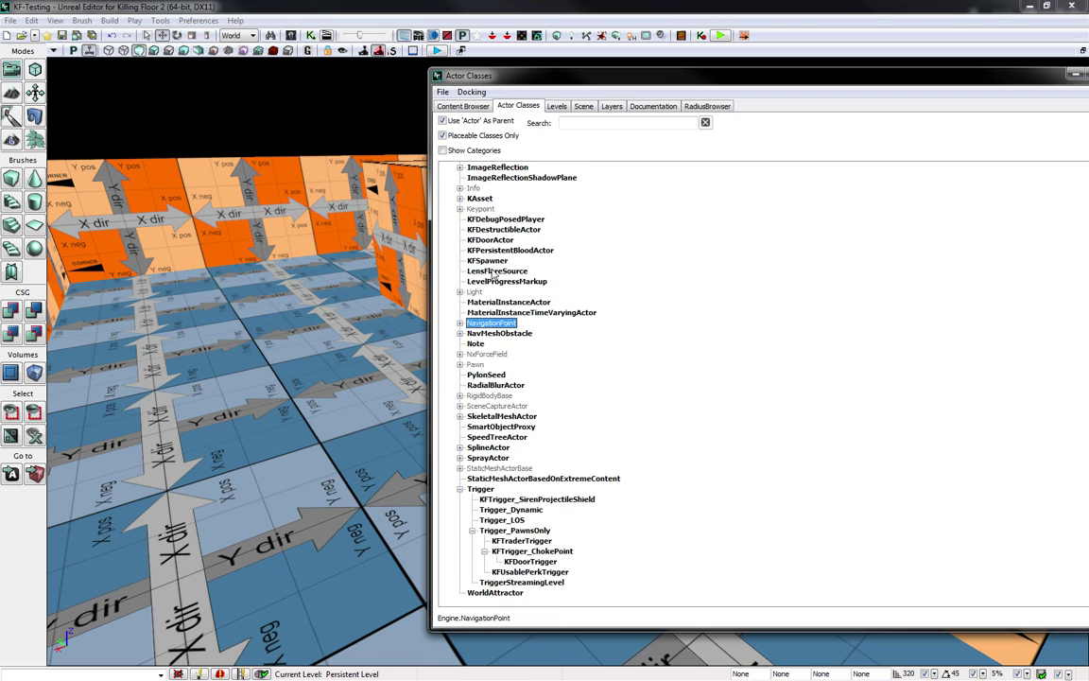
pyautogui.click(489, 240)
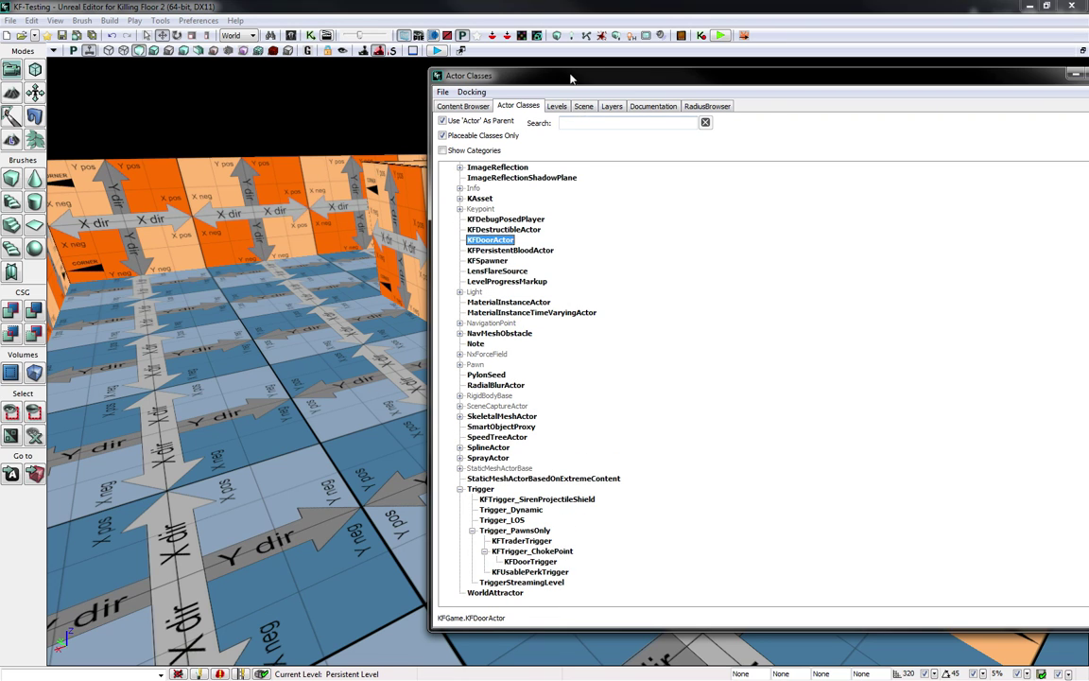
pyautogui.moveTo(571, 77); pyautogui.dragTo(863, 106)
pyautogui.moveTo(781, 271); pyautogui.dragTo(589, 416)
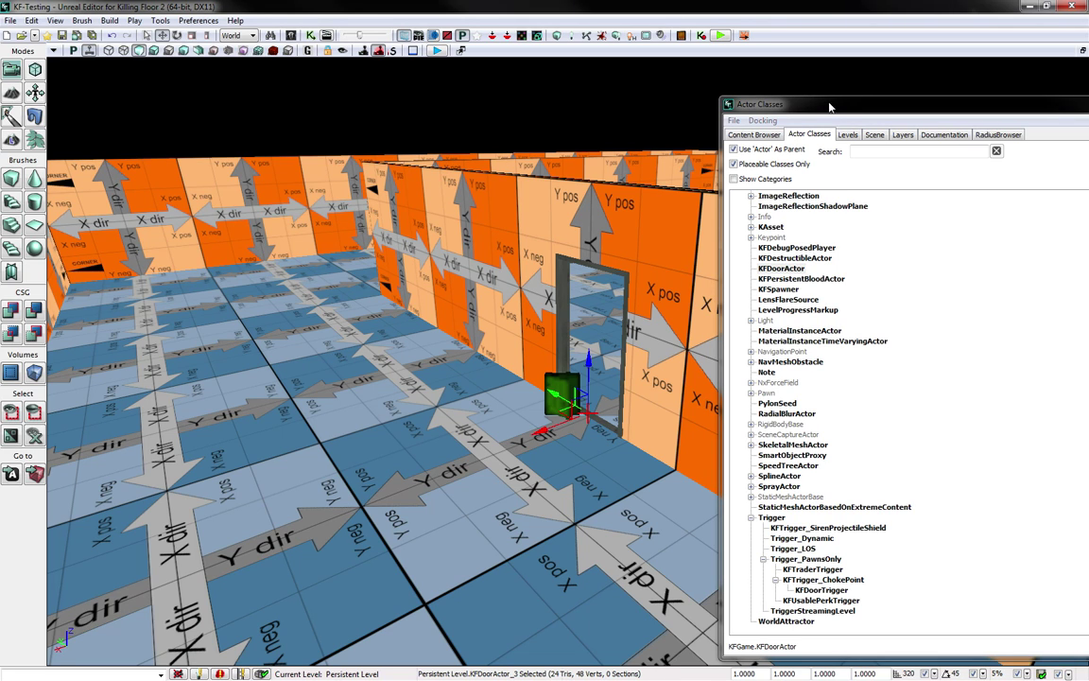
# - Return to the Content Browser and locate the Env_Modular_StaticSet_MESH package among the Environment packages
pyautogui.click(754, 135)
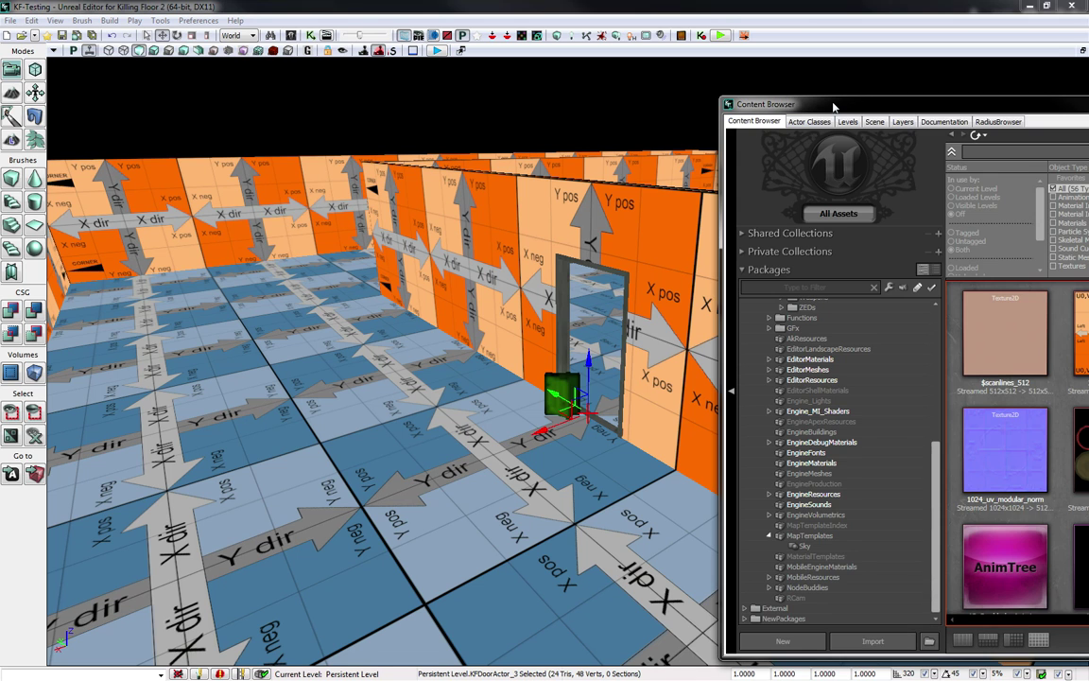
pyautogui.moveTo(750, 103); pyautogui.dragTo(568, 73)
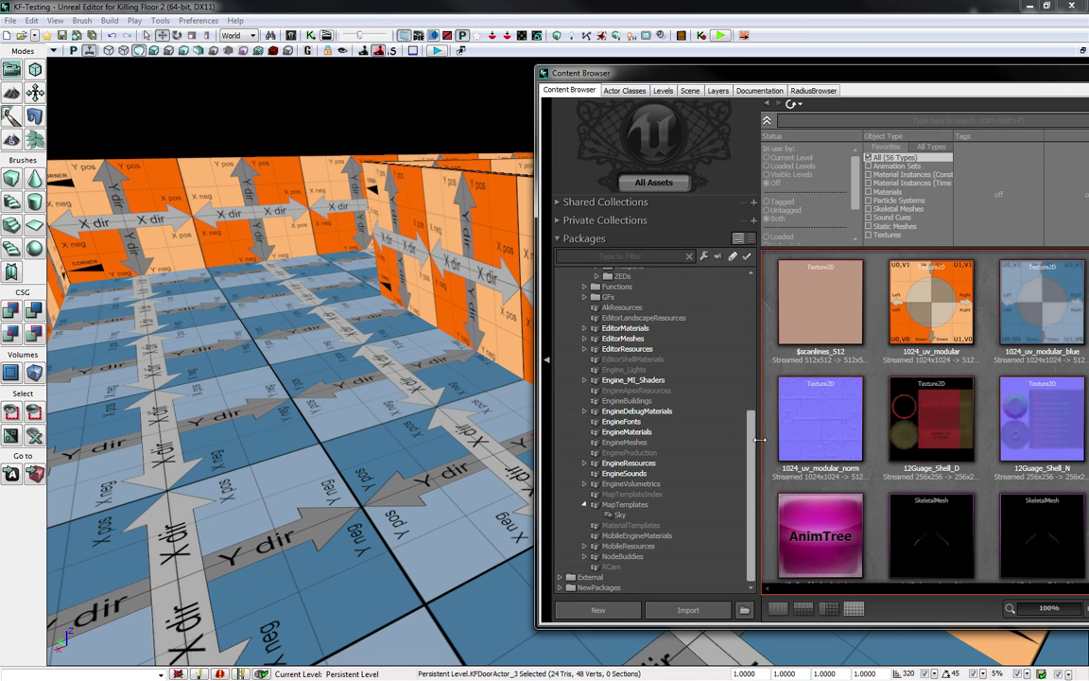
pyautogui.scroll(3, 751, 393)
pyautogui.scroll(4, 751, 393)
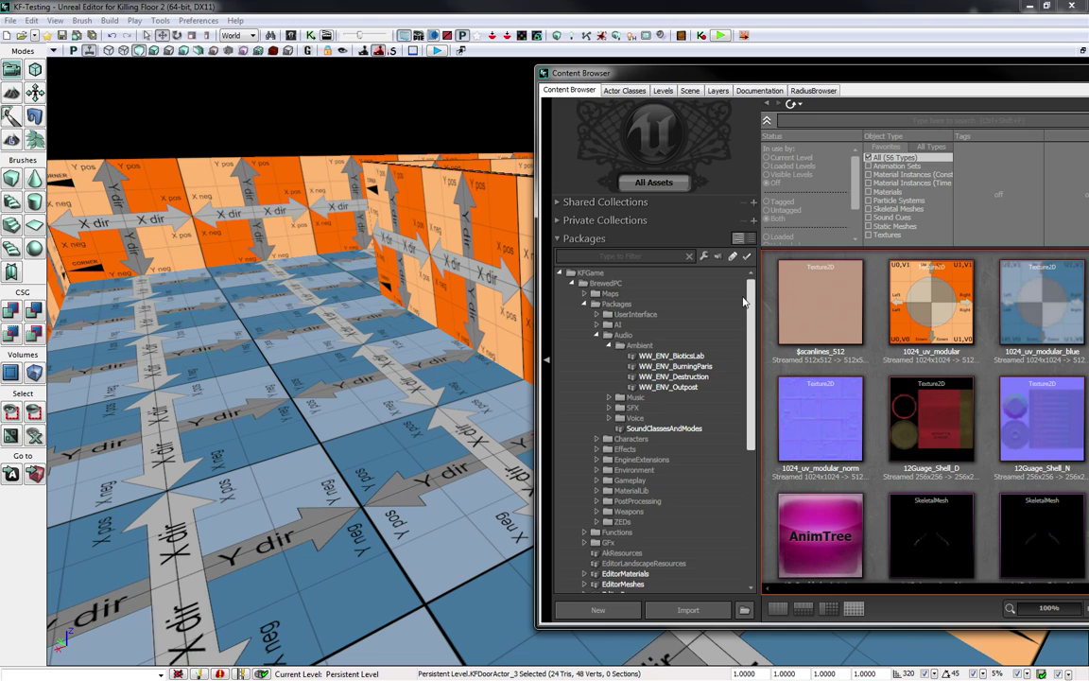
pyautogui.click(596, 336)
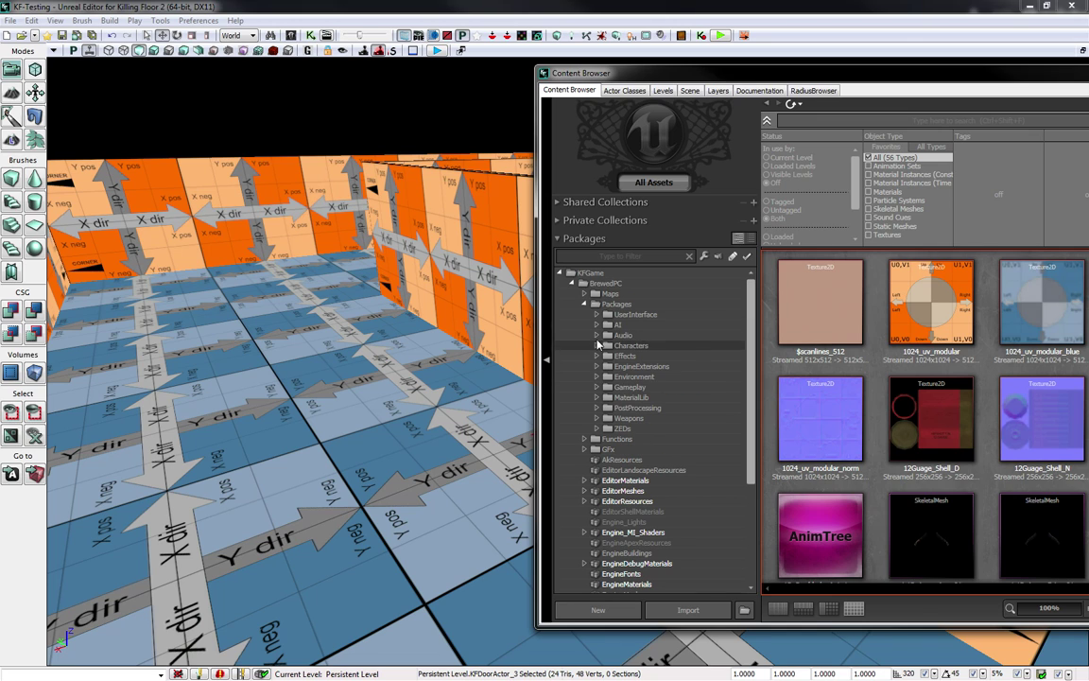
pyautogui.click(597, 377)
pyautogui.scroll(-3, 665, 388)
pyautogui.scroll(-1, 665, 388)
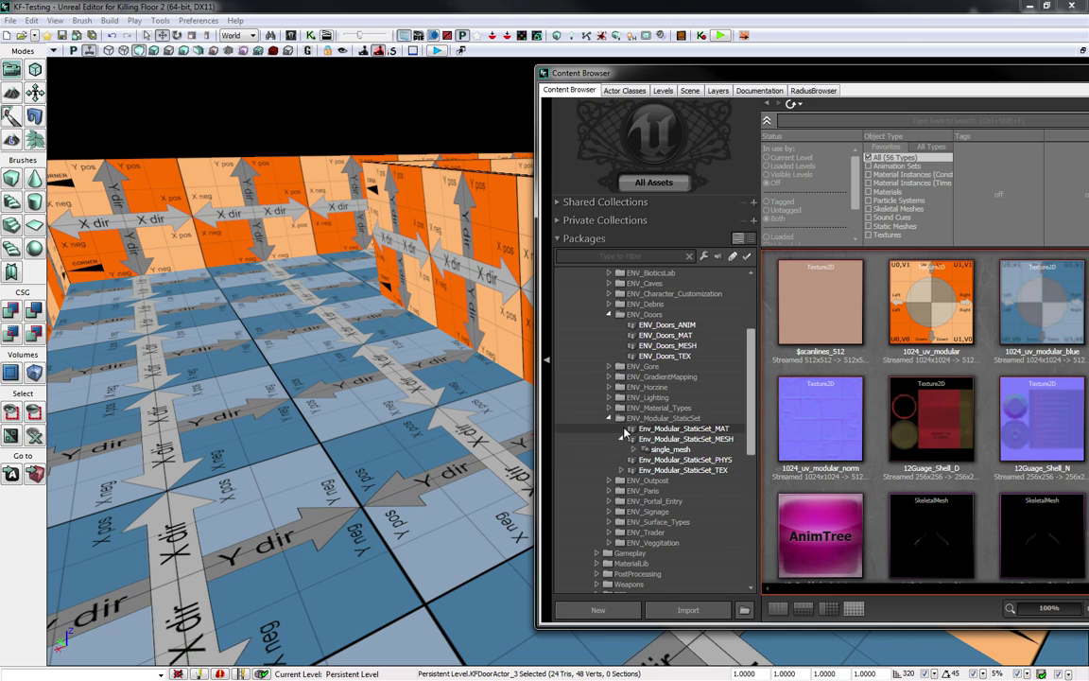
# - Pick the Door_Single static mesh from the door group of single_mesh
pyautogui.click(668, 449)
pyautogui.doubleClick(668, 449)
pyautogui.scroll(-3, 671, 451)
pyautogui.click(676, 451)
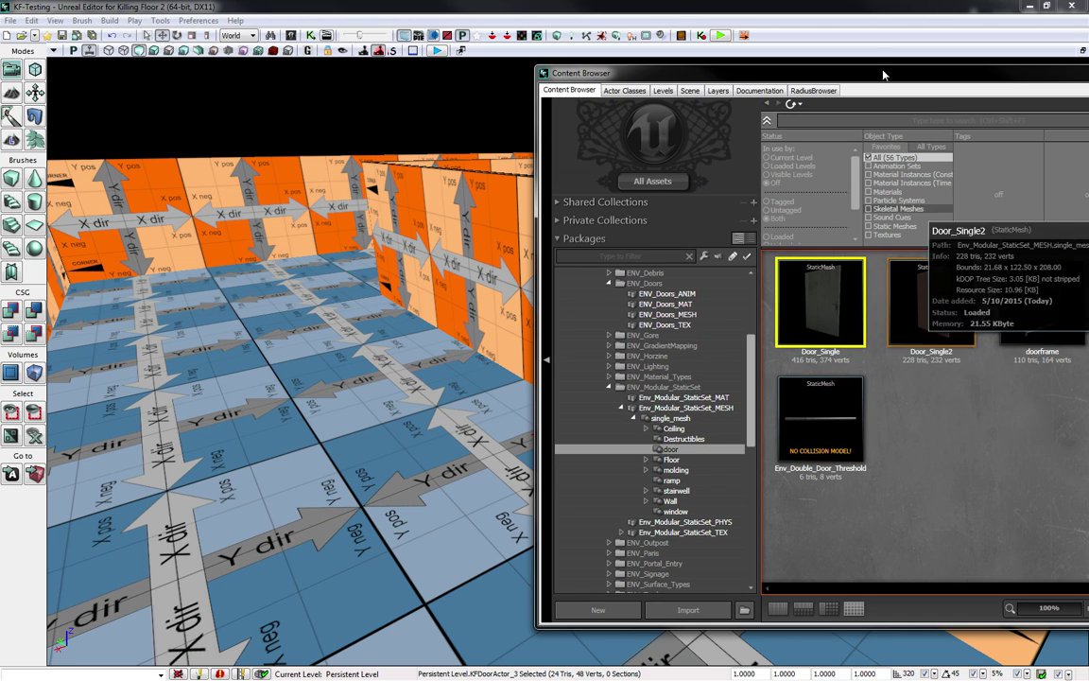
pyautogui.click(820, 303)
# - Open the placed door actor's properties, collapse the Sound category and expand the KFDoor Actor category
pyautogui.moveTo(847, 78); pyautogui.dragTo(1045, 98)
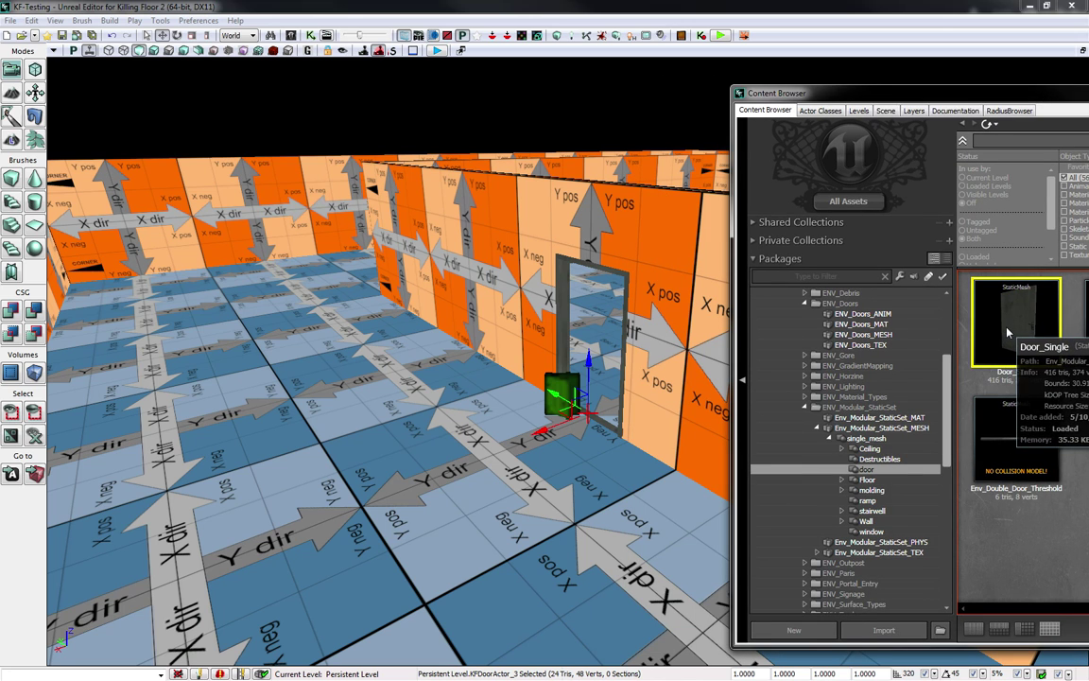
pyautogui.rightClick(566, 352)
pyautogui.click(626, 241)
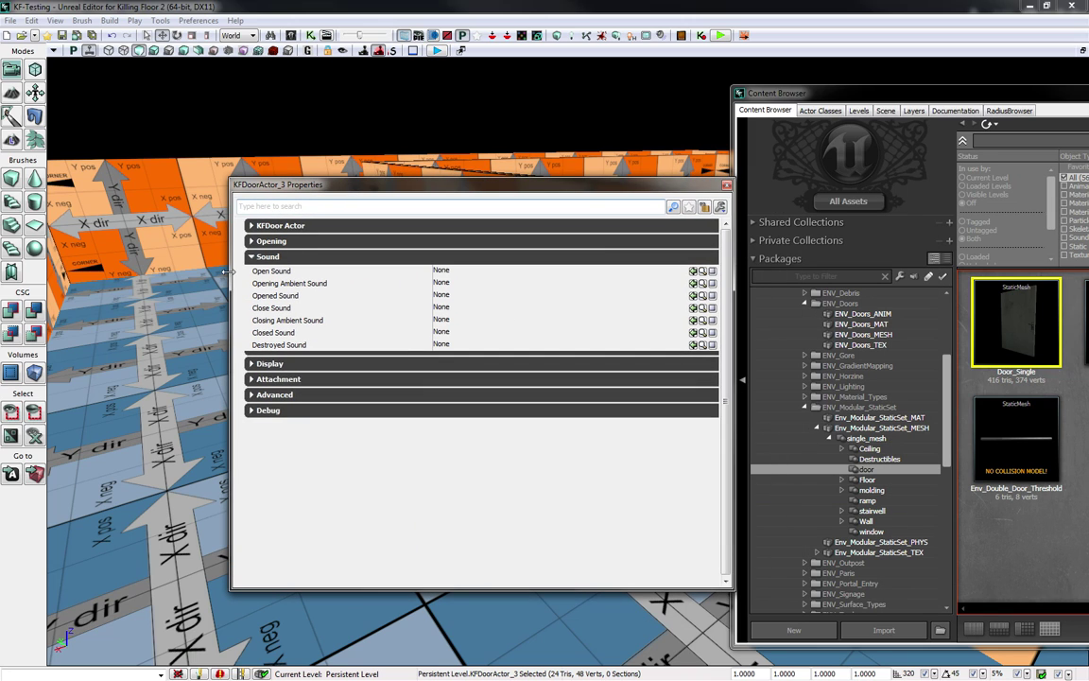
pyautogui.click(250, 257)
pyautogui.click(265, 225)
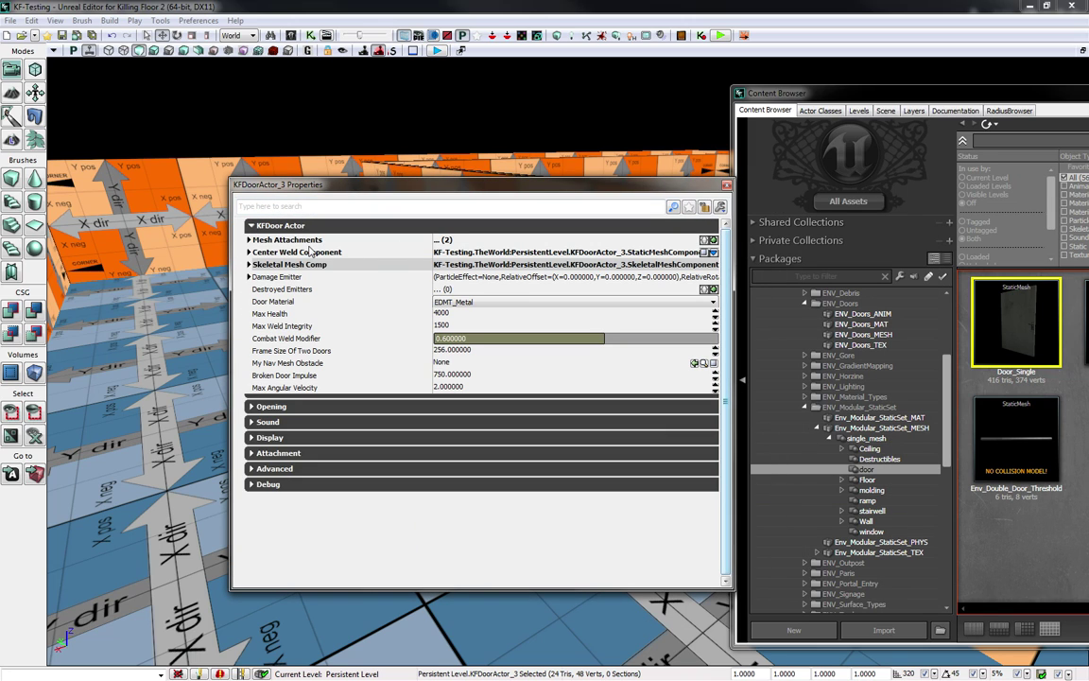
# - Assign the Door_Single static mesh to the component of mesh attachment [0] on the door actor and close its properties
pyautogui.click(250, 241)
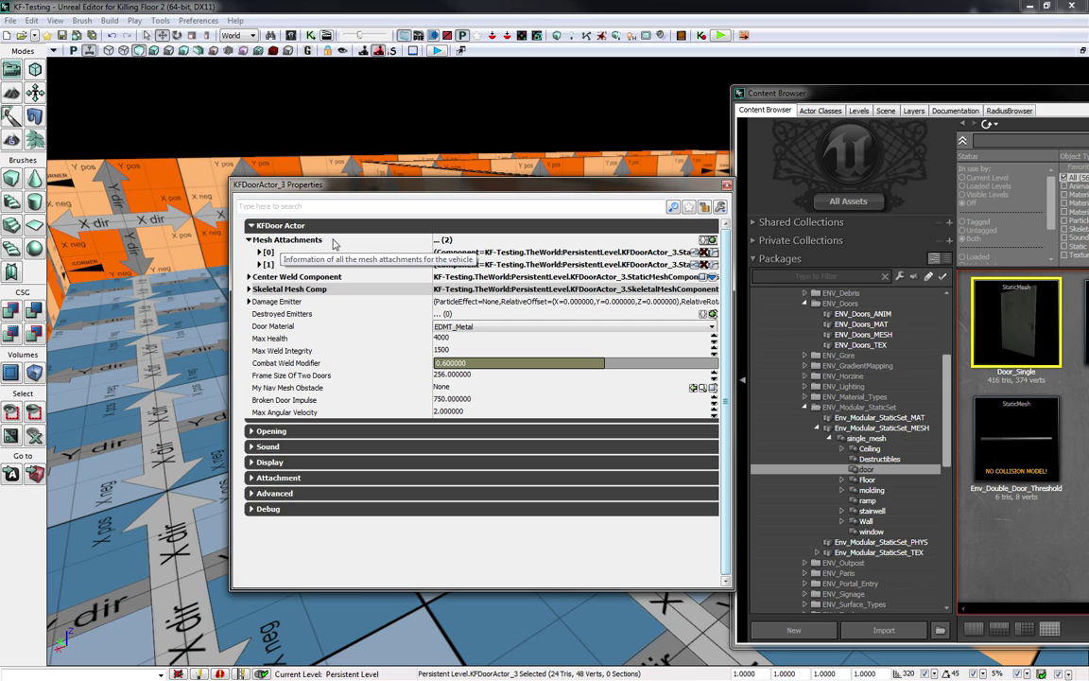
pyautogui.moveTo(318, 185)
pyautogui.mouseDown()
pyautogui.moveTo(318, 352)
pyautogui.moveTo(302, 176)
pyautogui.moveTo(299, 186)
pyautogui.mouseUp()
pyautogui.click(241, 253)
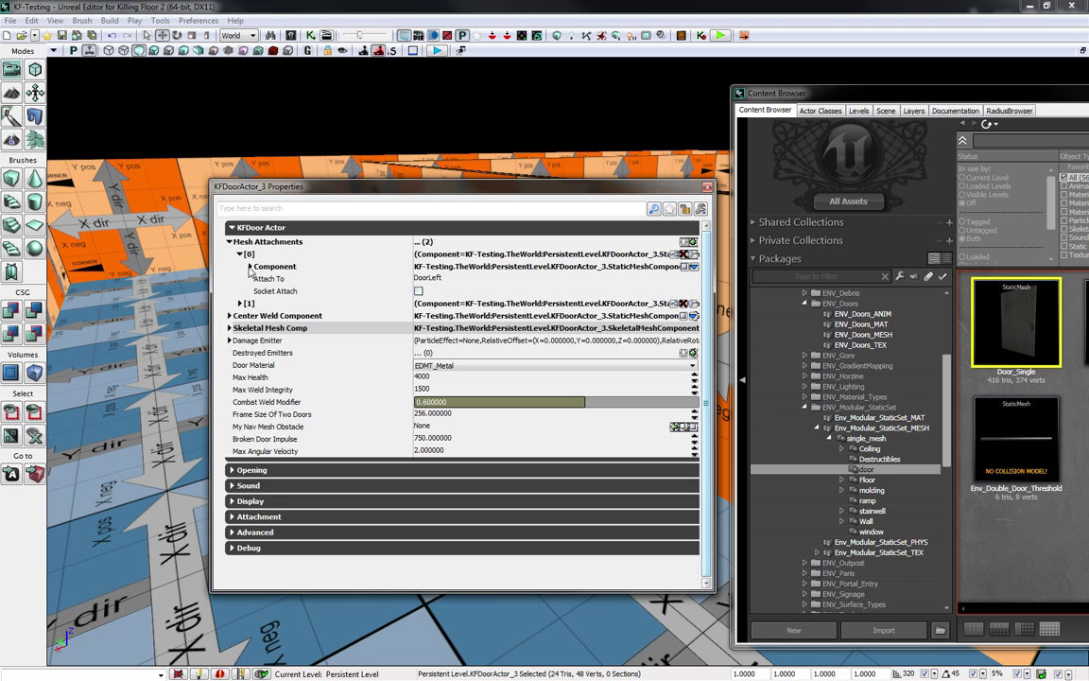
pyautogui.click(250, 268)
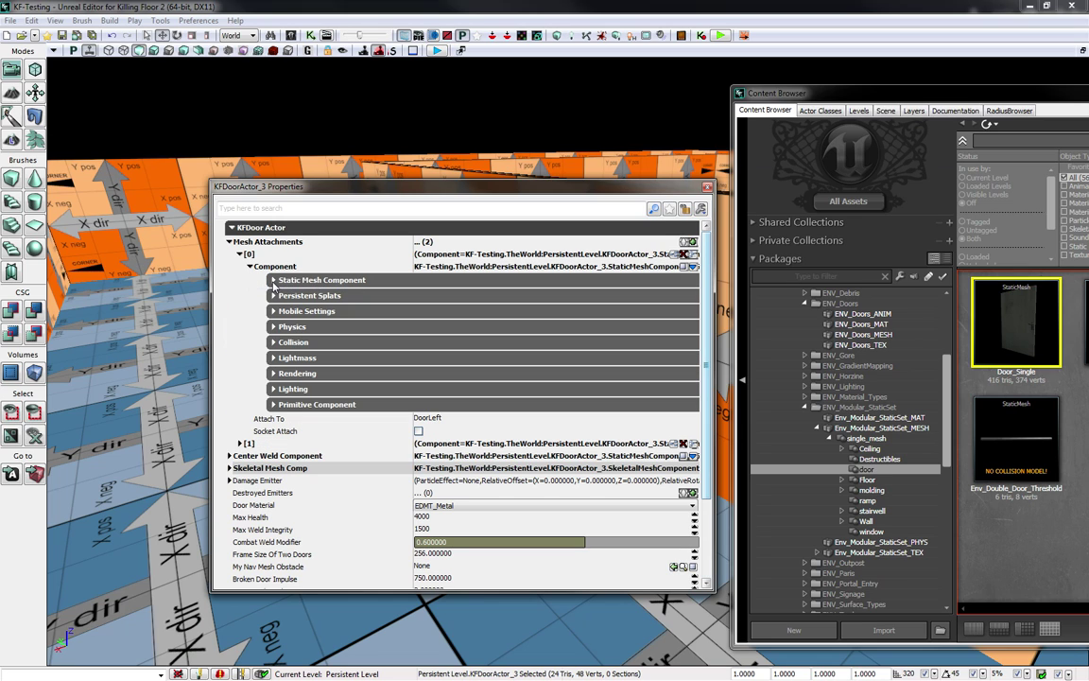
pyautogui.click(279, 280)
pyautogui.click(378, 308)
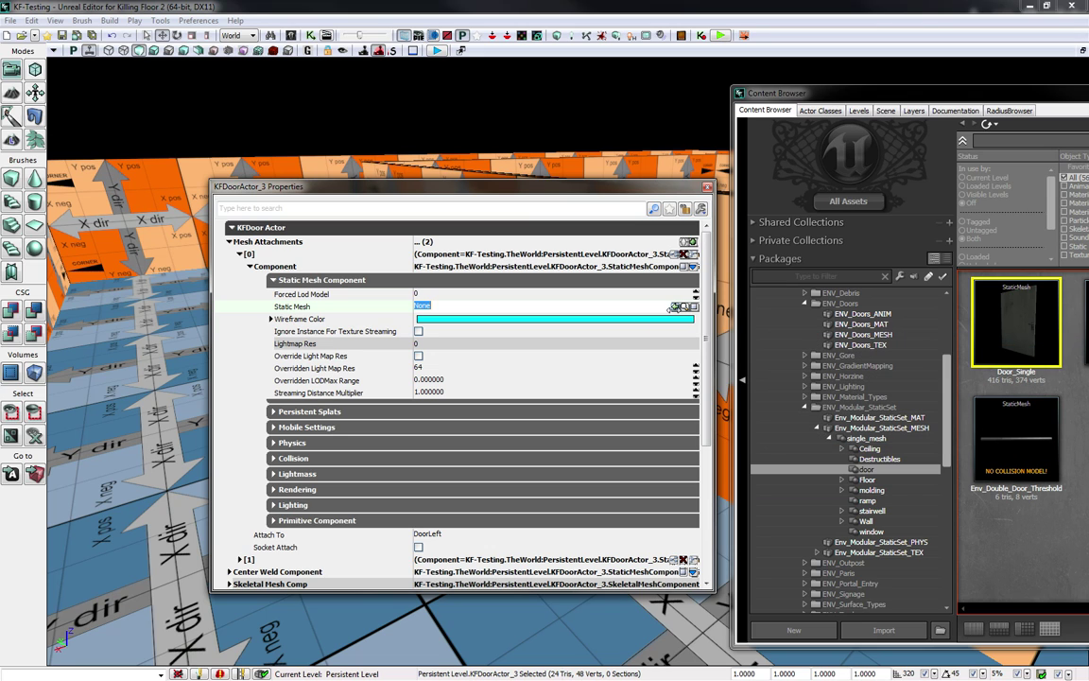
pyautogui.click(675, 306)
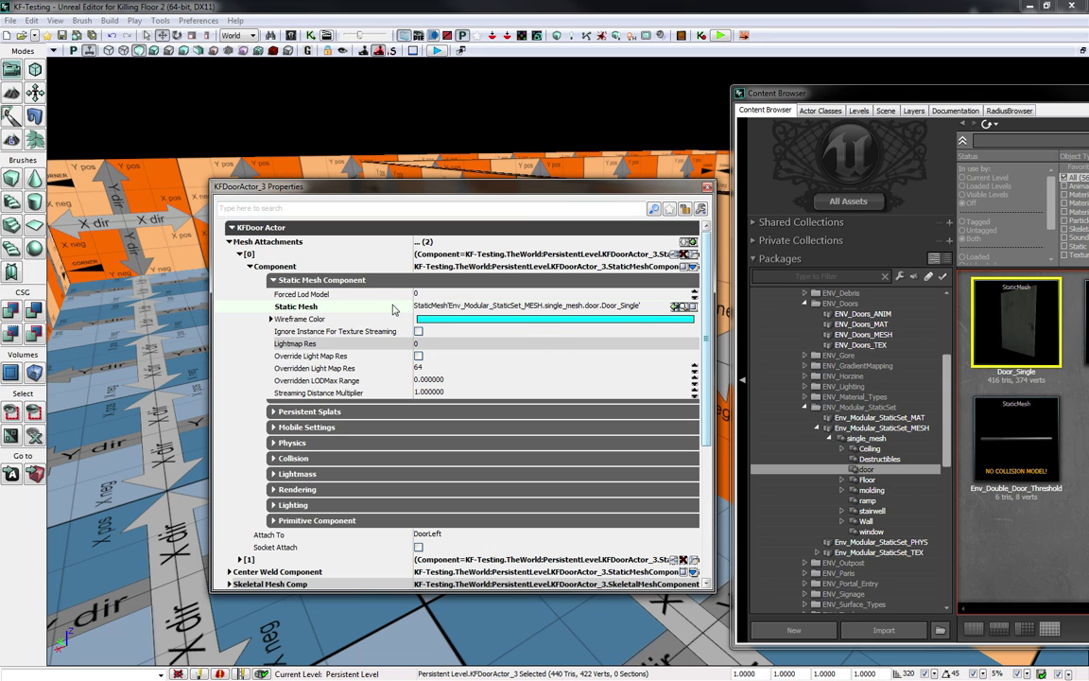
pyautogui.moveTo(610, 192)
pyautogui.mouseDown()
pyautogui.moveTo(610, 387)
pyautogui.moveTo(596, 445)
pyautogui.moveTo(609, 211)
pyautogui.mouseUp()
pyautogui.click(662, 213)
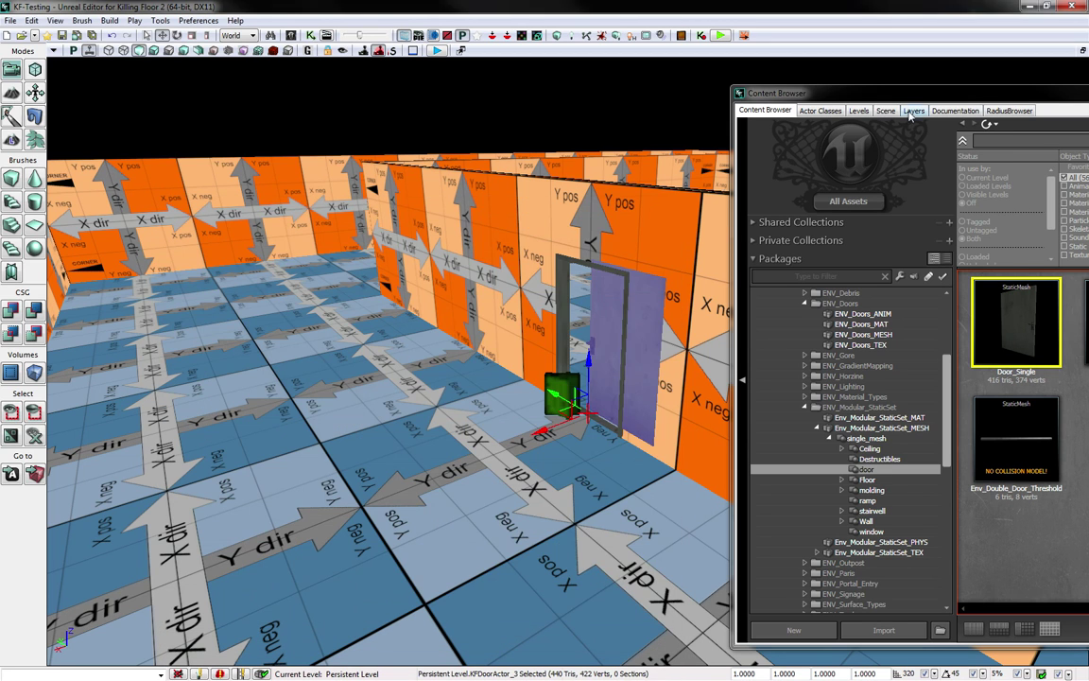
# - Clear the Content Browser out of the way and switch to the four-viewport layout around the door
pyautogui.moveTo(823, 92); pyautogui.dragTo(1088, 97)
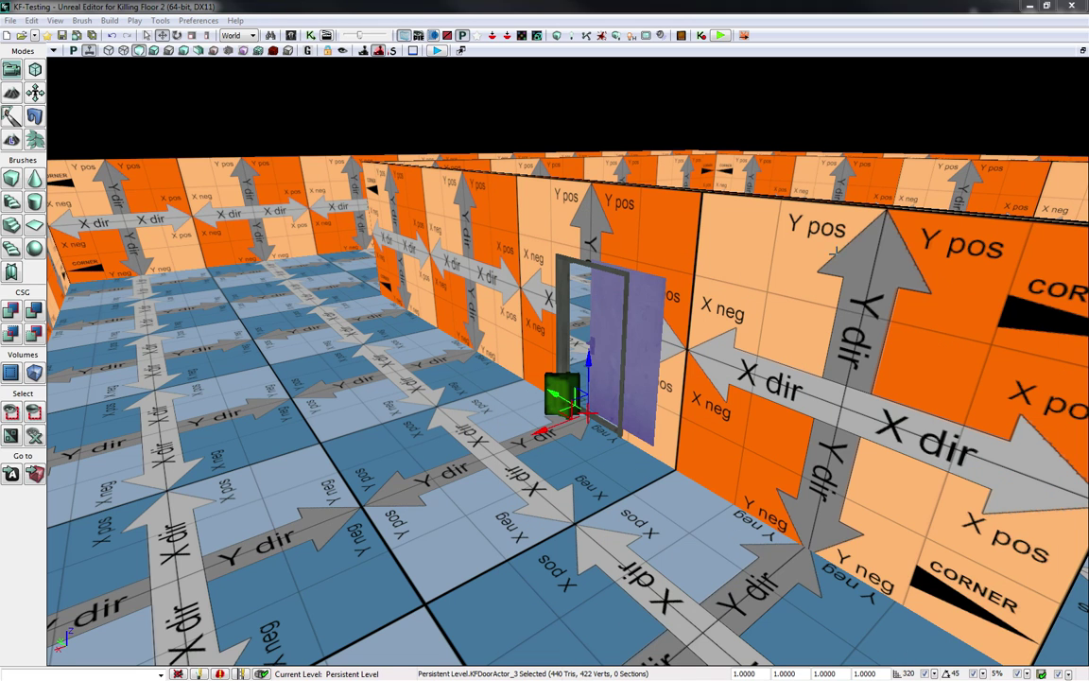
pyautogui.click(1083, 51)
pyautogui.moveTo(804, 291); pyautogui.dragTo(853, 289)
pyautogui.click(853, 290)
pyautogui.click(765, 254)
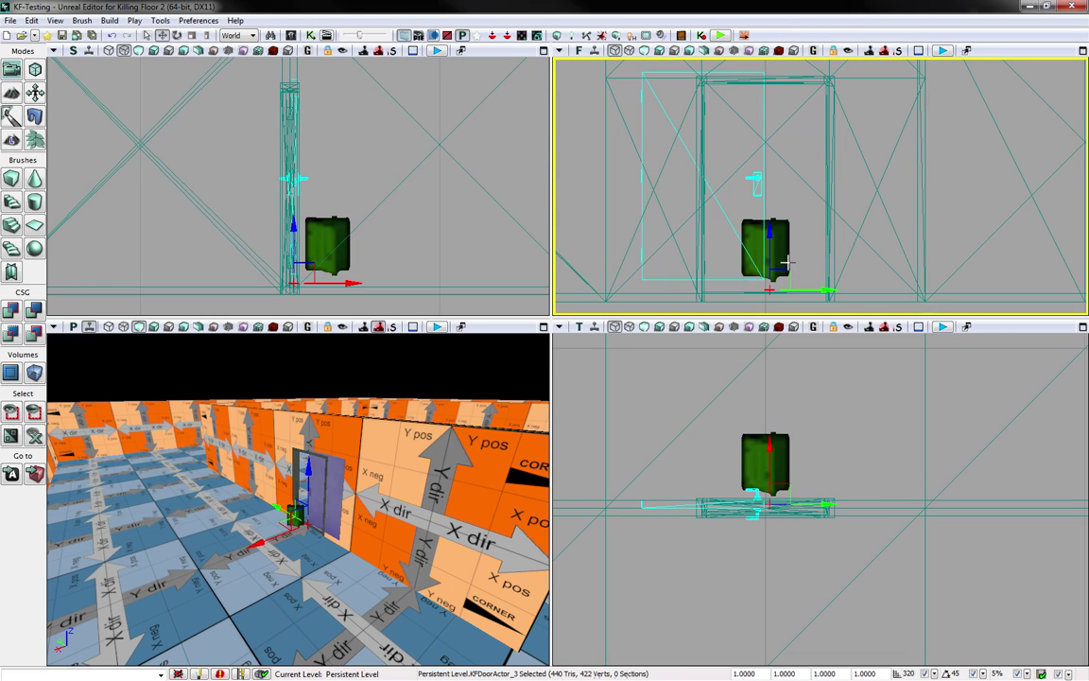
pyautogui.click(847, 290)
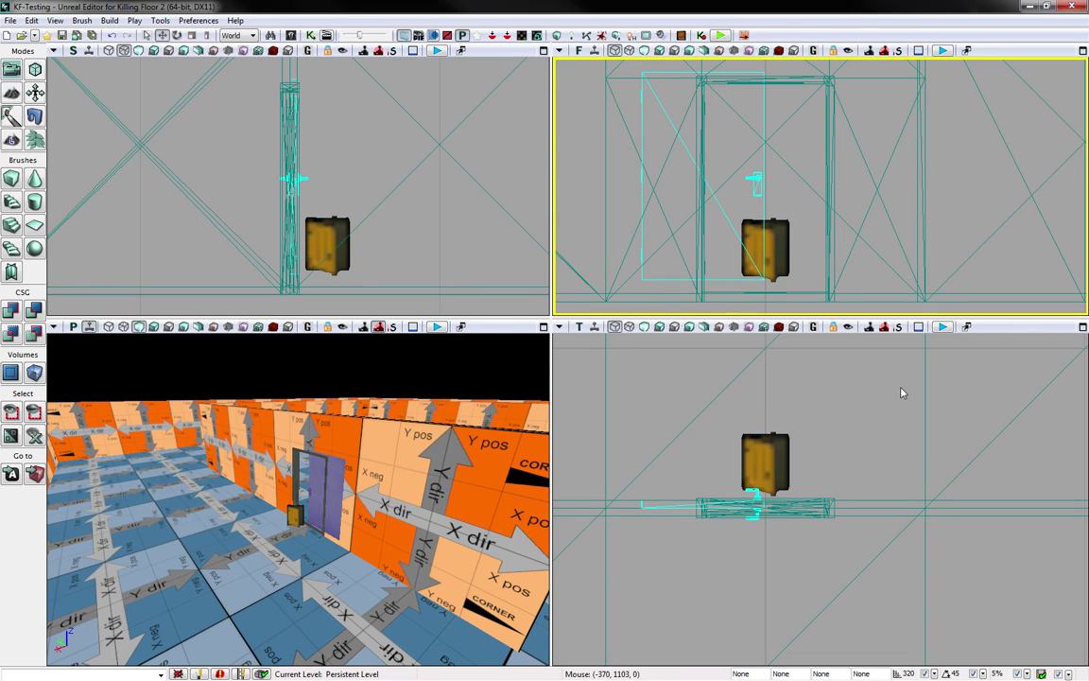
# - Set the drag grid snap to 4 and move the door actor sideways and down into the single door frame
pyautogui.click(933, 674)
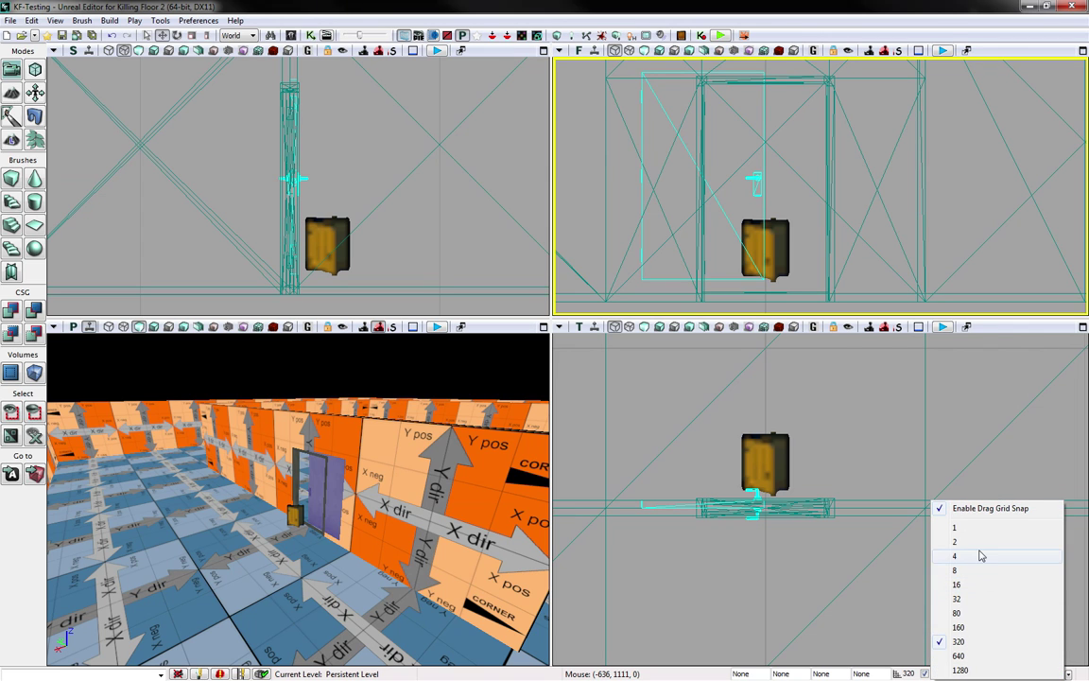
pyautogui.click(957, 555)
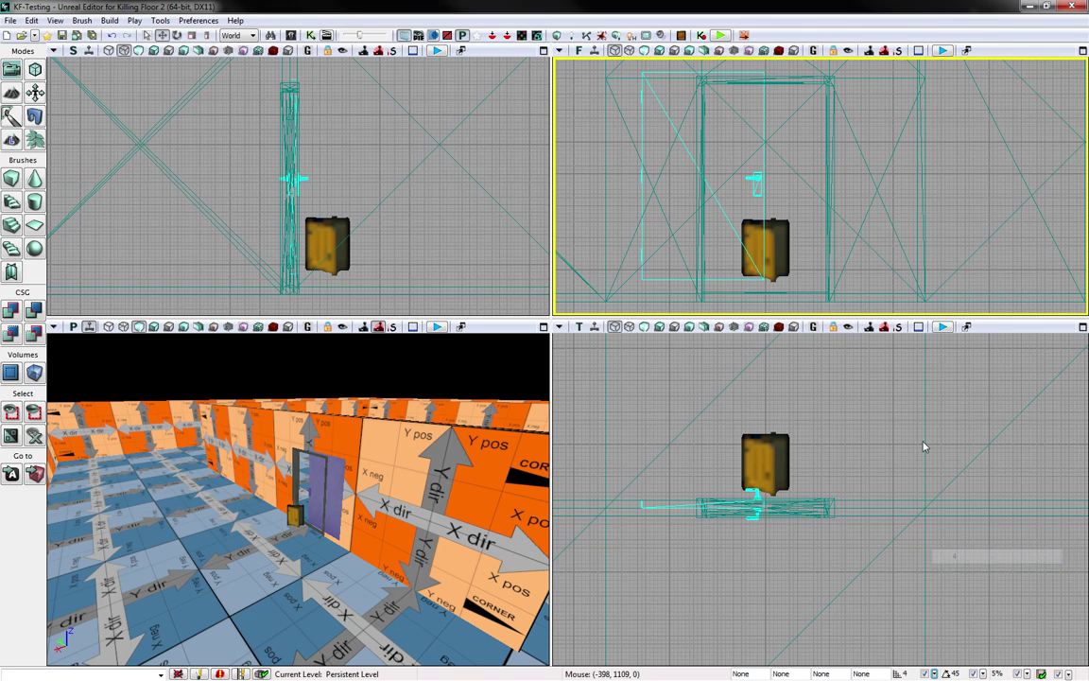
pyautogui.click(810, 289)
pyautogui.moveTo(809, 289); pyautogui.dragTo(891, 287)
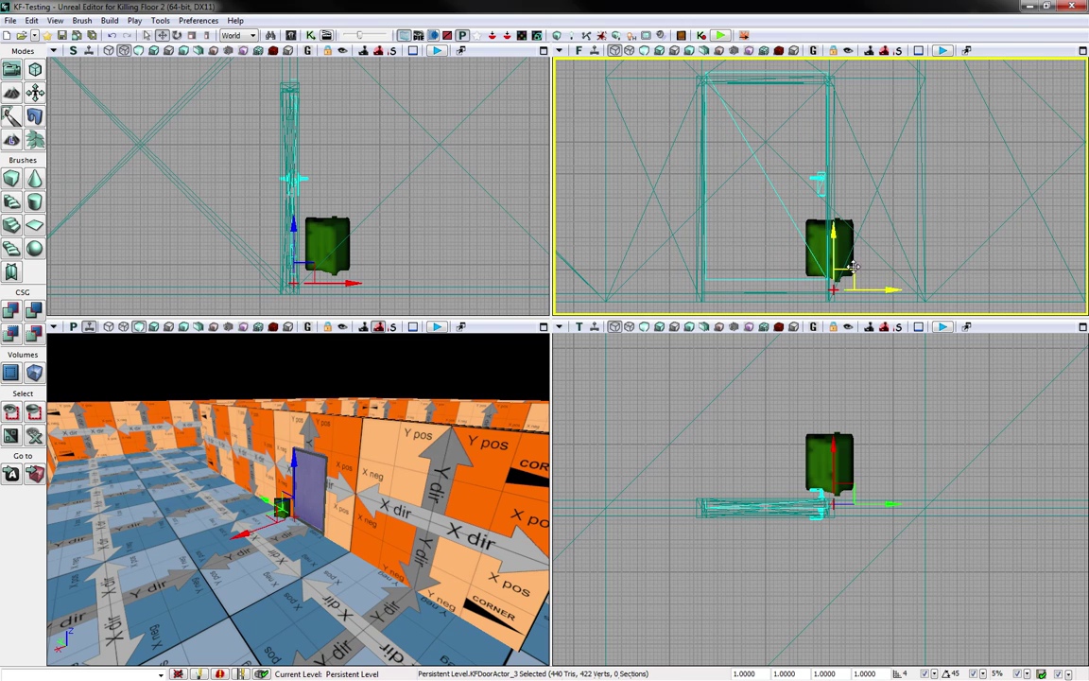
pyautogui.moveTo(834, 232); pyautogui.dragTo(832, 244)
pyautogui.press('w')
pyautogui.moveTo(297, 491); pyautogui.dragTo(359, 486, button='right')
pyautogui.press('s')
pyautogui.press('s')
pyautogui.press('w')
pyautogui.press('s')
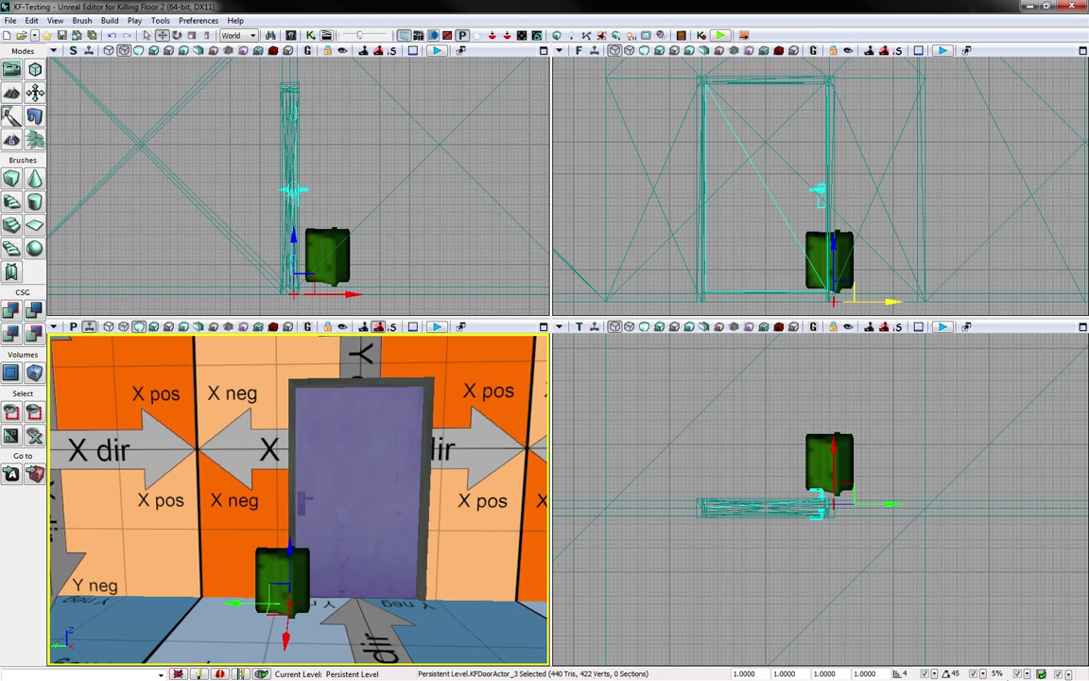
# - Read the KFDoorActors forum thread in the browser for the recommended frame size of hinged and sliding doors, and return to the editor
pyautogui.hotkey('alt', 'Tab')
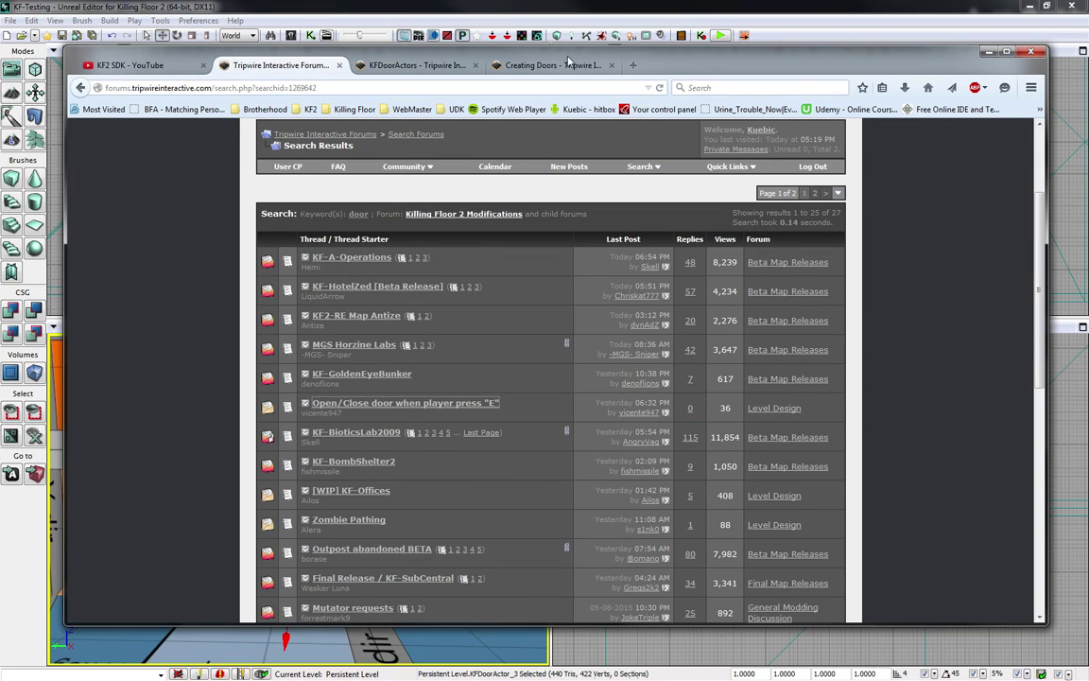
pyautogui.click(416, 66)
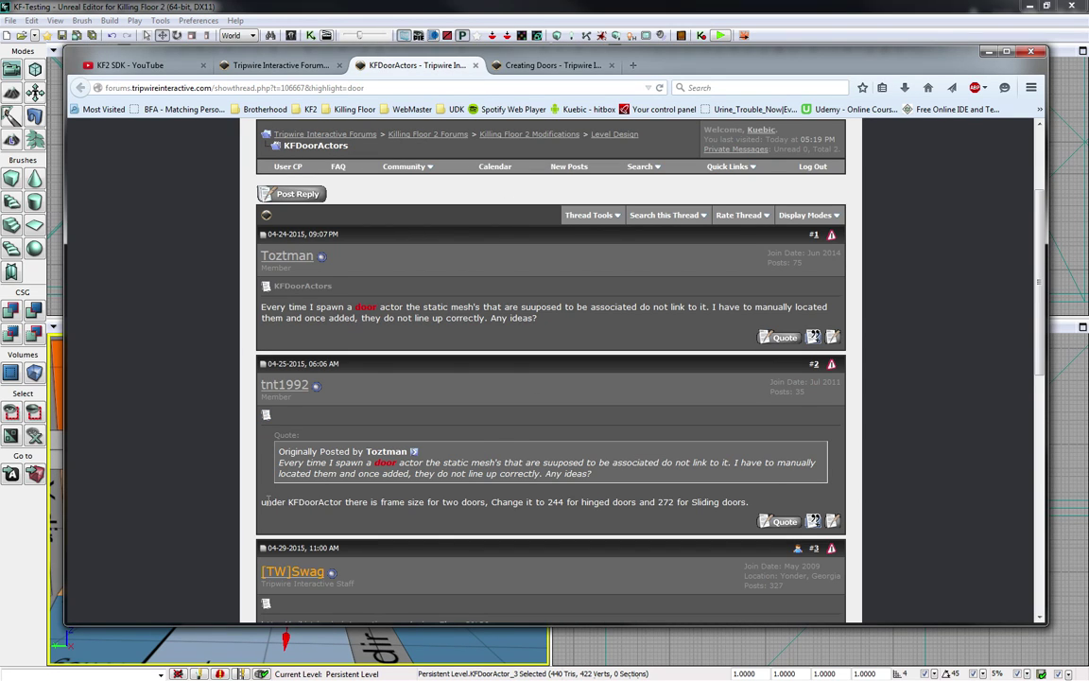
pyautogui.moveTo(267, 501); pyautogui.dragTo(331, 503)
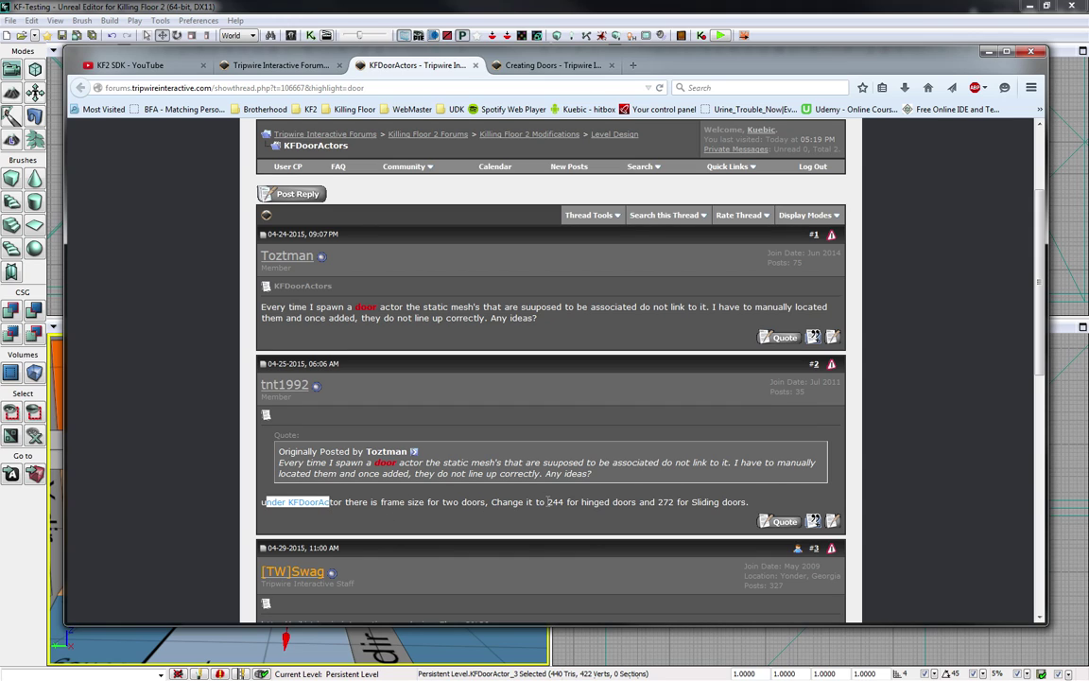
pyautogui.moveTo(548, 502); pyautogui.dragTo(759, 511)
pyautogui.click(605, 501)
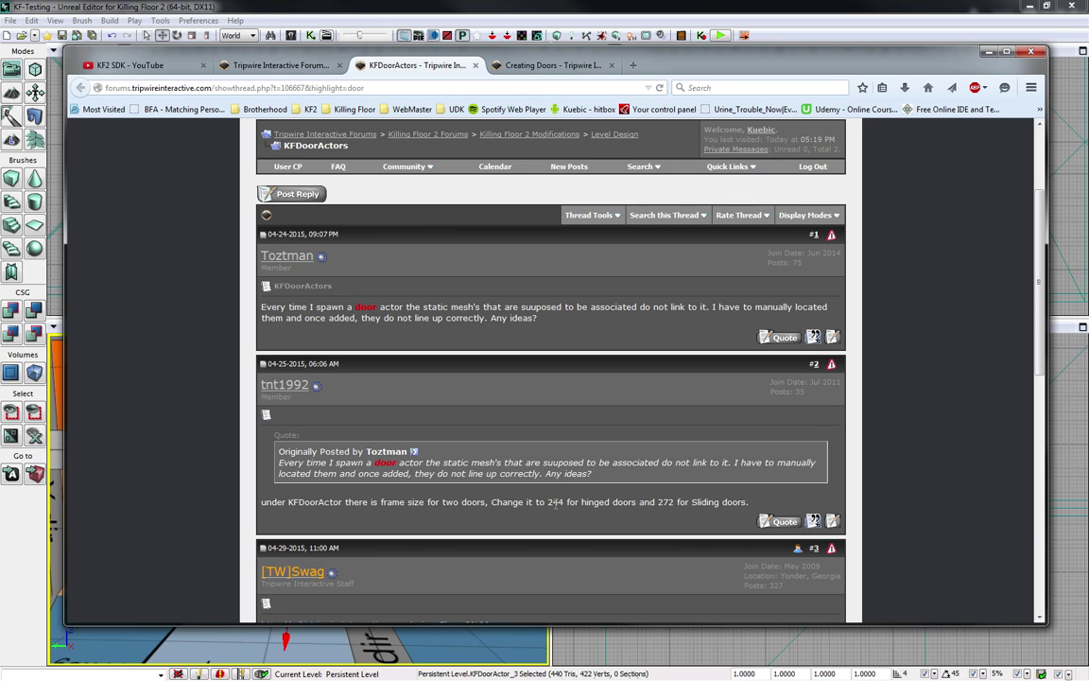
pyautogui.hotkey('alt', 'Tab')
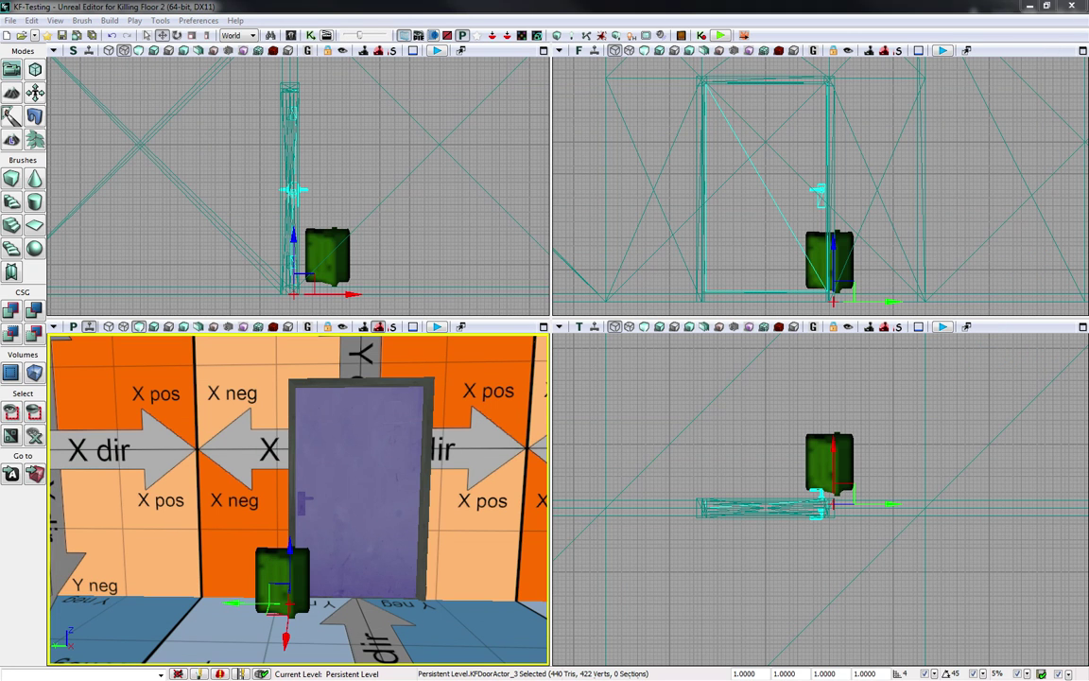
# - Set the door actor's Frame Size Of Two Doors to 244 and close its properties
pyautogui.press('F4')
pyautogui.moveTo(568, 171); pyautogui.dragTo(154, 92)
pyautogui.click(137, 183)
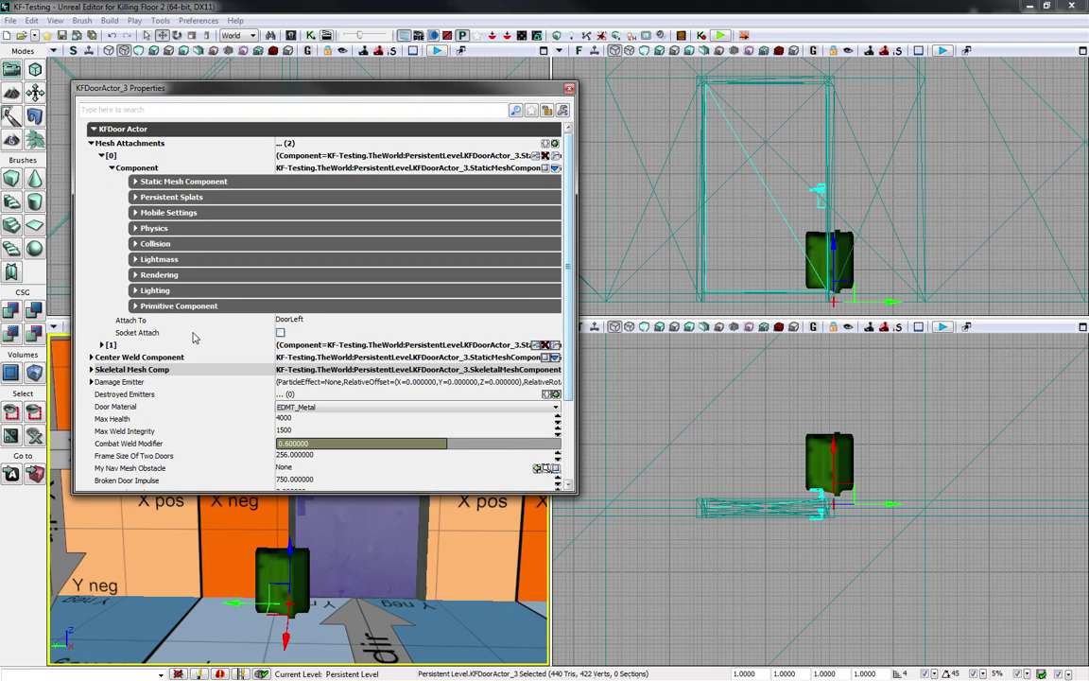
pyautogui.scroll(-1, 269, 370)
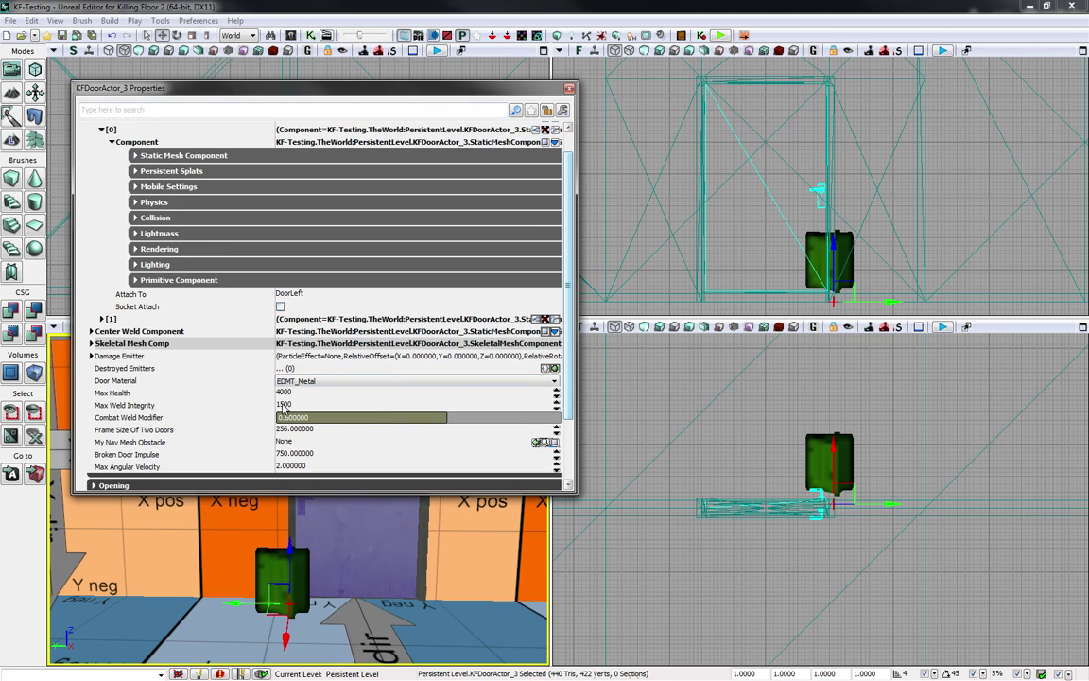
pyautogui.click(289, 429)
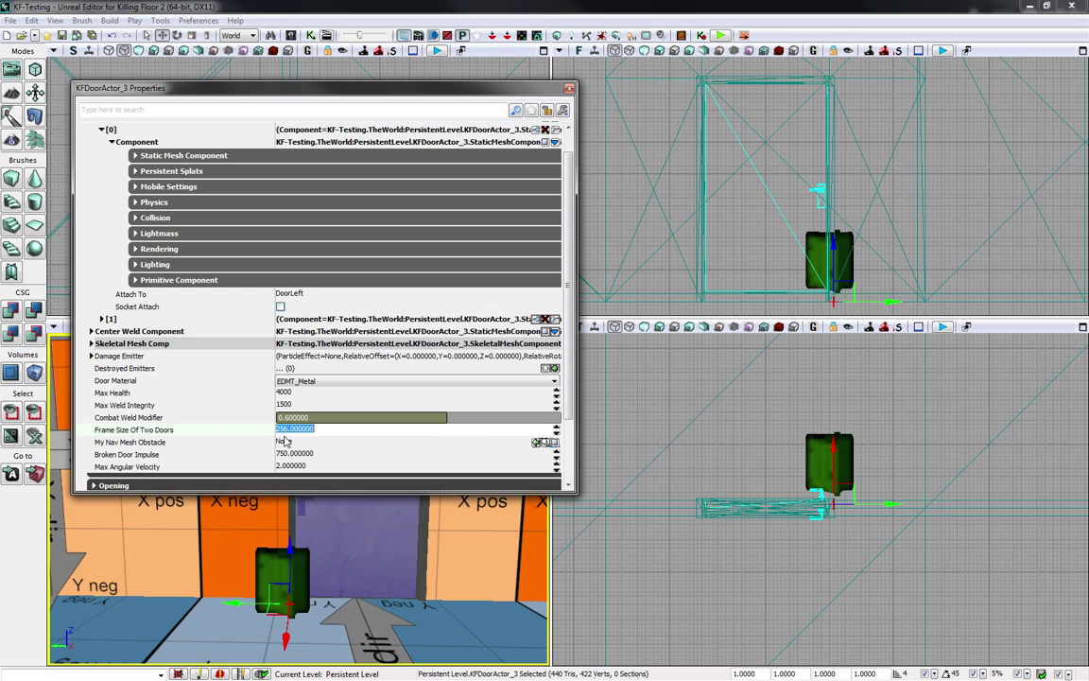
pyautogui.write('244')
pyautogui.press('Return')
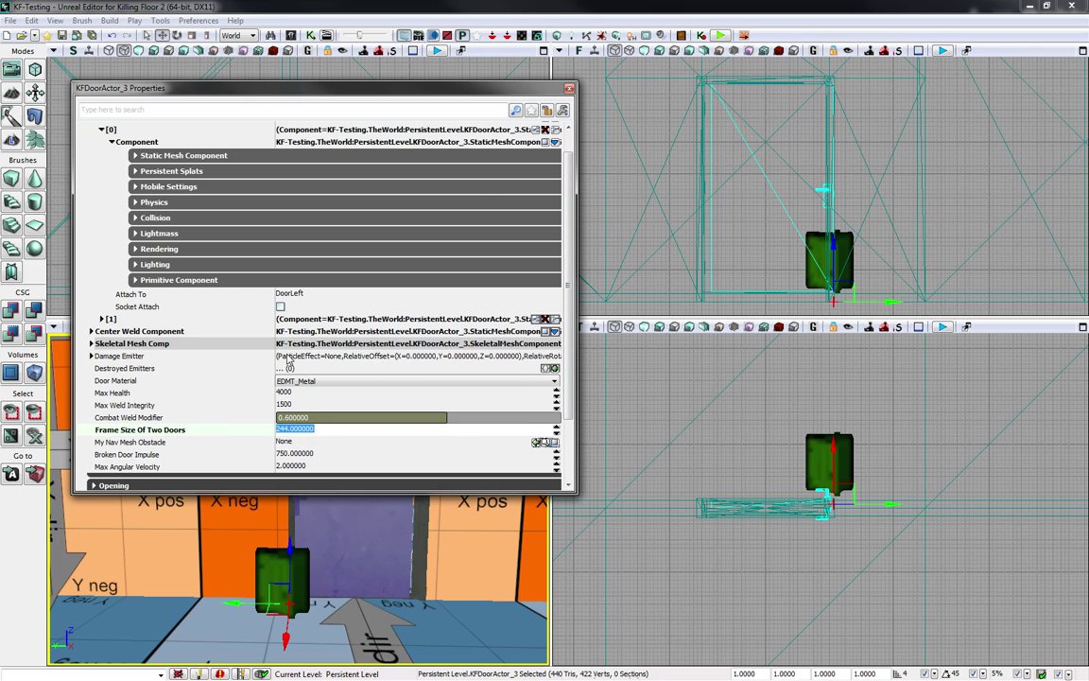
pyautogui.click(569, 90)
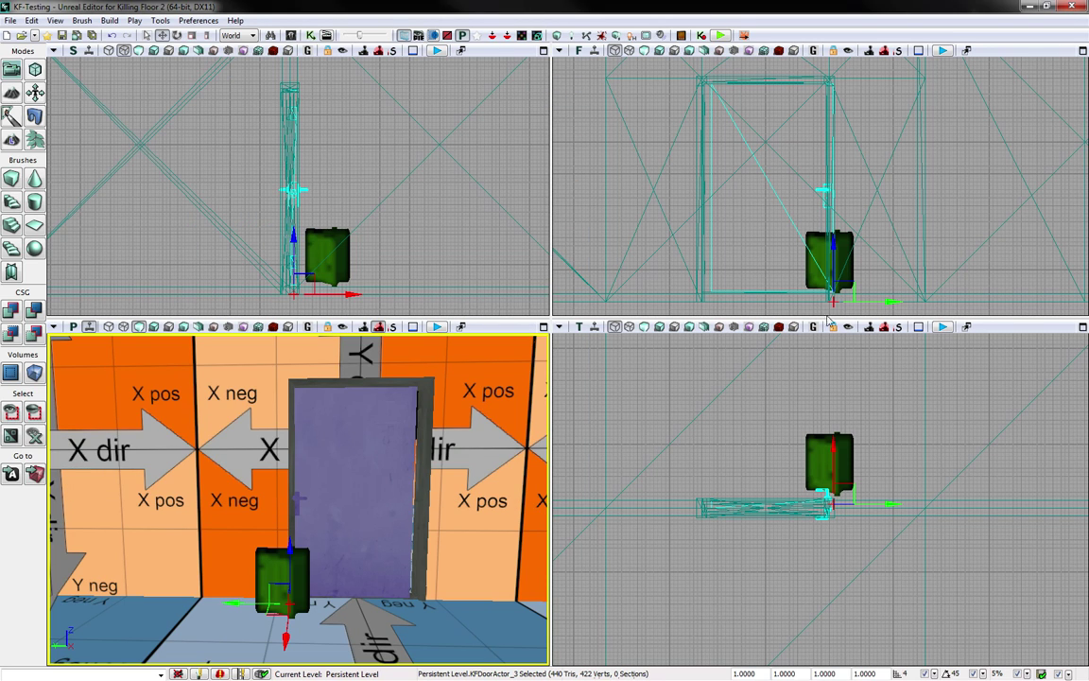
# - Shift the door actor slightly sideways to fit between the frame's jambs and check its fit at the frame edges
pyautogui.moveTo(875, 301); pyautogui.dragTo(865, 300)
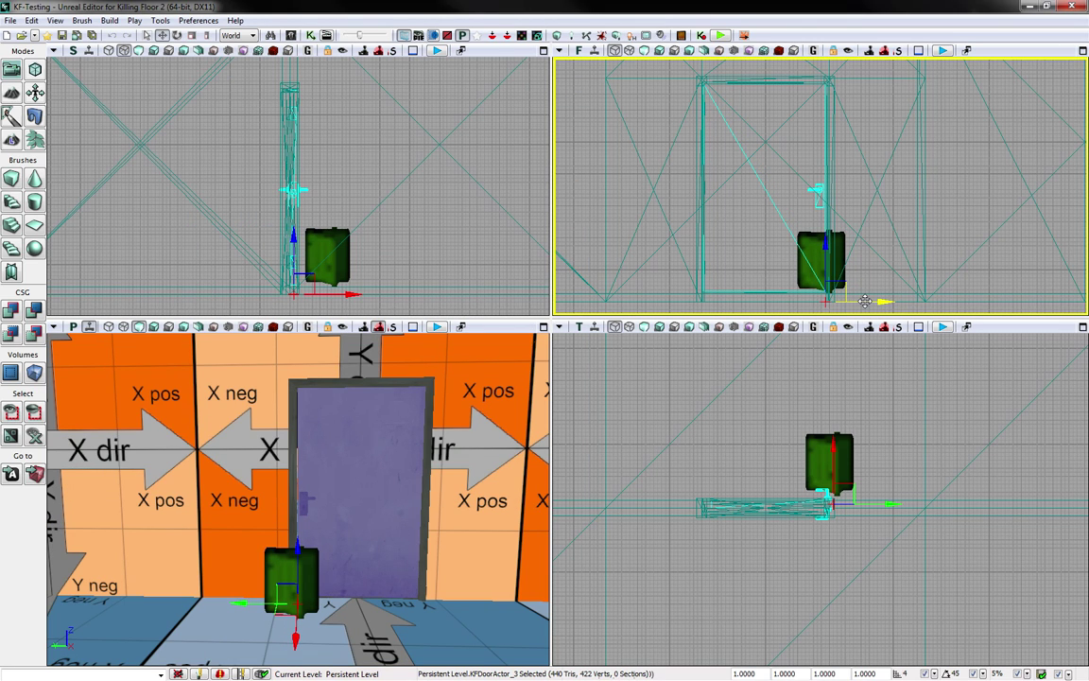
pyautogui.scroll(3, 771, 116)
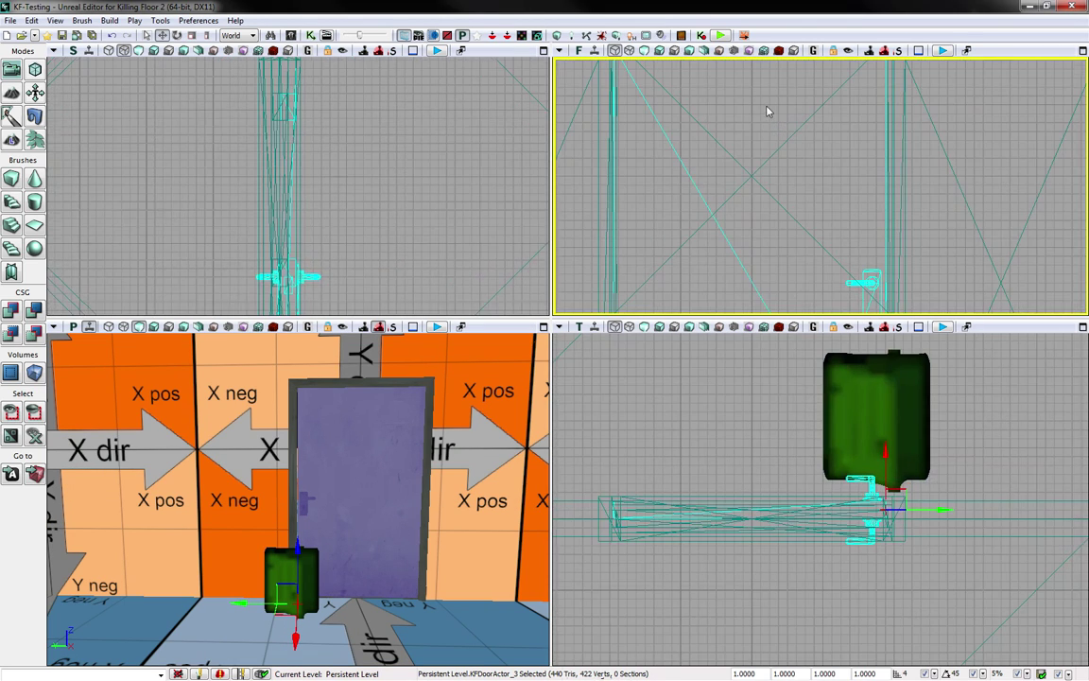
pyautogui.moveTo(768, 116); pyautogui.dragTo(779, 204)
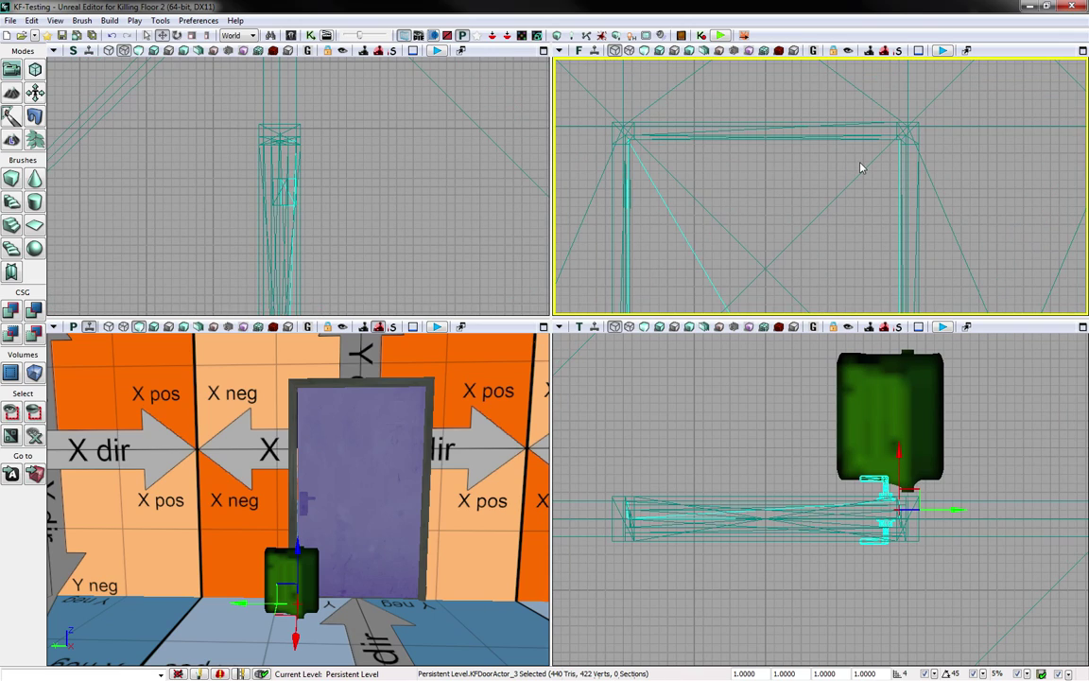
pyautogui.moveTo(863, 169); pyautogui.dragTo(851, 202)
pyautogui.scroll(3, 853, 200)
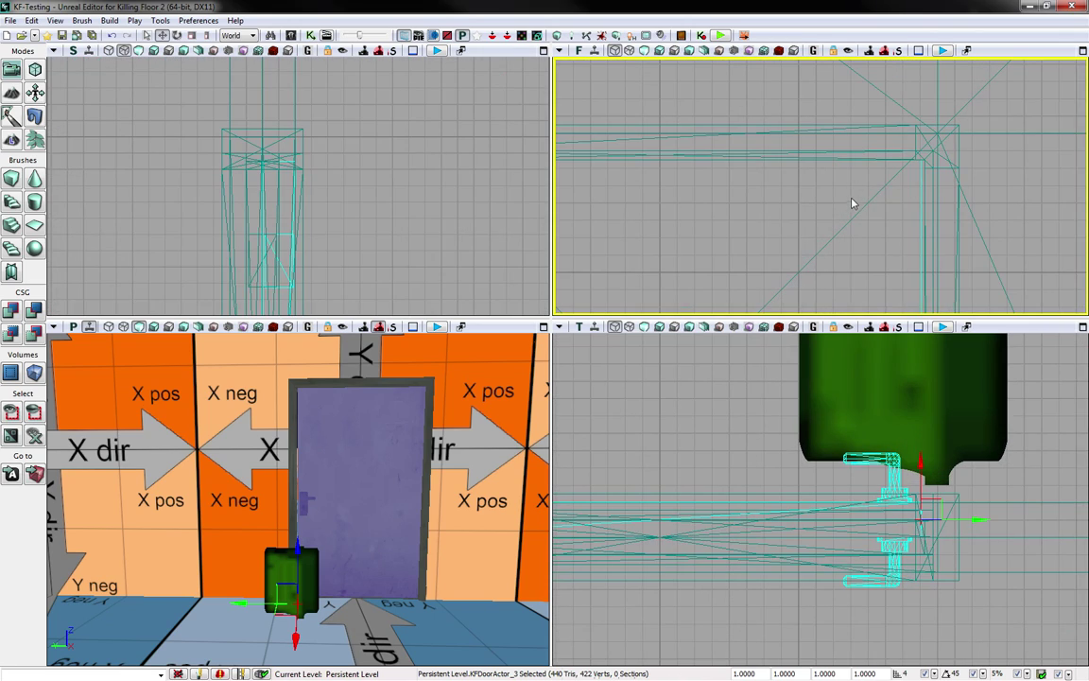
pyautogui.scroll(-8, 850, 204)
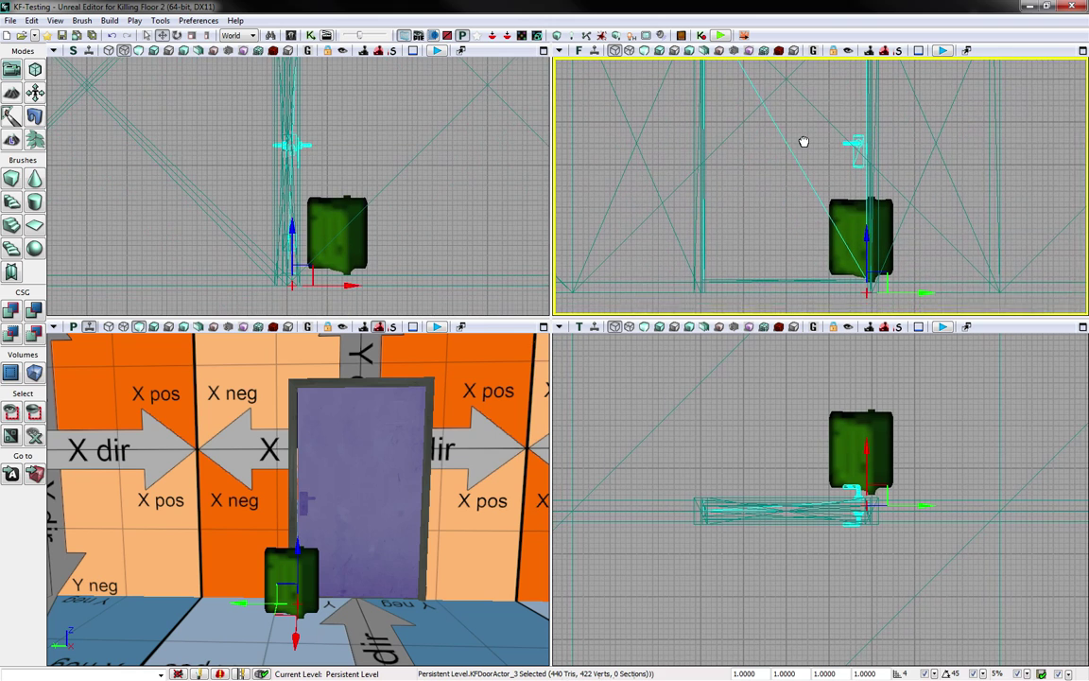
pyautogui.moveTo(804, 141); pyautogui.dragTo(809, 142)
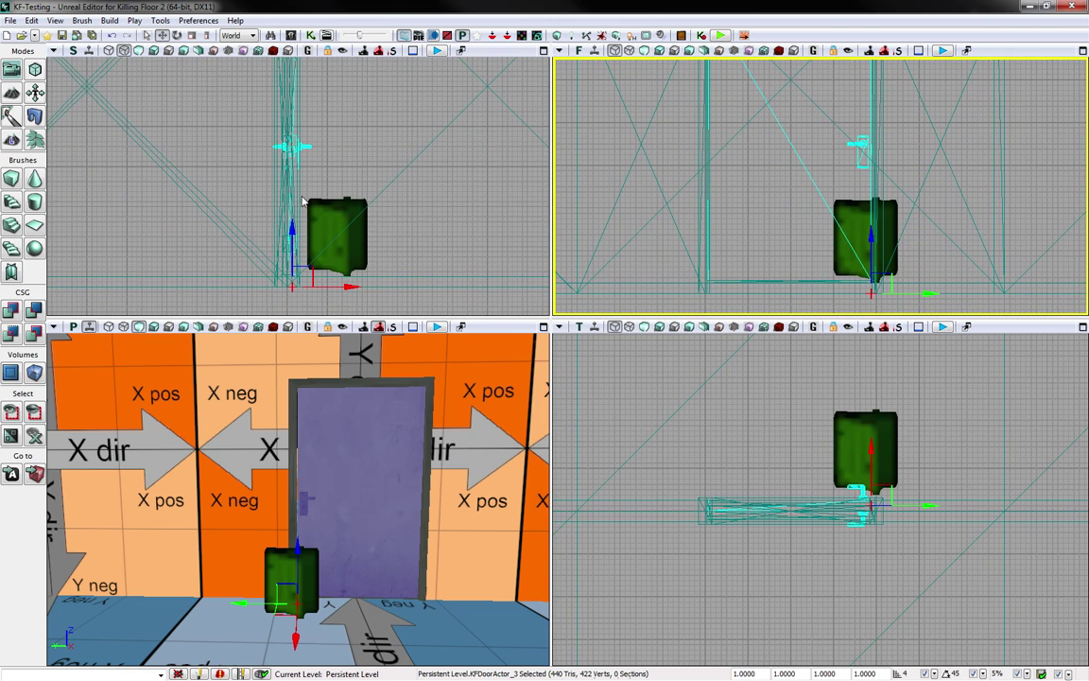
# - Reselect the door actor and nudge it along X to centre the door in the frame's thickness
pyautogui.click(348, 287)
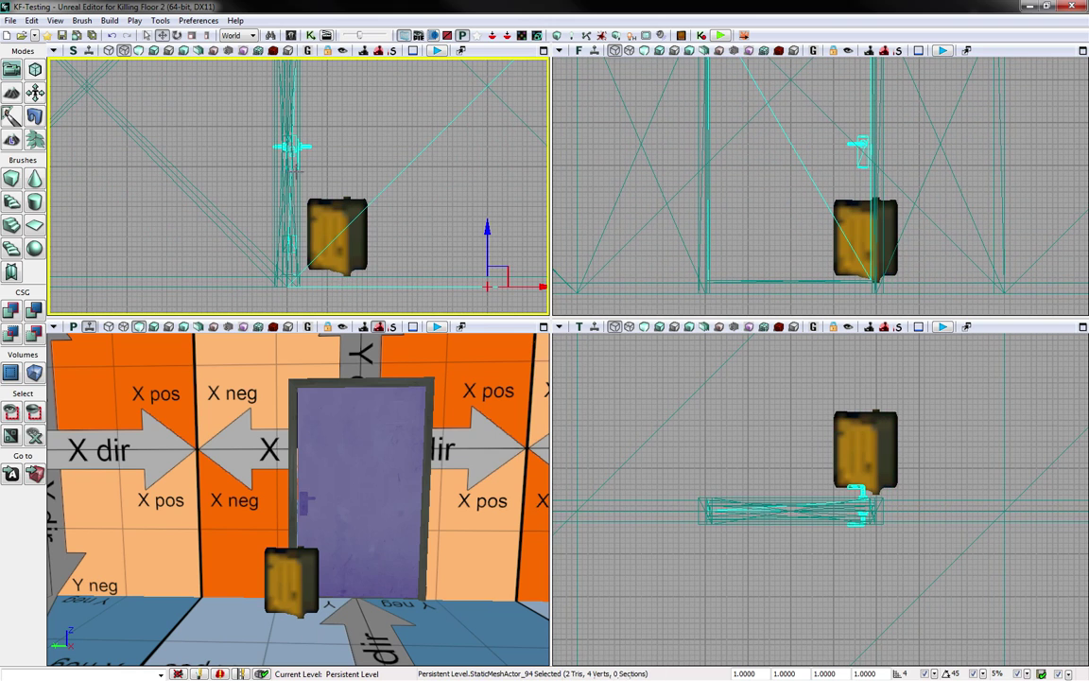
pyautogui.click(333, 224)
pyautogui.moveTo(350, 286); pyautogui.dragTo(346, 287)
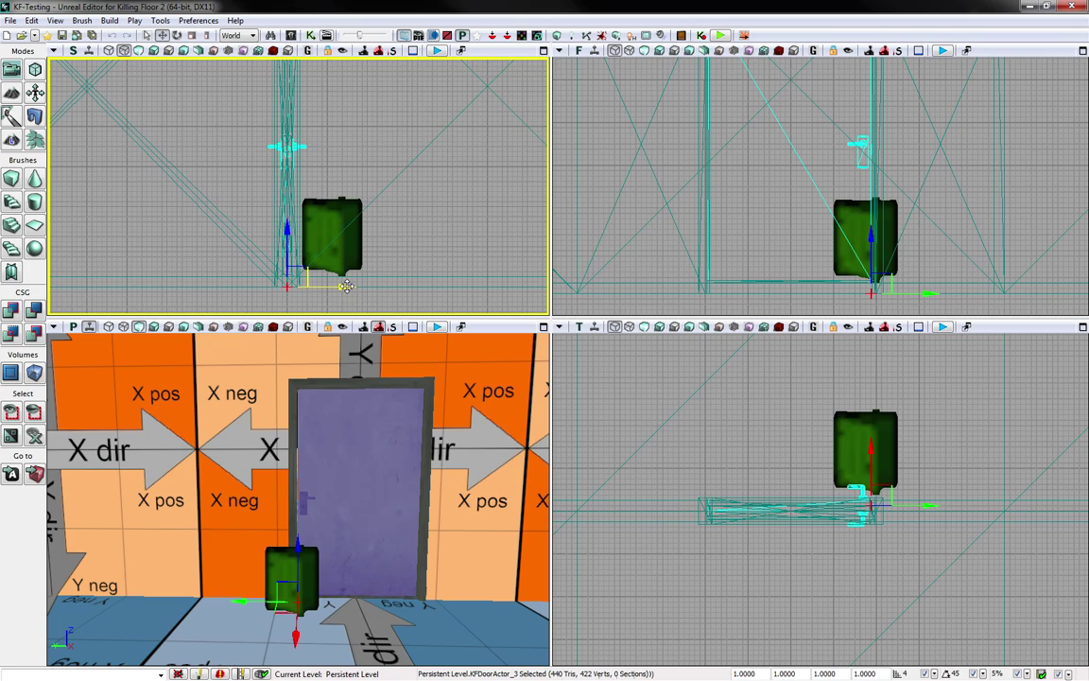
pyautogui.moveTo(306, 163); pyautogui.dragTo(344, 178, button='right')
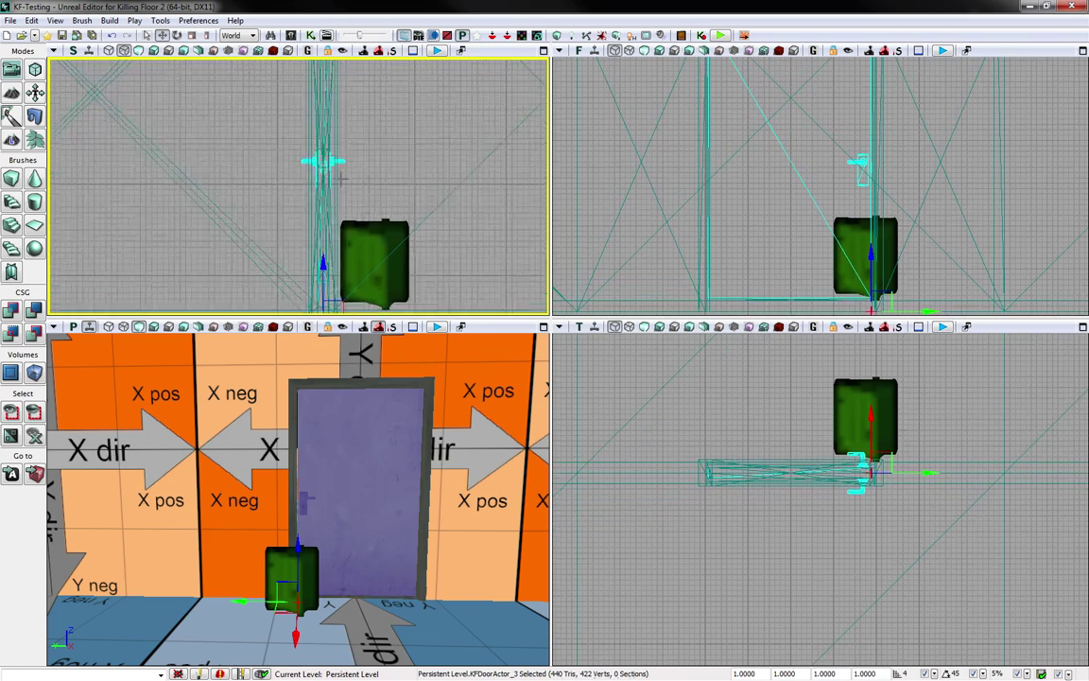
pyautogui.scroll(7, 344, 178)
pyautogui.scroll(-8, 330, 168)
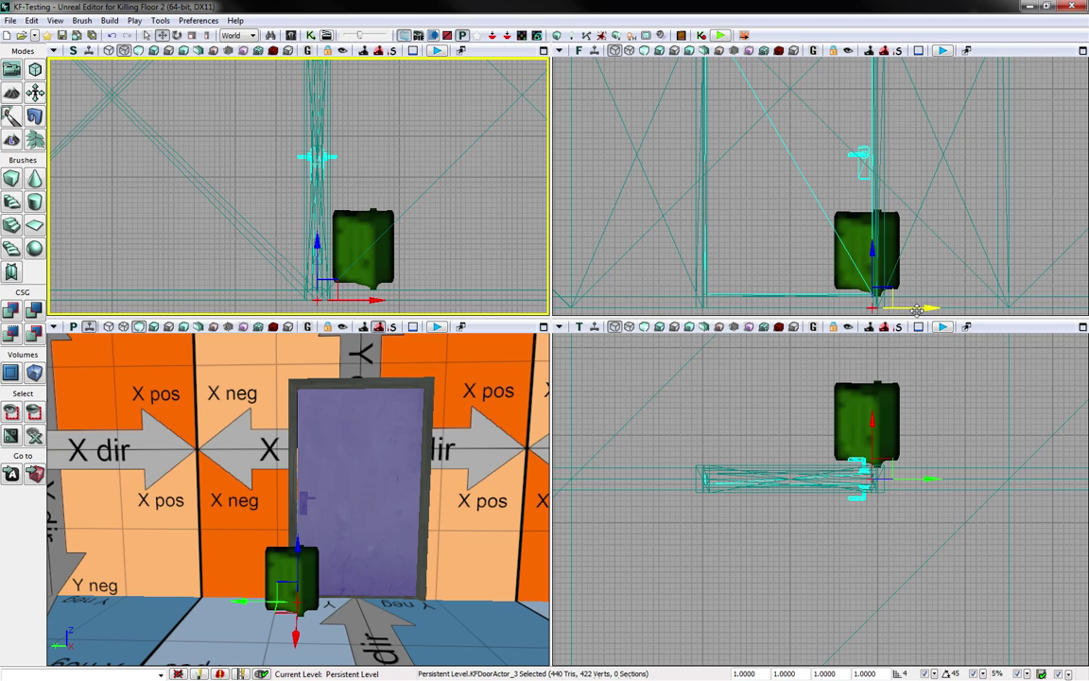
# - Reduce the drag grid to 2 units and nudge the door actor along Y to seat it between the frame's jambs
pyautogui.click(922, 307)
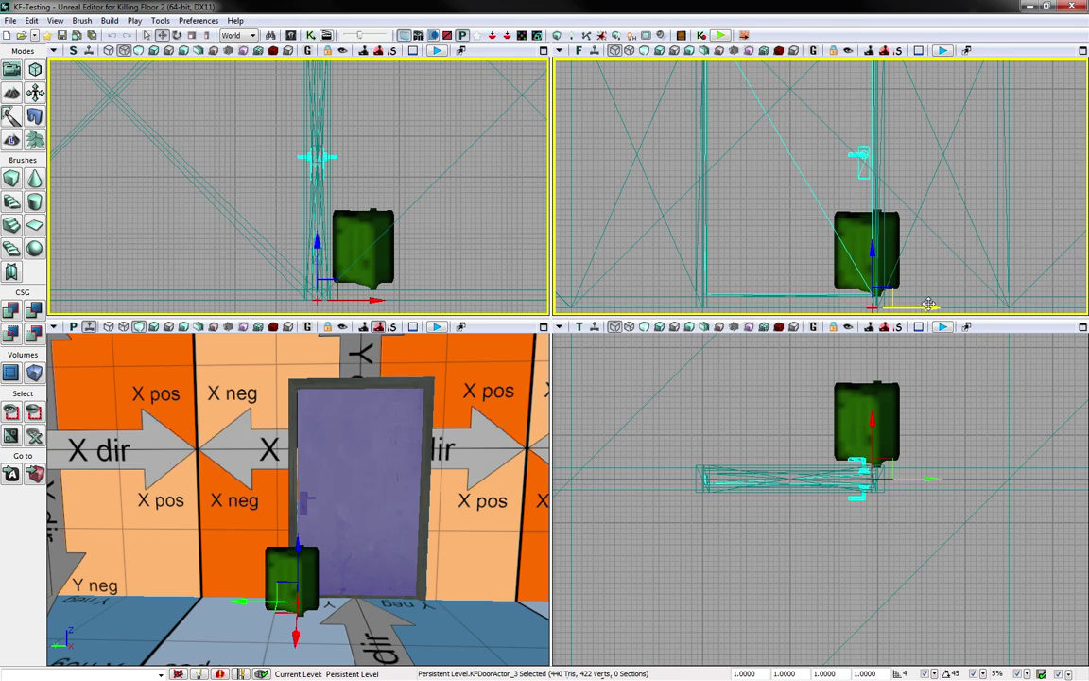
pyautogui.click(934, 674)
pyautogui.click(974, 543)
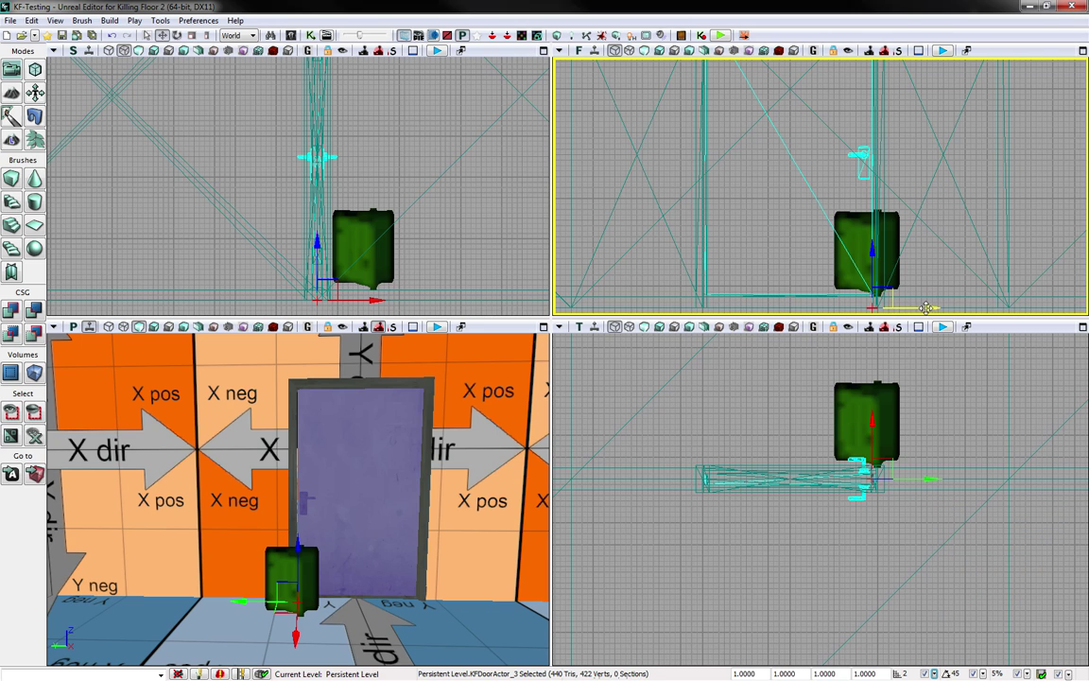
pyautogui.click(928, 307)
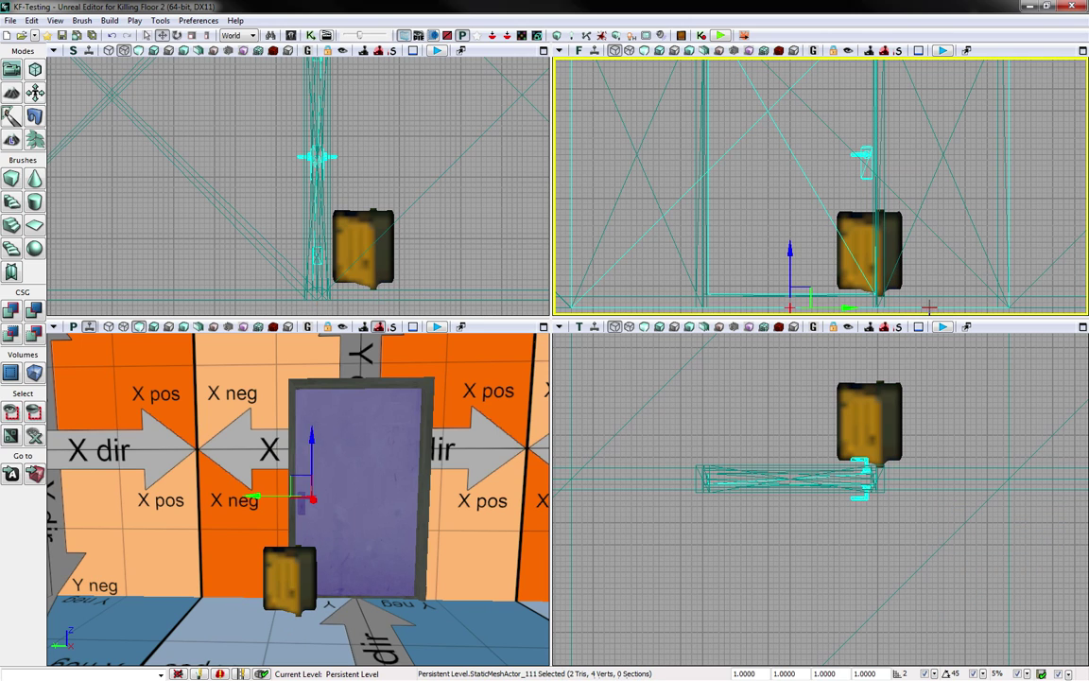
pyautogui.click(297, 423)
pyautogui.moveTo(297, 423); pyautogui.dragTo(327, 483, button='right')
pyautogui.scroll(-8, 283, 416)
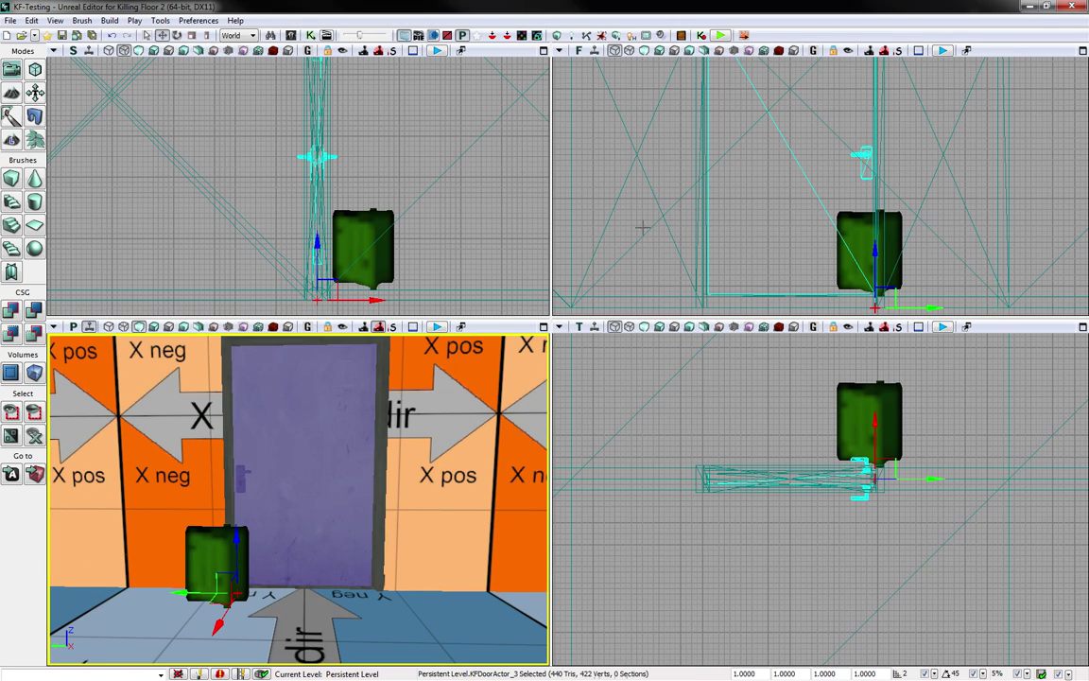
# - Maximize the perspective viewport and start a play test from the floor in front of the door
pyautogui.click(545, 326)
pyautogui.moveTo(425, 388); pyautogui.dragTo(397, 397, button='right')
pyautogui.moveTo(418, 413); pyautogui.dragTo(418, 465)
pyautogui.rightClick(418, 413)
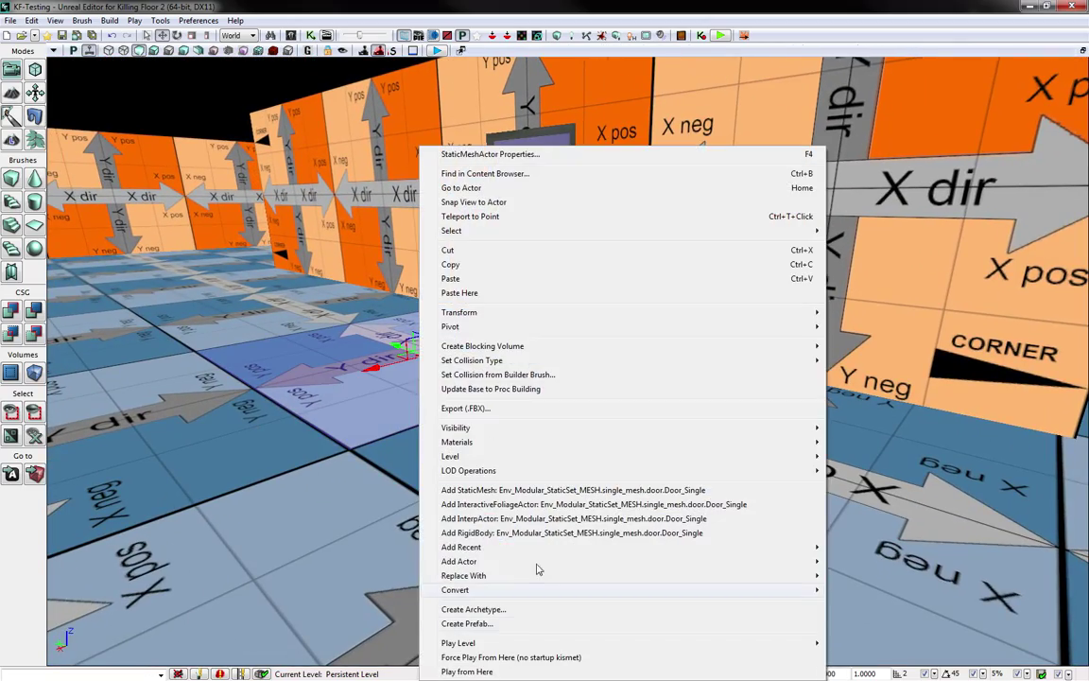
pyautogui.click(496, 673)
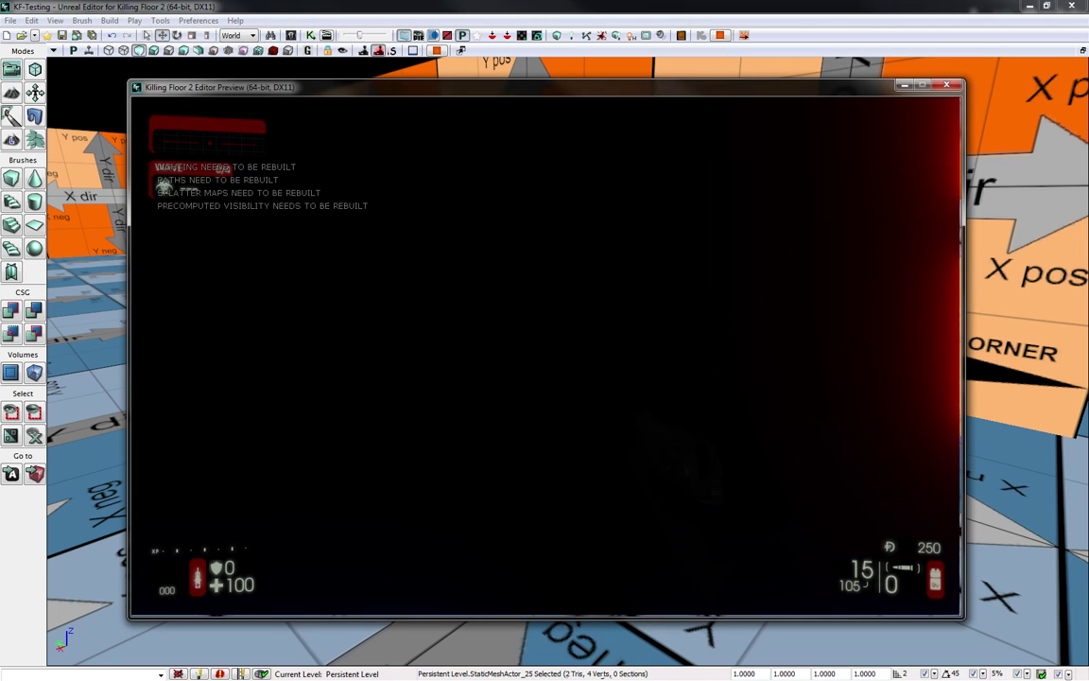
# - Light up the door with the flashlight, walk up to it and shoot it to test how it reacts
pyautogui.press('f')
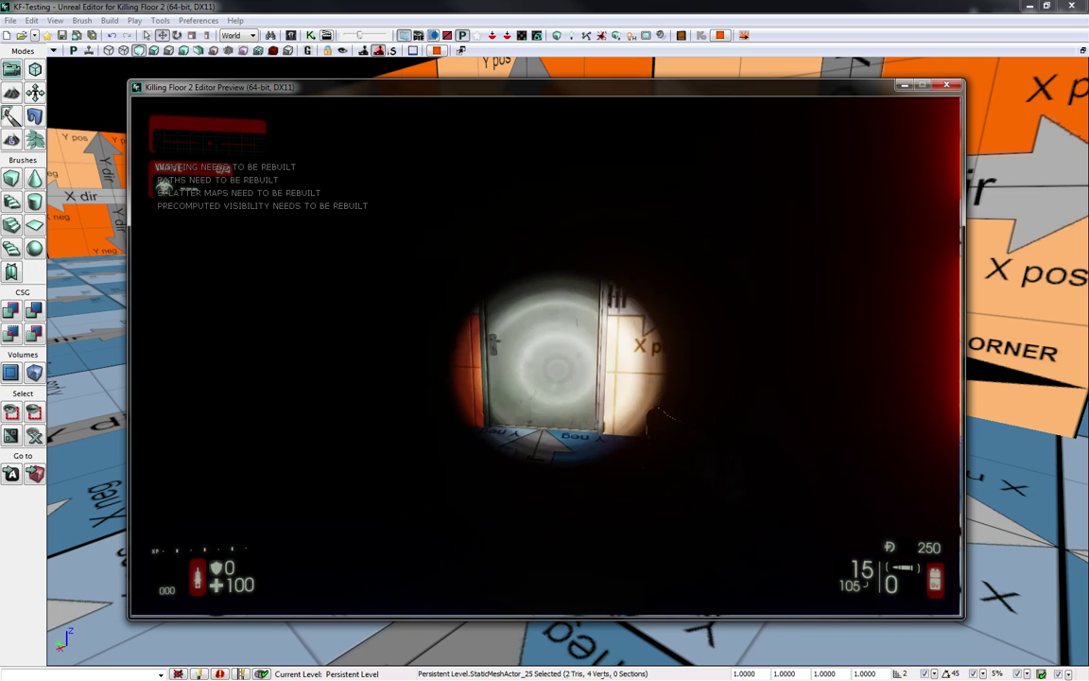
pyautogui.press('w')
pyautogui.press('w')
pyautogui.press('s')
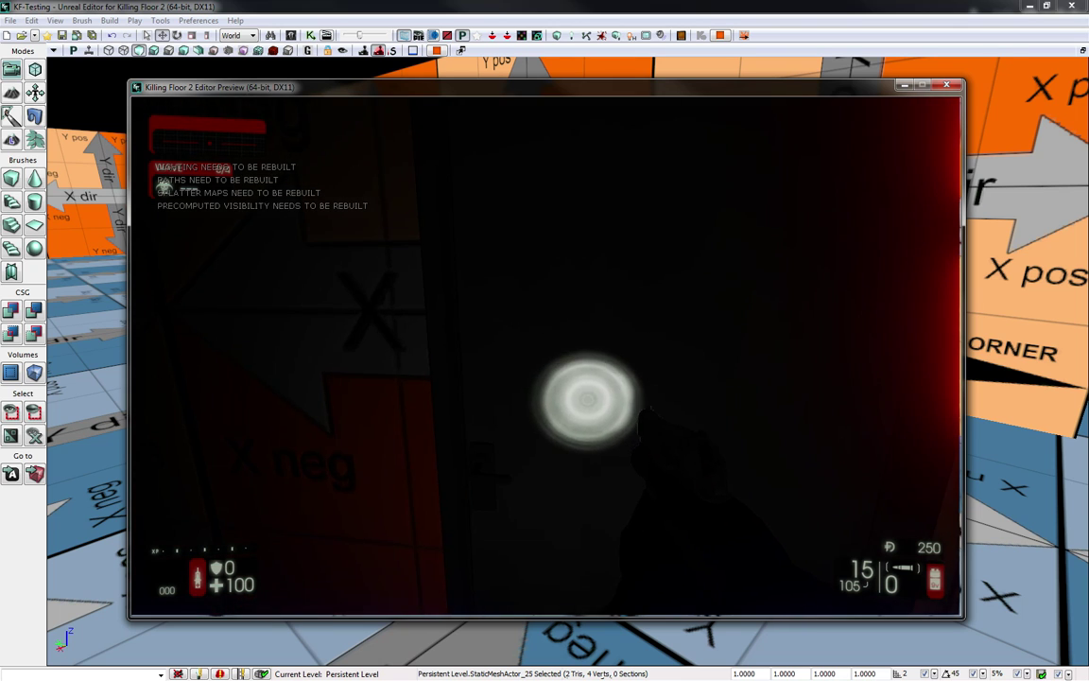
pyautogui.press('w')
pyautogui.click(546, 358)
pyautogui.click(546, 357)
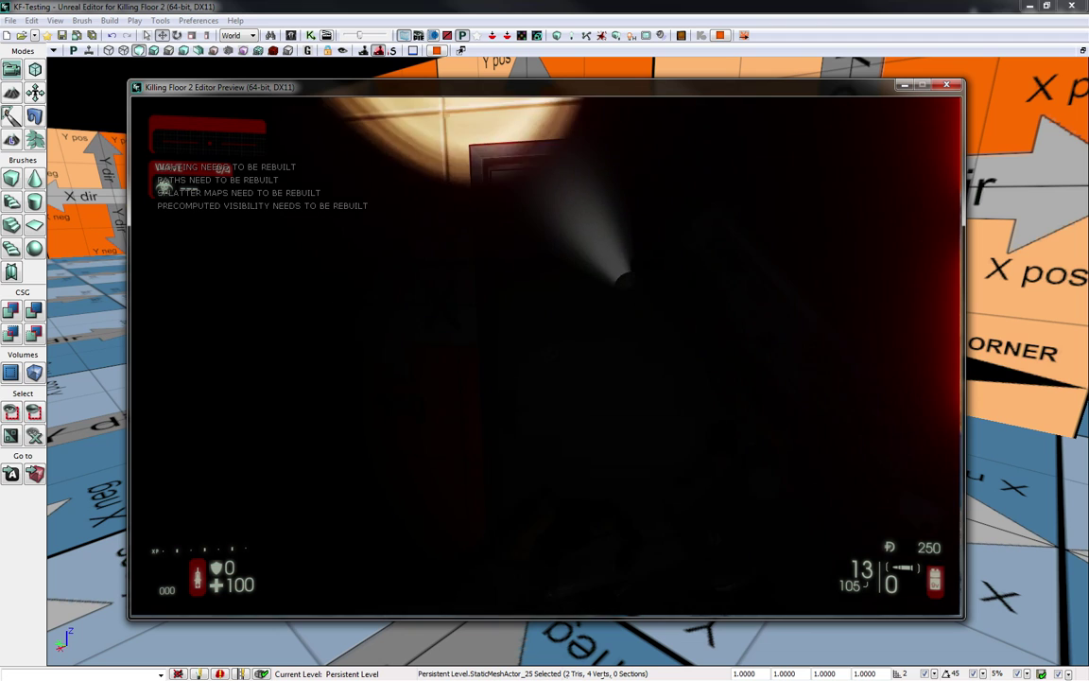
pyautogui.press('s')
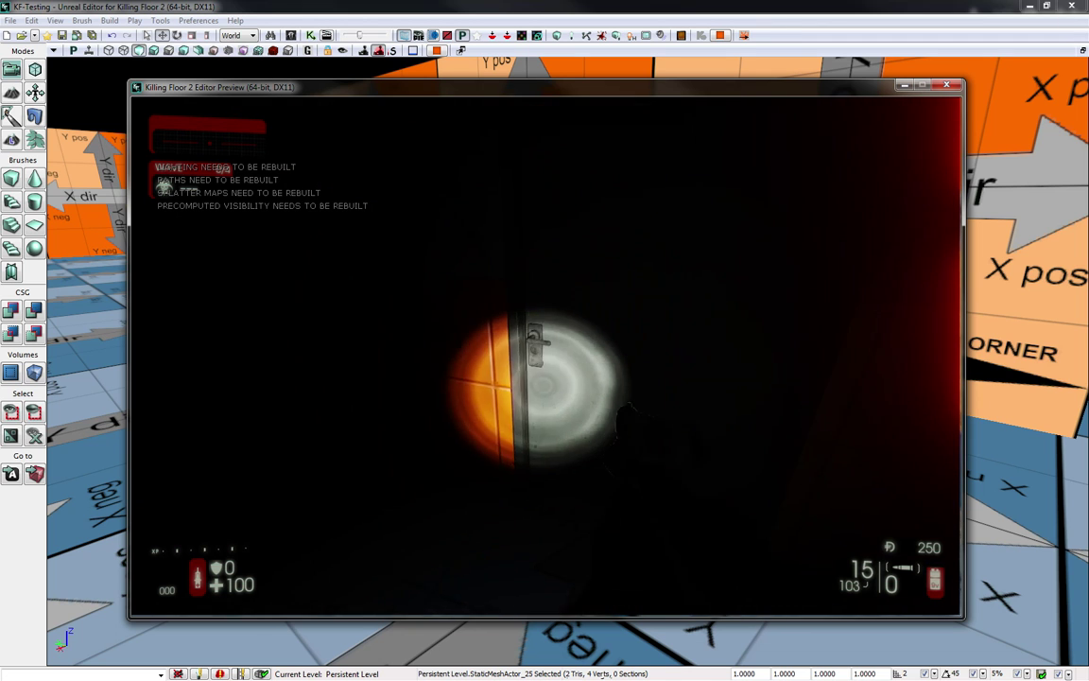
# - Equip the Welder, try to weld and unweld the door, and end the play test
pyautogui.press('4')
pyautogui.press('4')
pyautogui.press('w')
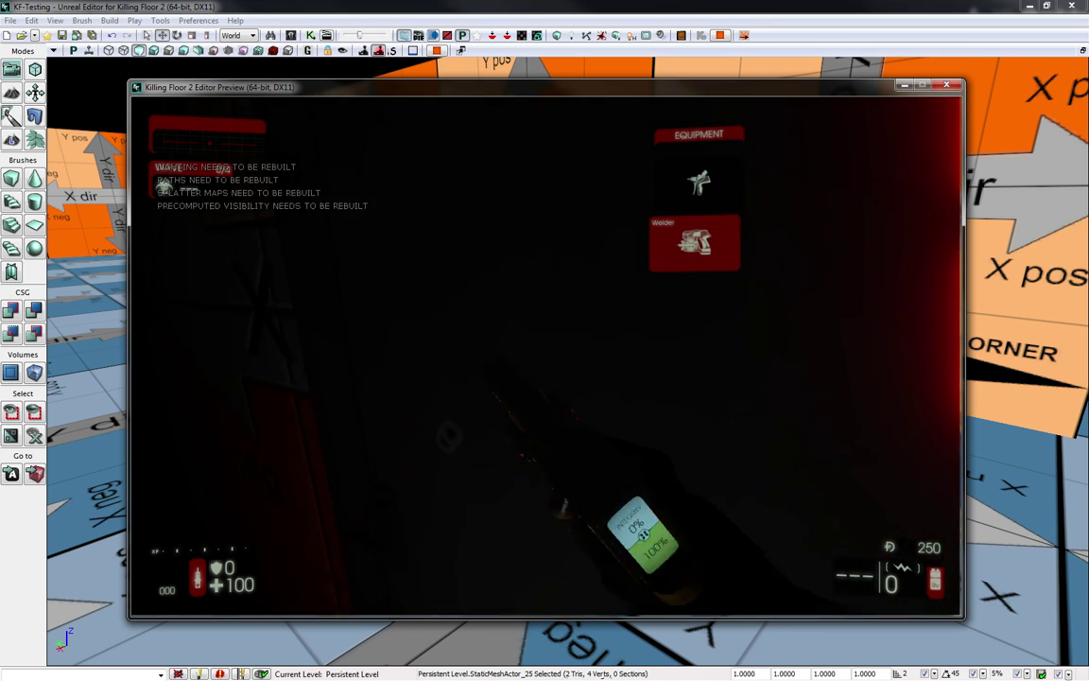
pyautogui.click(546, 357)
pyautogui.moveTo(546, 357); pyautogui.dragTo(546, 357)
pyautogui.moveTo(546, 357); pyautogui.dragTo(534, 319, button='right')
pyautogui.press('Escape')
pyautogui.moveTo(584, 354); pyautogui.dragTo(583, 354, button='right')
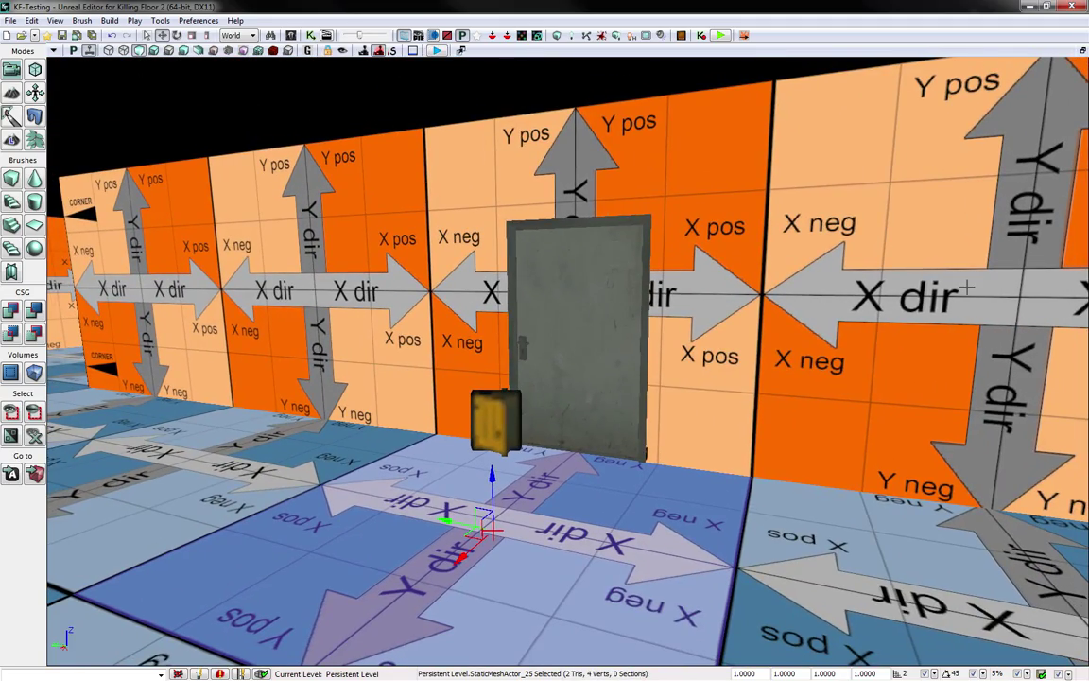
# - Find and select the KFDoorTrigger class under Trigger_PawnsOnly in the Actor Classes browser
pyautogui.hotkey('ctrl', 'shift', 'f')
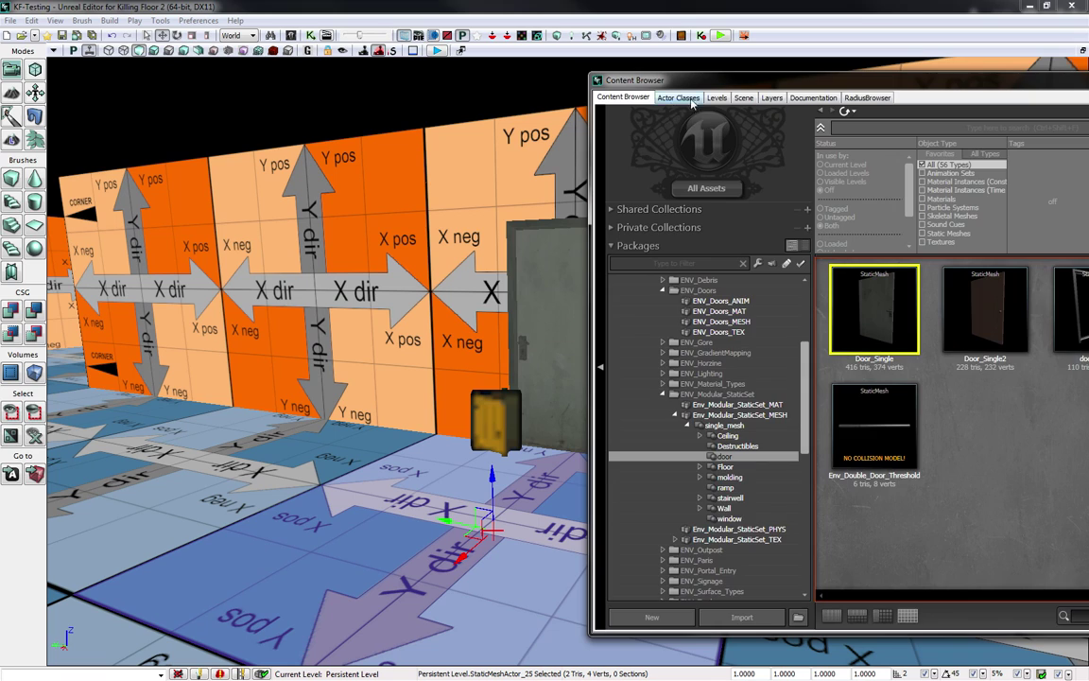
pyautogui.click(679, 110)
pyautogui.click(787, 423)
pyautogui.scroll(-1, 787, 423)
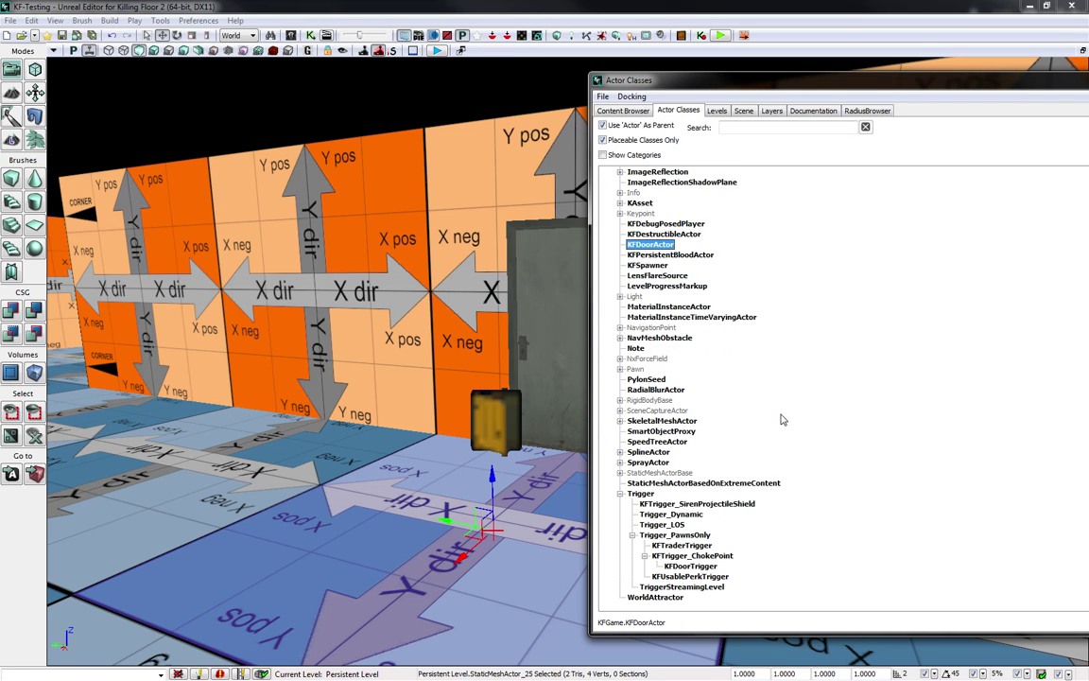
pyautogui.click(641, 494)
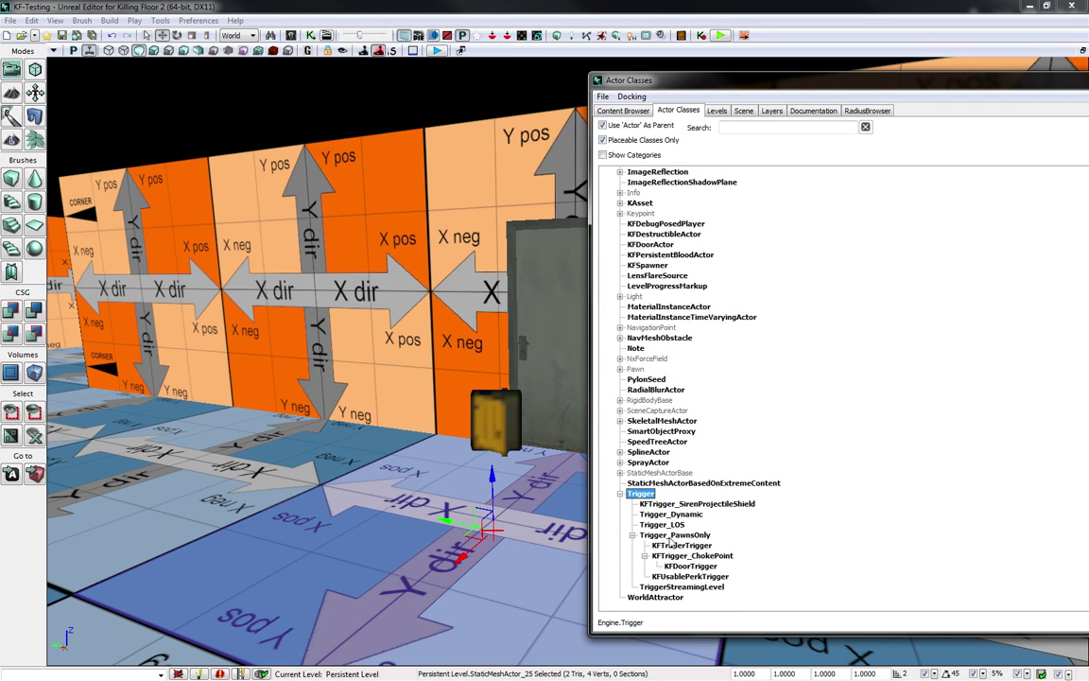
pyautogui.click(672, 535)
pyautogui.click(687, 565)
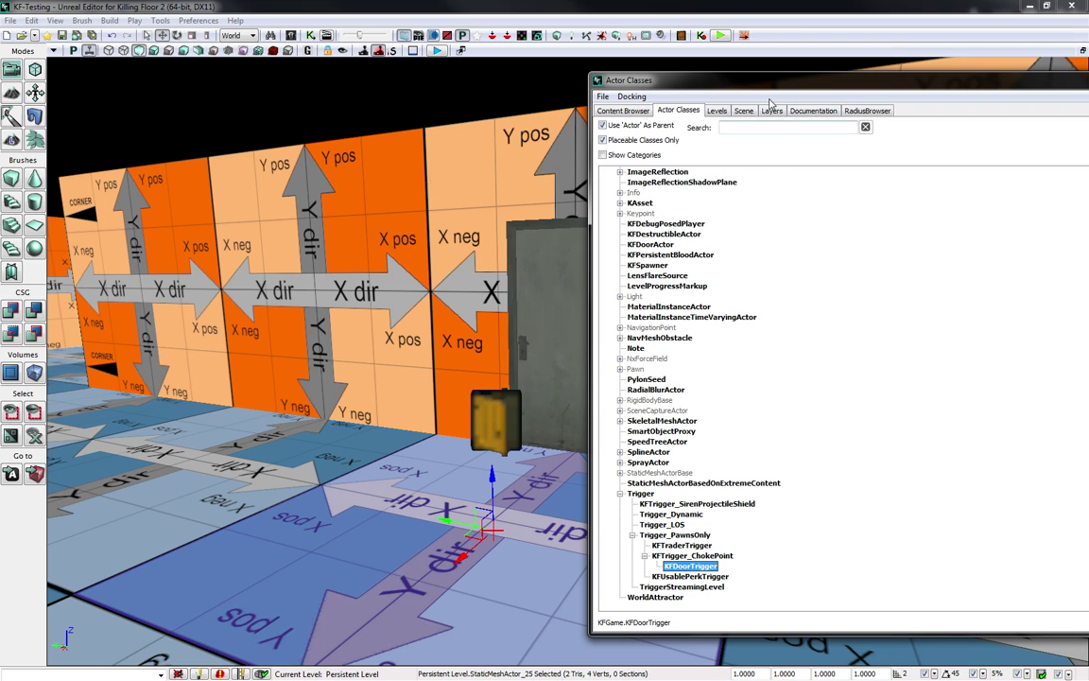
# - Place a KFDoorTrigger on the floor in front of the door and move it into the doorway
pyautogui.moveTo(769, 87); pyautogui.dragTo(975, 85)
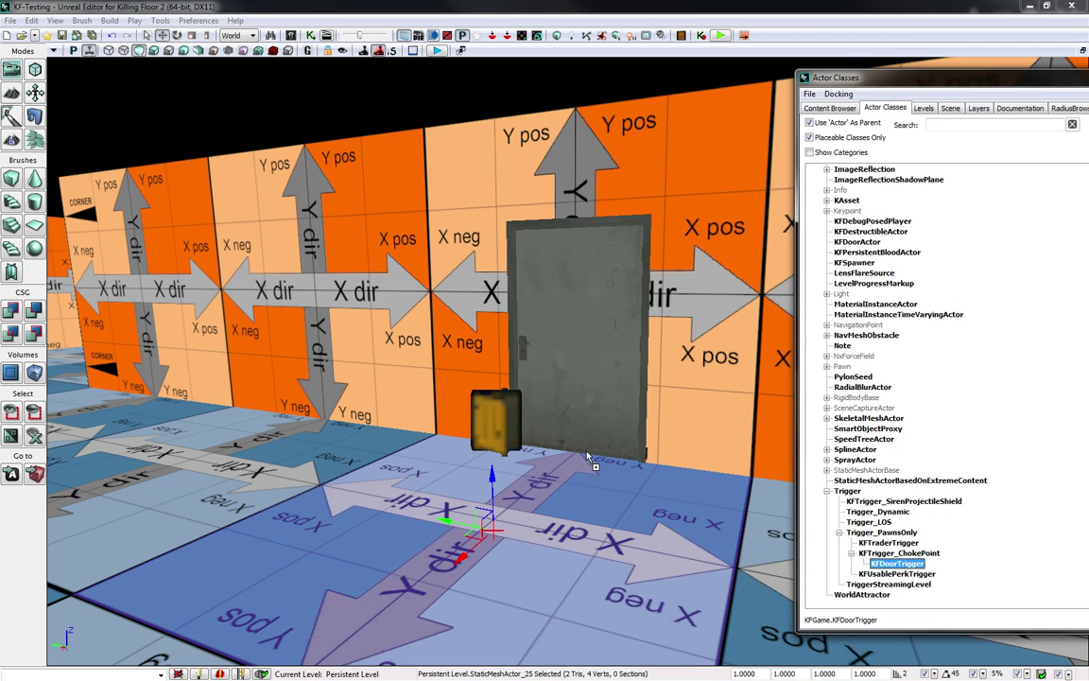
pyautogui.moveTo(587, 453); pyautogui.dragTo(582, 405)
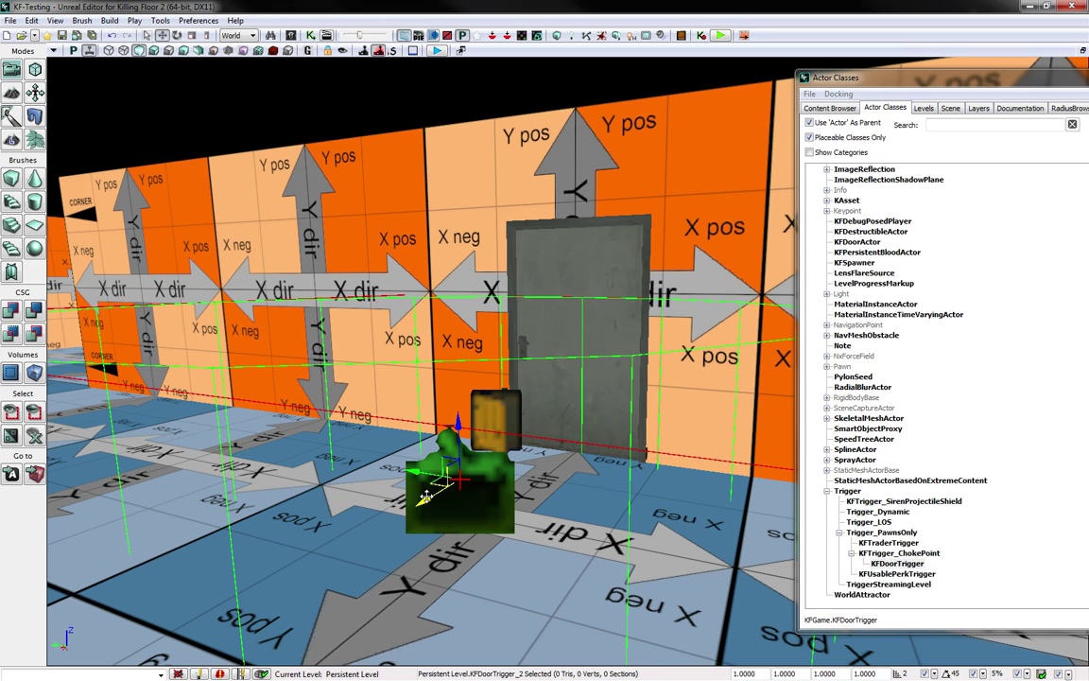
pyautogui.moveTo(426, 497); pyautogui.dragTo(558, 410)
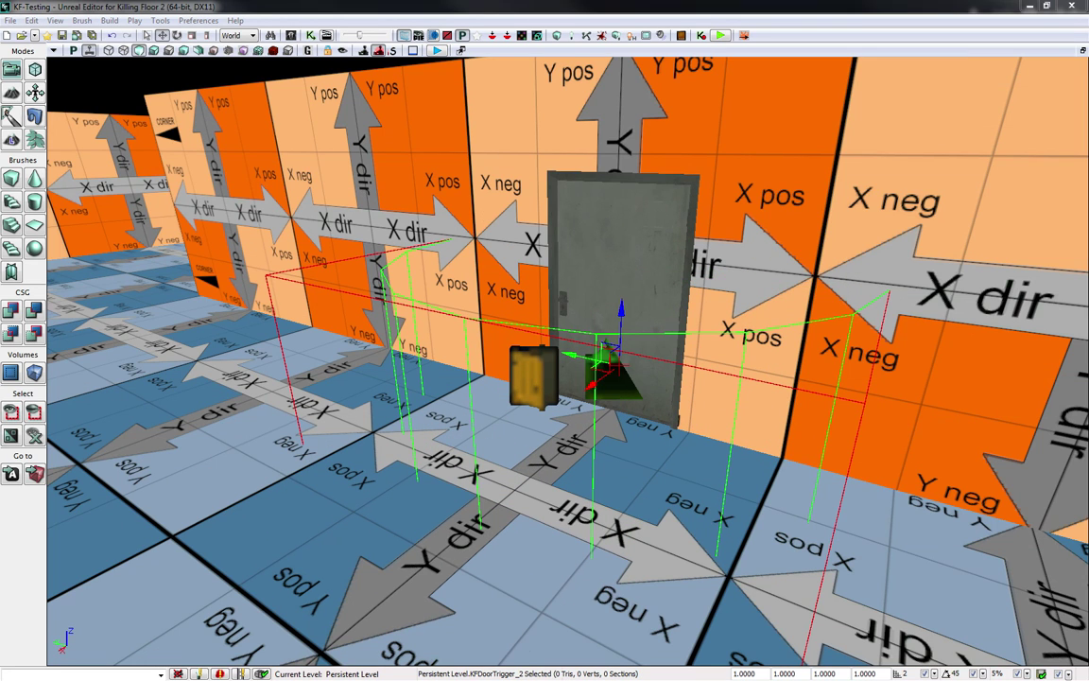
# - Assign the placed KFDoorActor as the trigger's Door Actor, and raise the trigger to about mid-door height
pyautogui.moveTo(1087, 175); pyautogui.dragTo(660, 151)
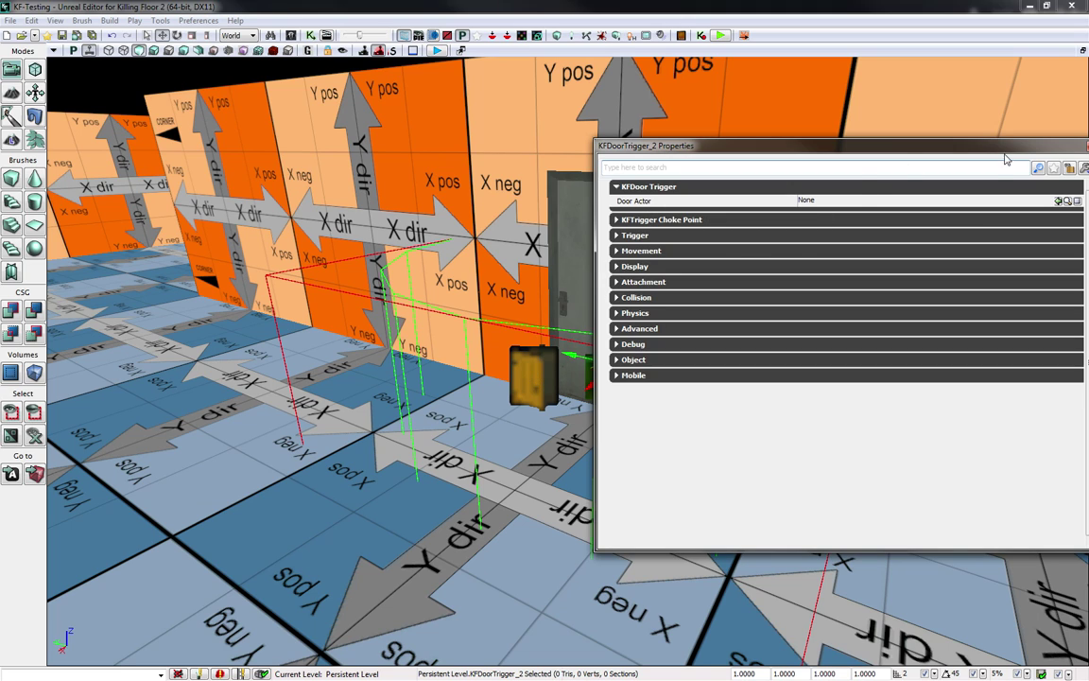
pyautogui.moveTo(1039, 146); pyautogui.dragTo(1012, 121)
pyautogui.click(532, 370)
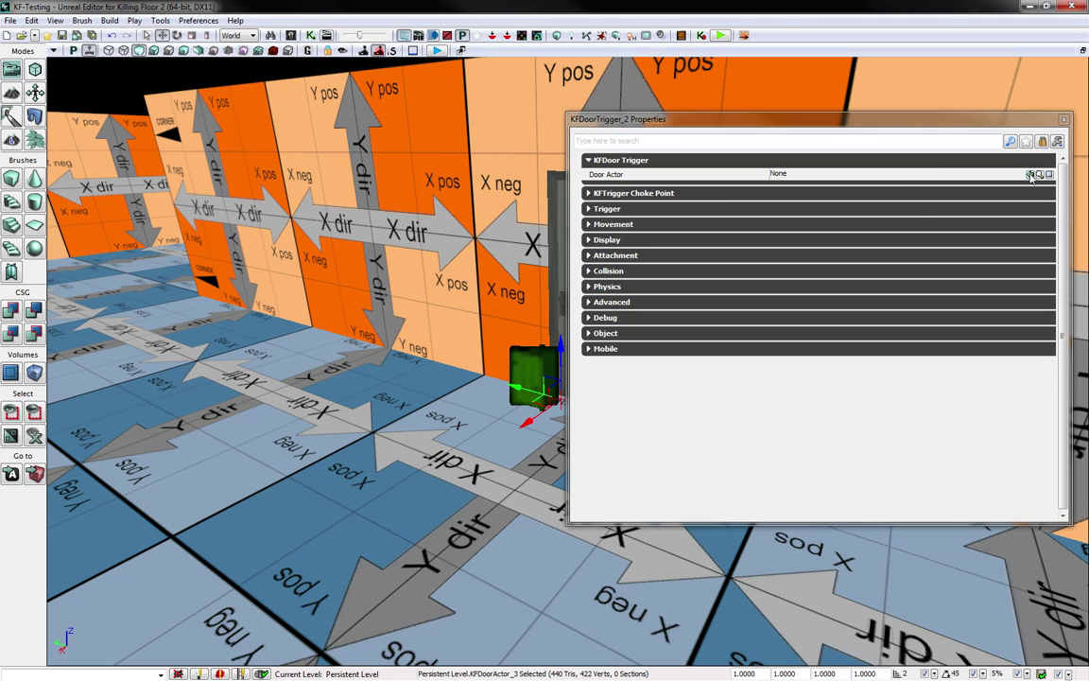
pyautogui.click(1030, 174)
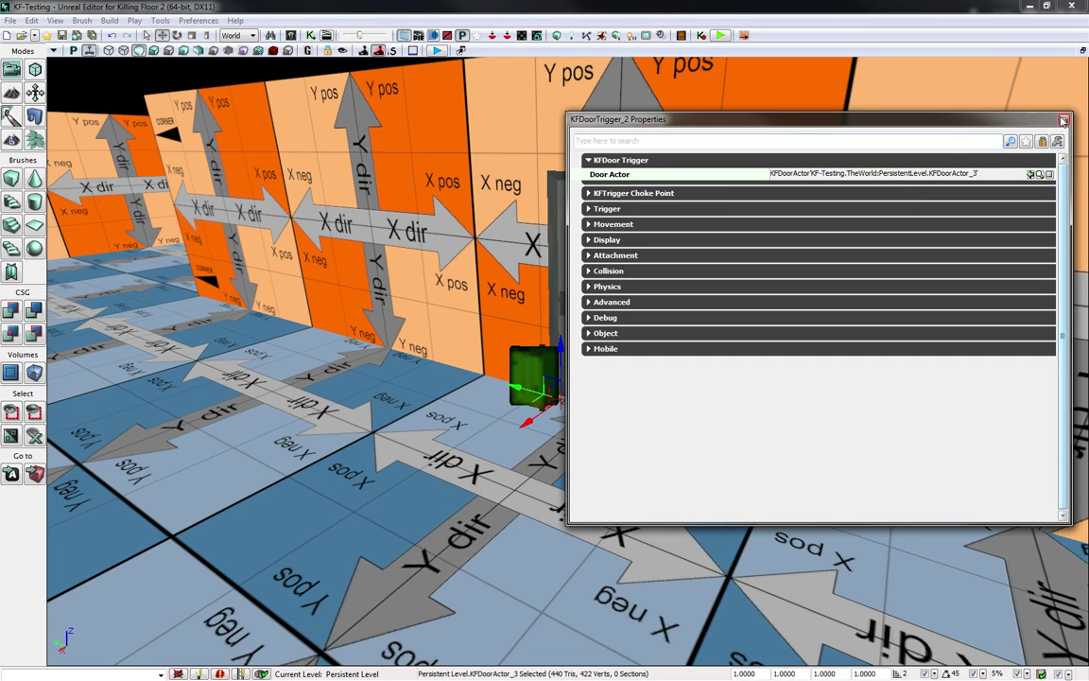
pyautogui.click(1064, 121)
pyautogui.click(606, 381)
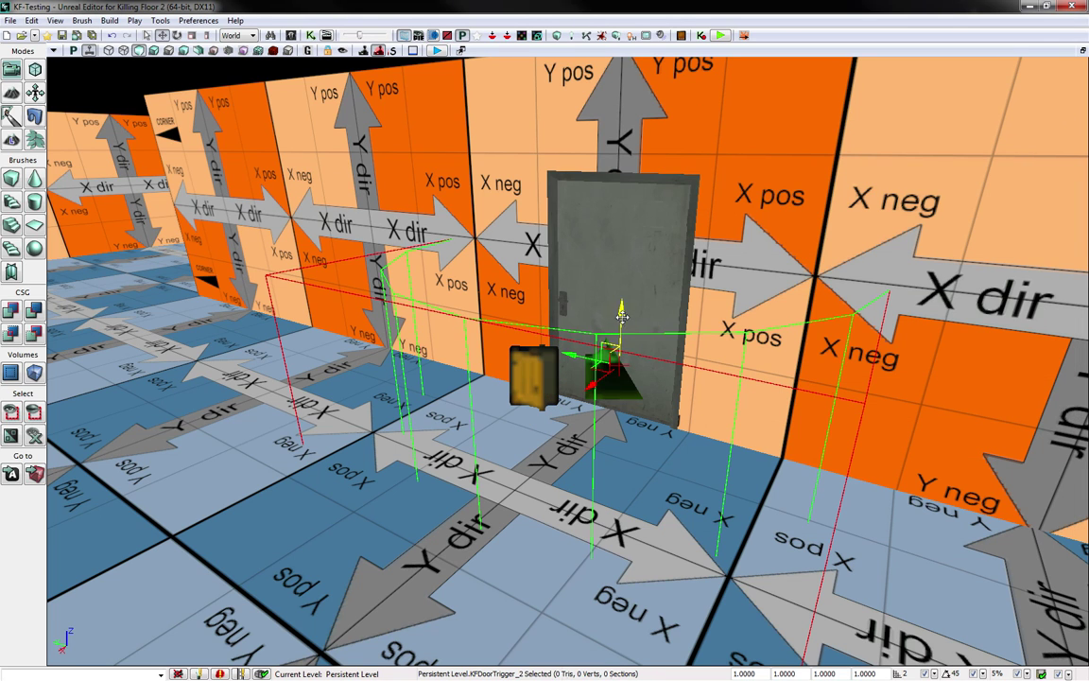
pyautogui.moveTo(622, 312); pyautogui.dragTo(624, 225)
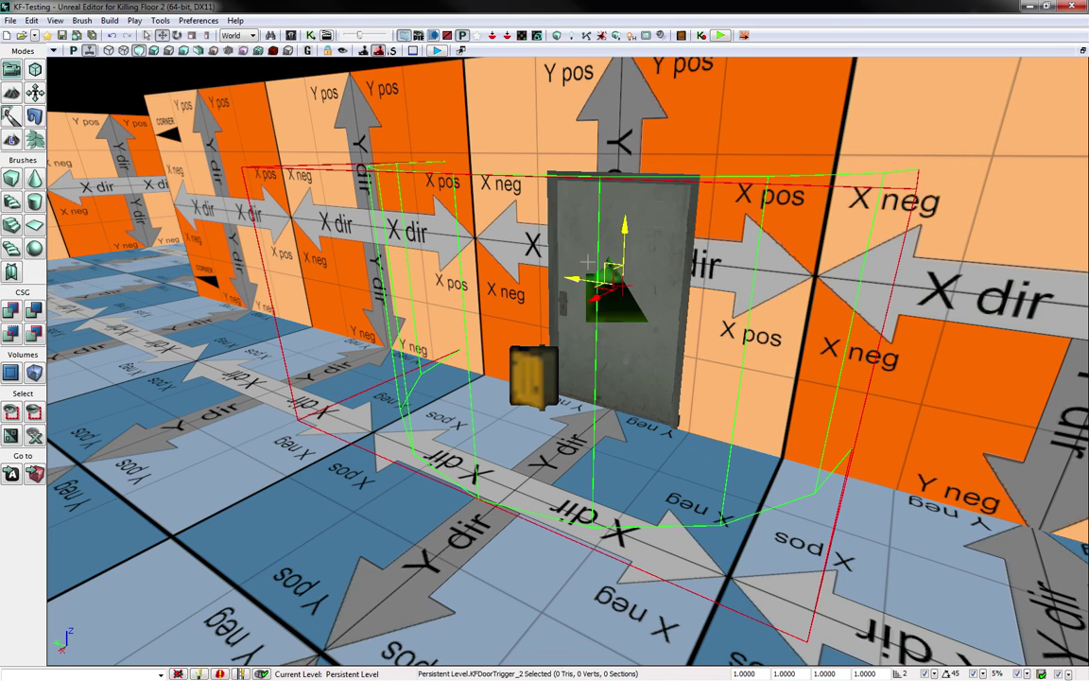
# - Play test from the floor near the door, opening and closing the door repeatedly
pyautogui.rightClick(560, 553)
pyautogui.click(596, 481)
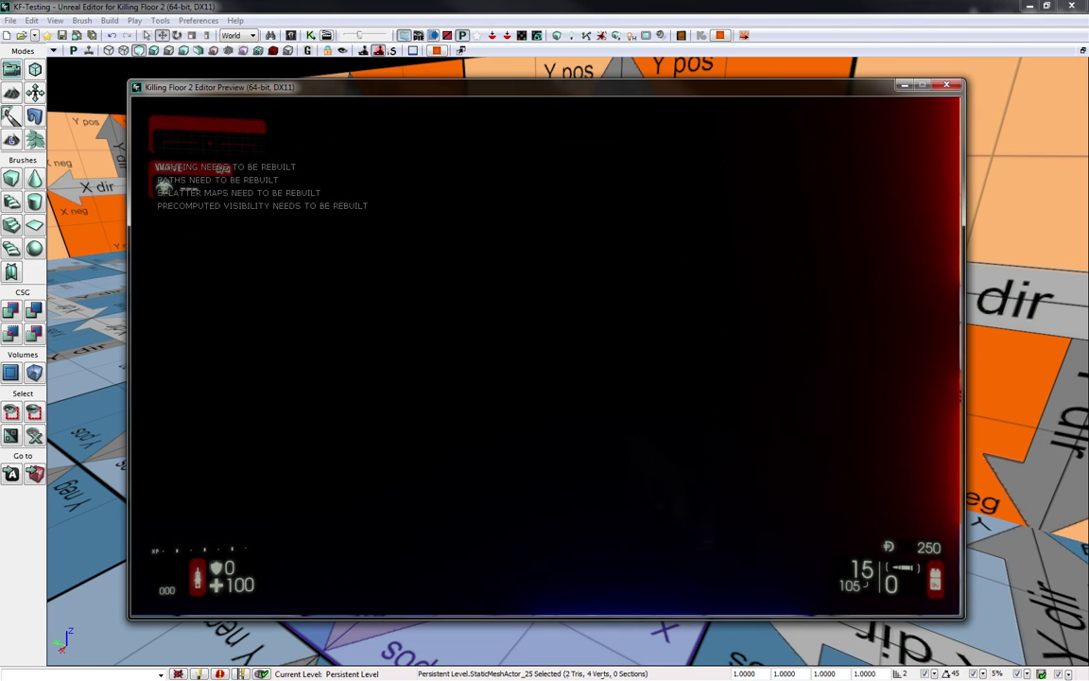
pyautogui.press('w')
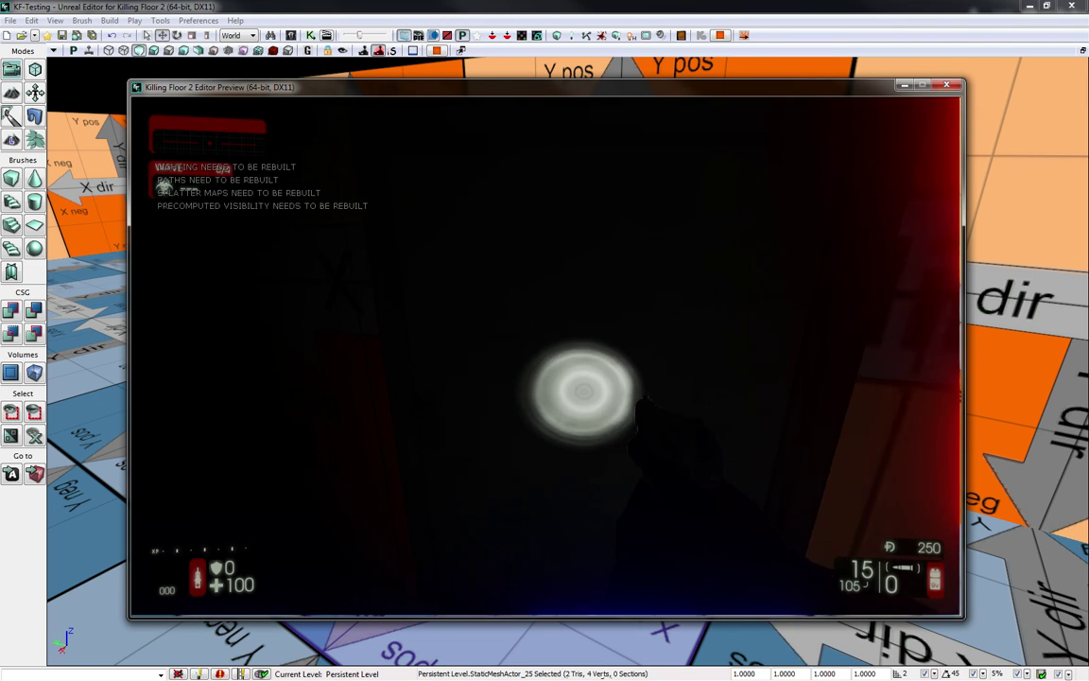
pyautogui.press('s')
pyautogui.press('w')
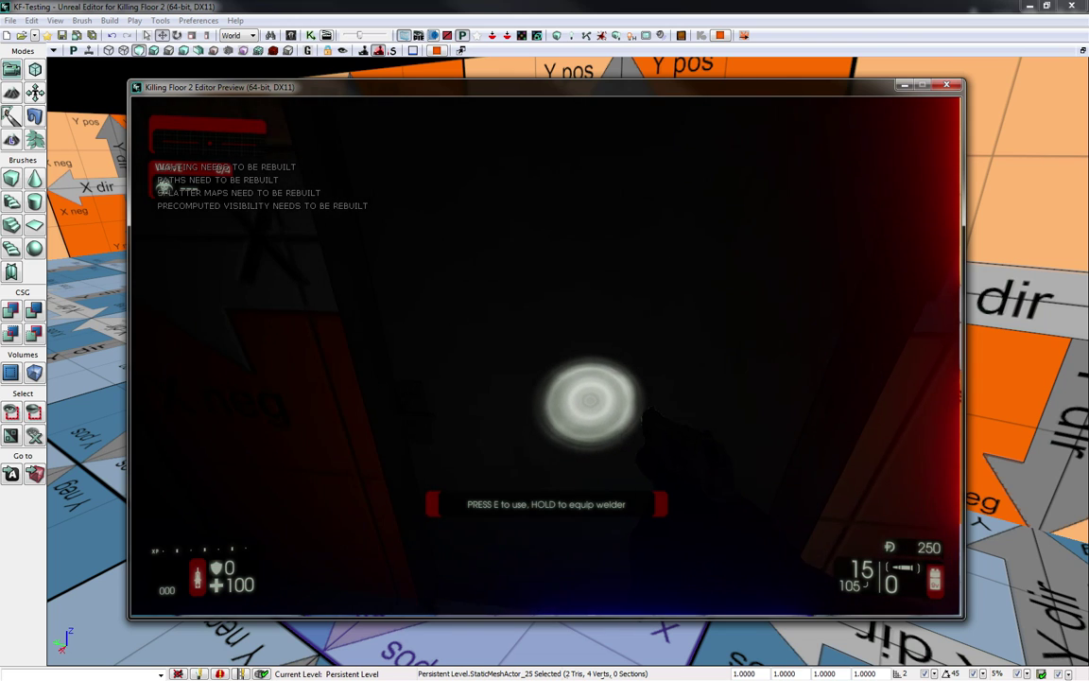
pyautogui.press('e')
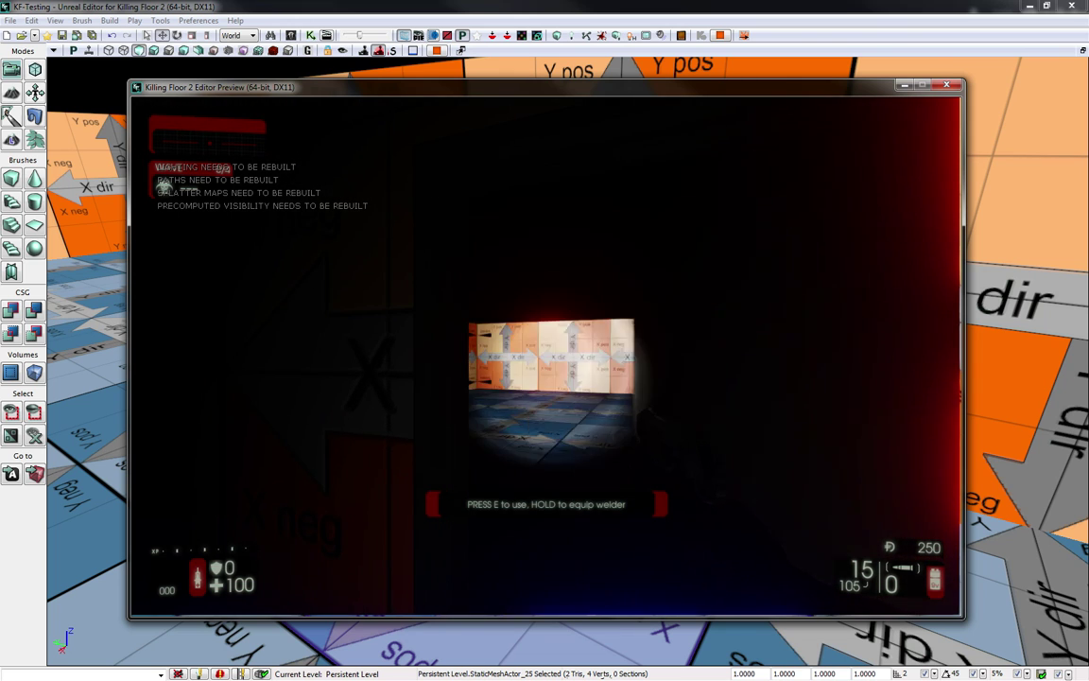
pyautogui.press('e')
pyautogui.press('e')
pyautogui.press('e')
pyautogui.press('e')
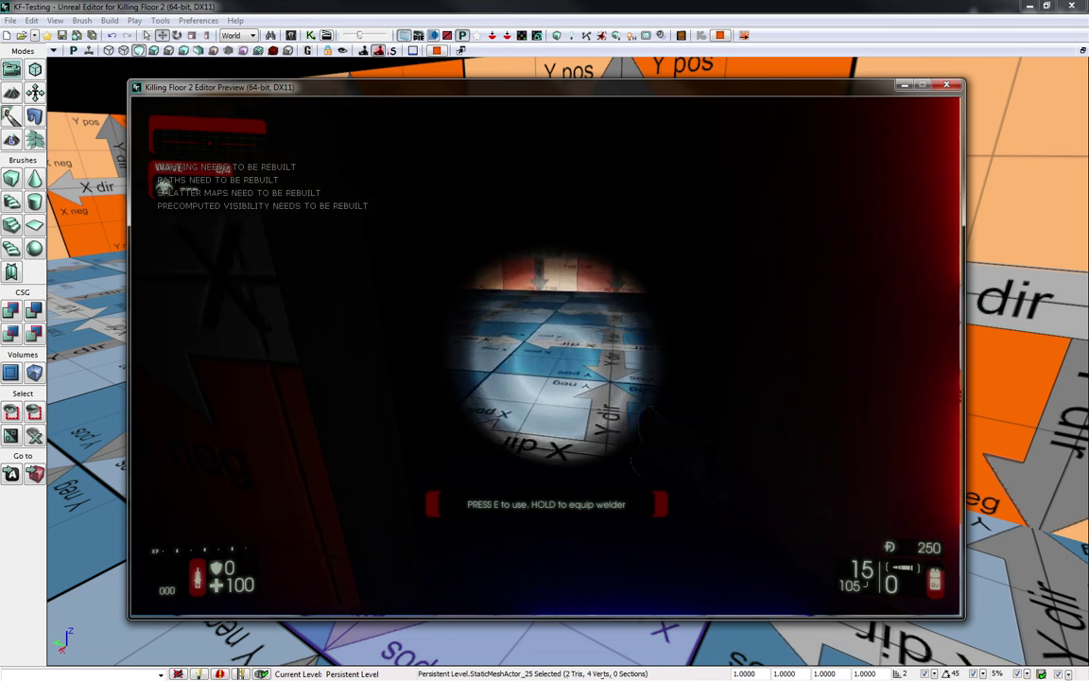
pyautogui.press('e')
# - Equip the Welder, weld the door and try unwelding it, and end the play test
pyautogui.press('4')
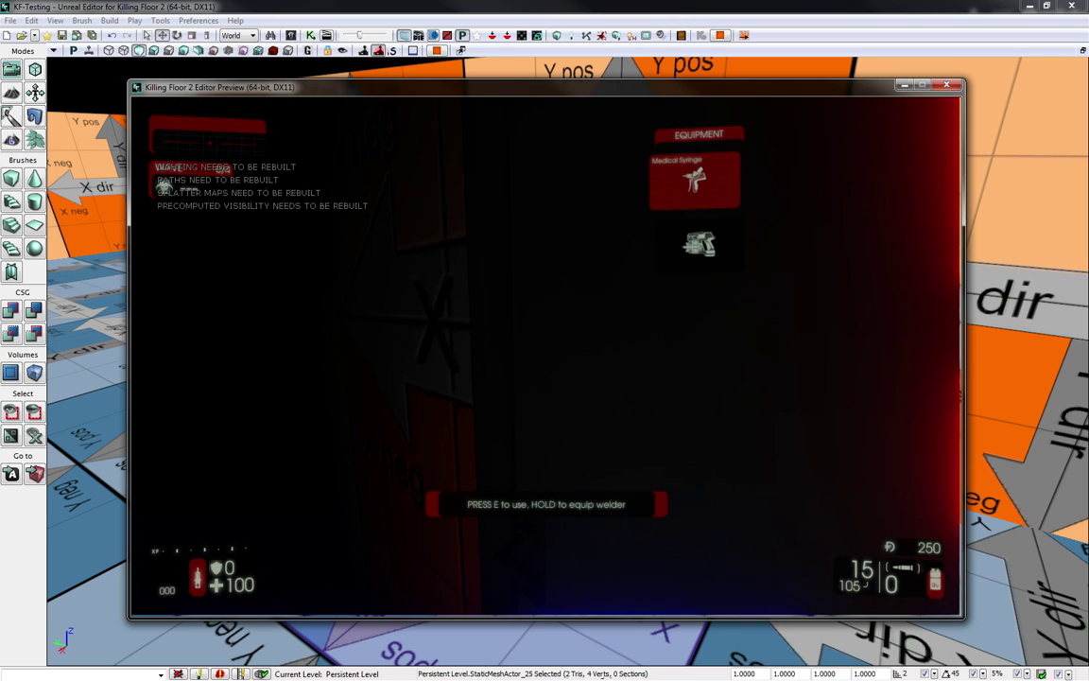
pyautogui.press('4')
pyautogui.click(545, 357)
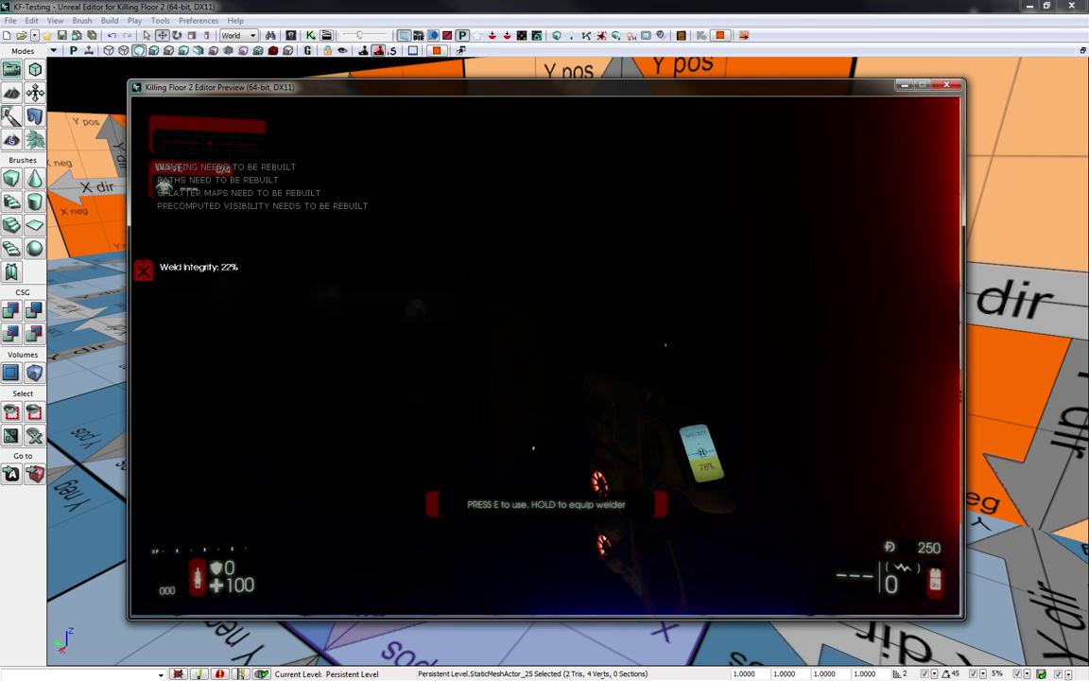
pyautogui.rightClick(546, 357)
pyautogui.press('f')
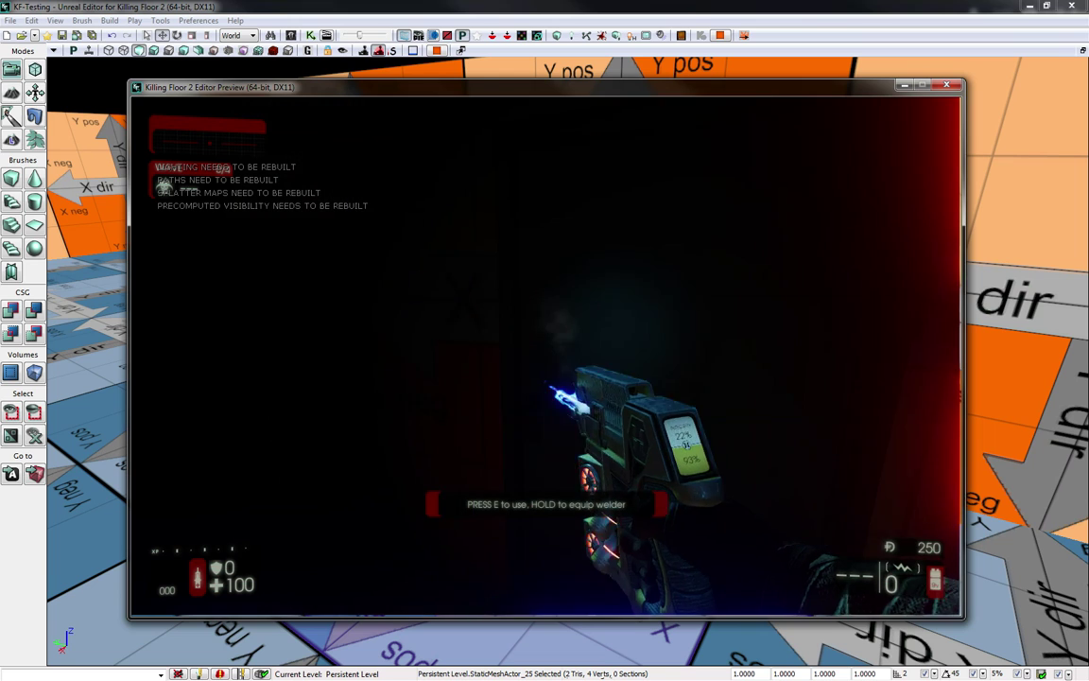
pyautogui.press('Escape')
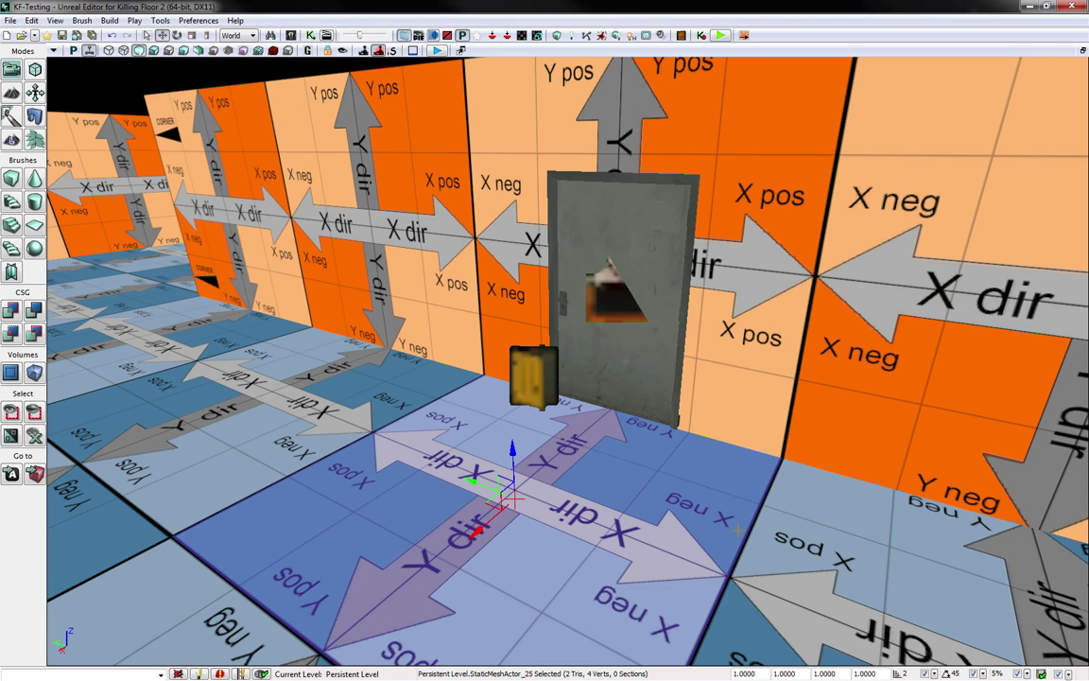
# - Open the KFDoorActor's properties and expand the Static Mesh Component settings under Center Weld Component
pyautogui.click(515, 378)
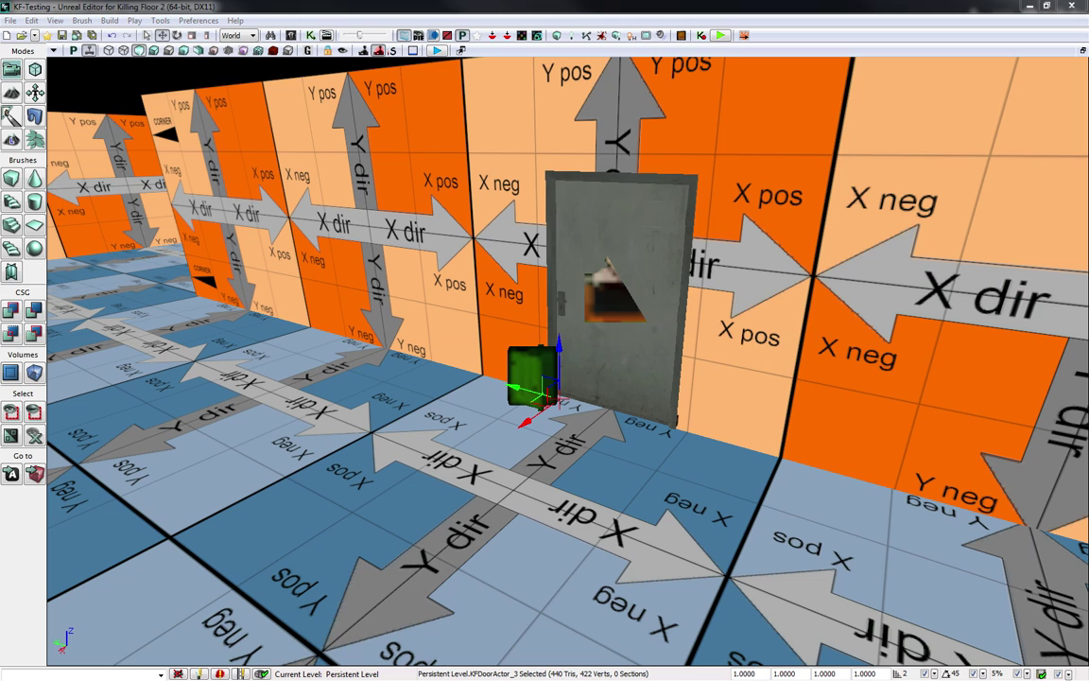
pyautogui.doubleClick(522, 374)
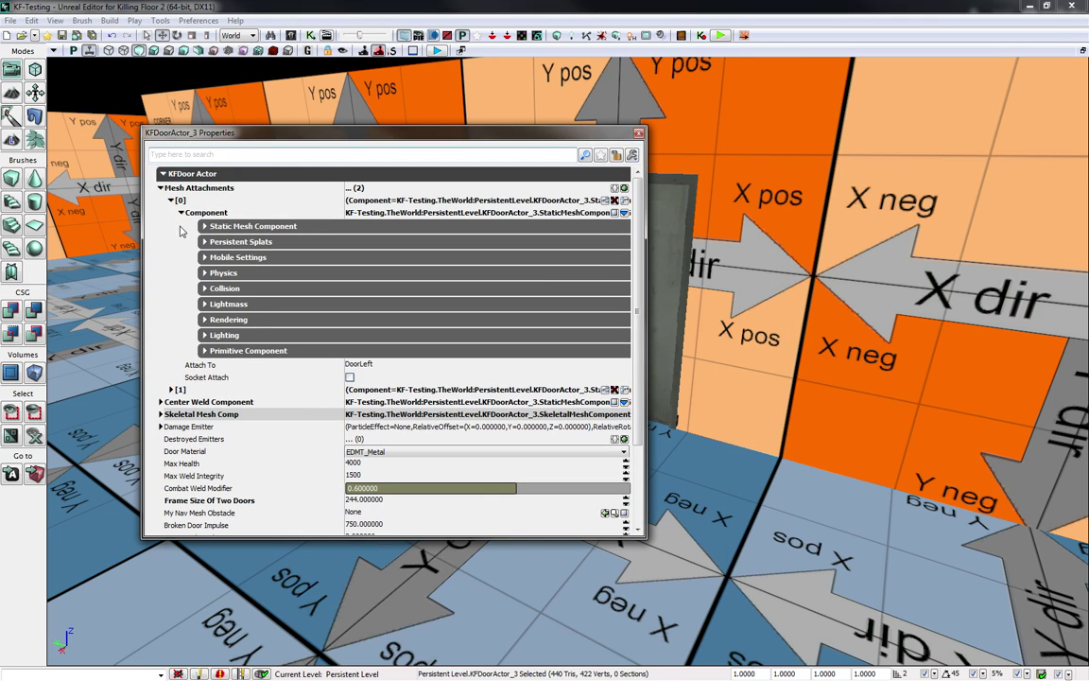
pyautogui.click(172, 202)
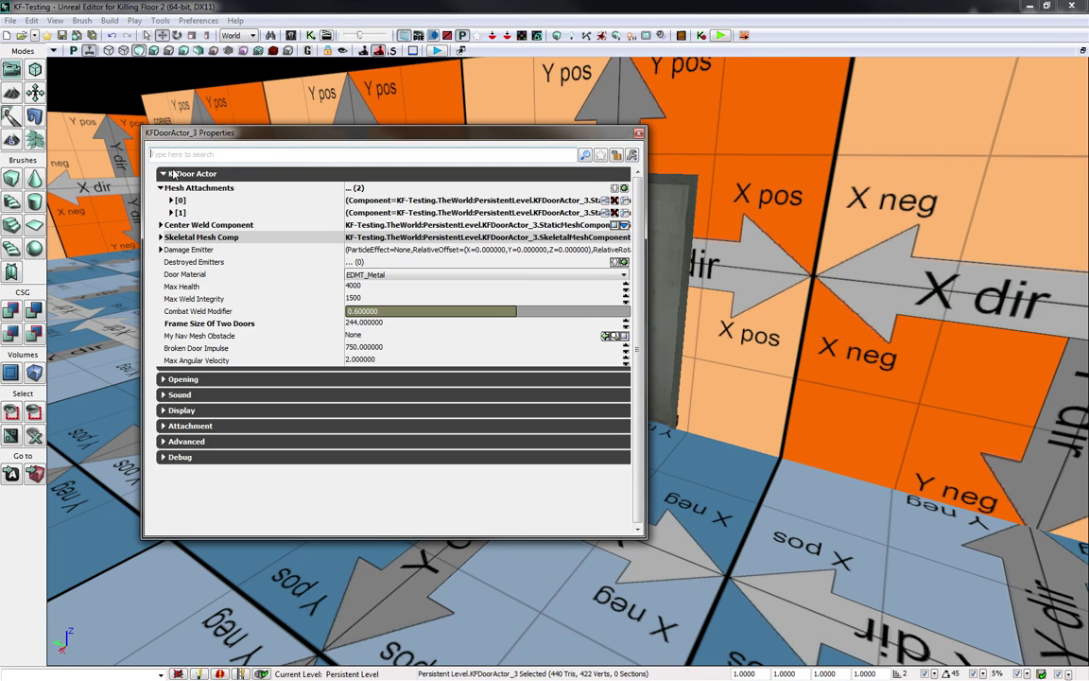
pyautogui.doubleClick(186, 228)
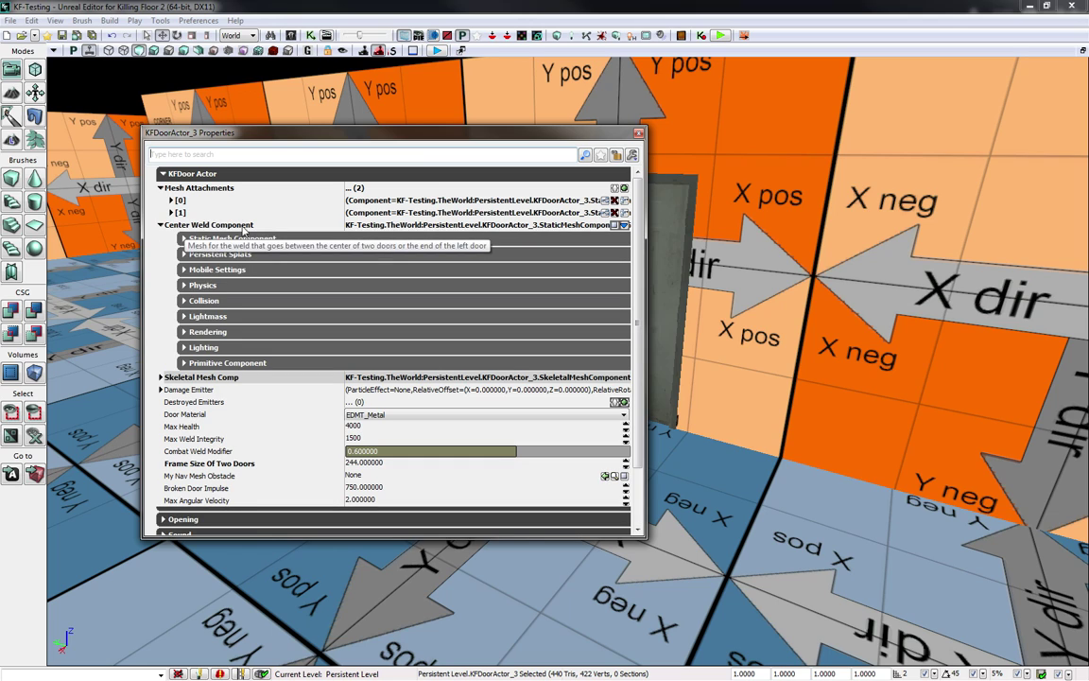
pyautogui.click(184, 239)
pyautogui.click(214, 266)
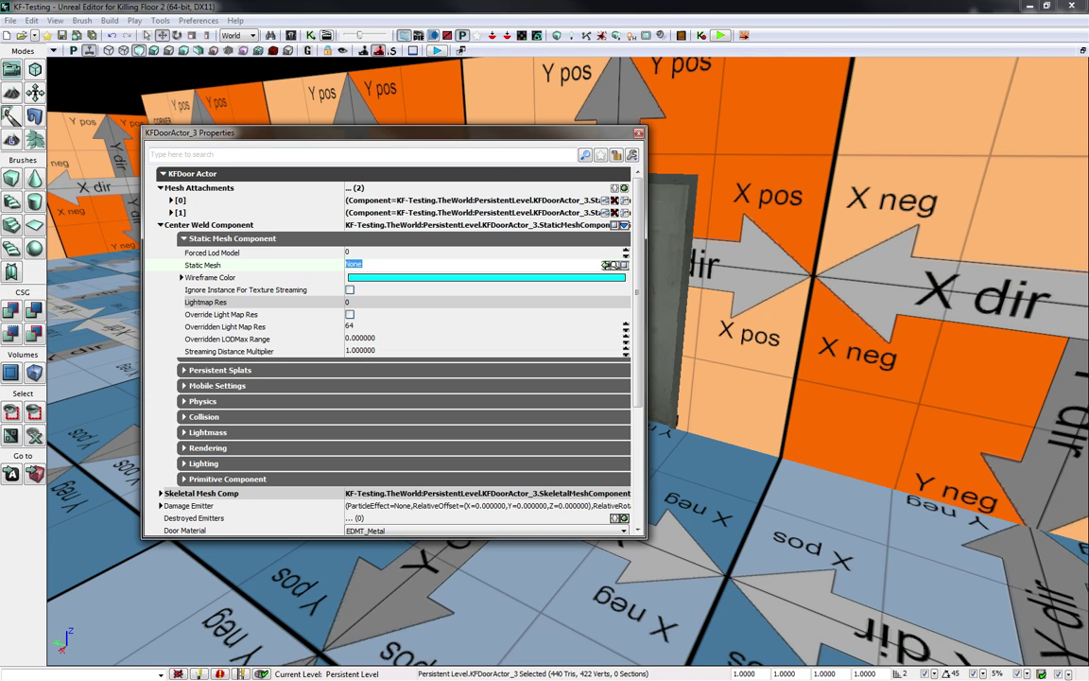
# - Assign Env_Door_Weld from the ENV_Doors_MESH package as the Center Weld Component's static mesh
pyautogui.click(616, 265)
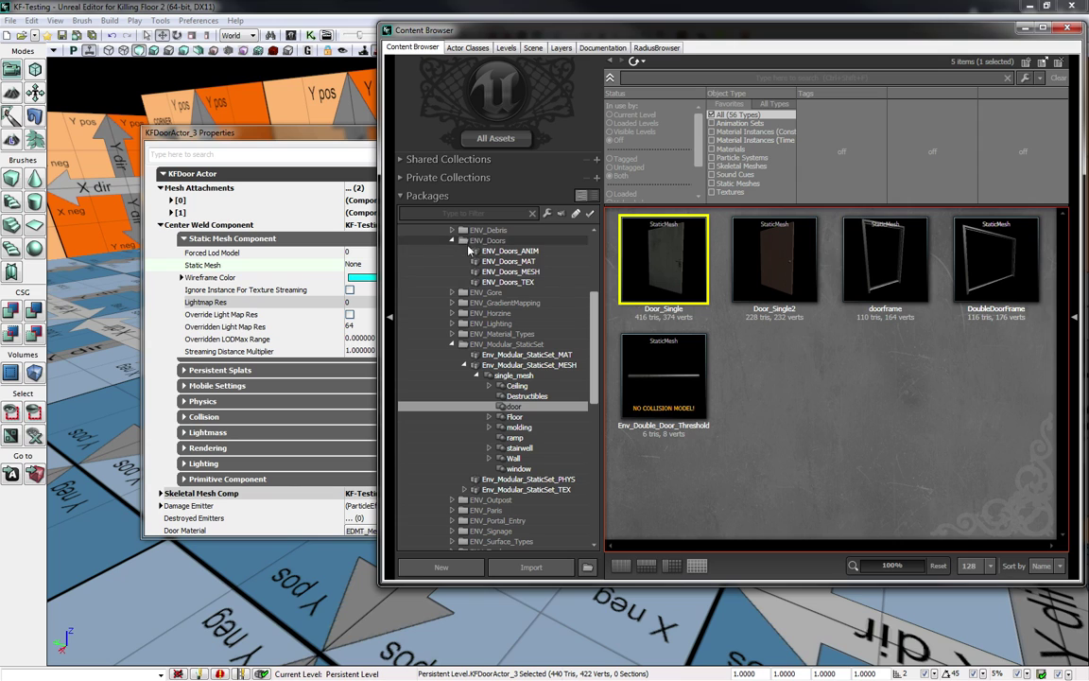
pyautogui.scroll(4, 469, 274)
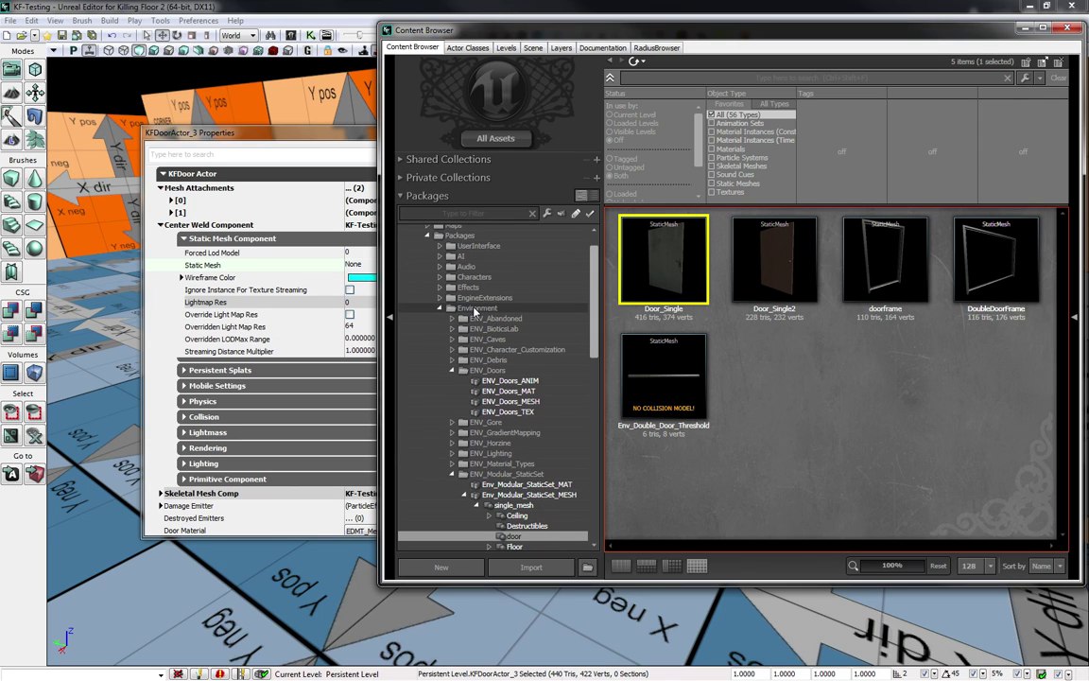
pyautogui.click(487, 370)
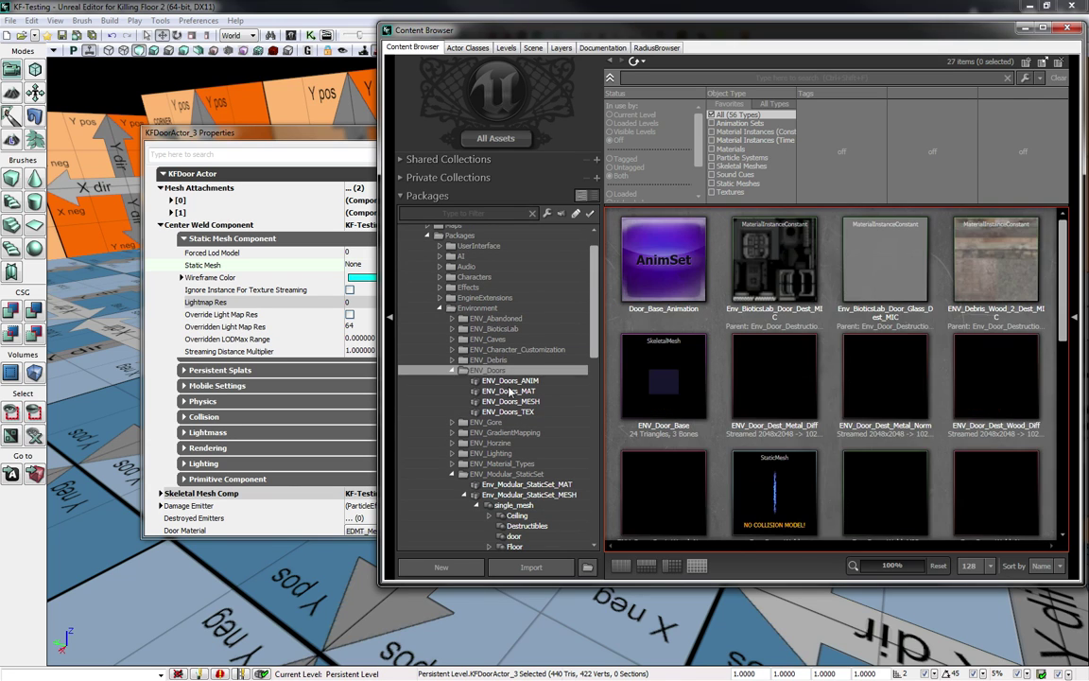
pyautogui.click(511, 401)
pyautogui.click(757, 265)
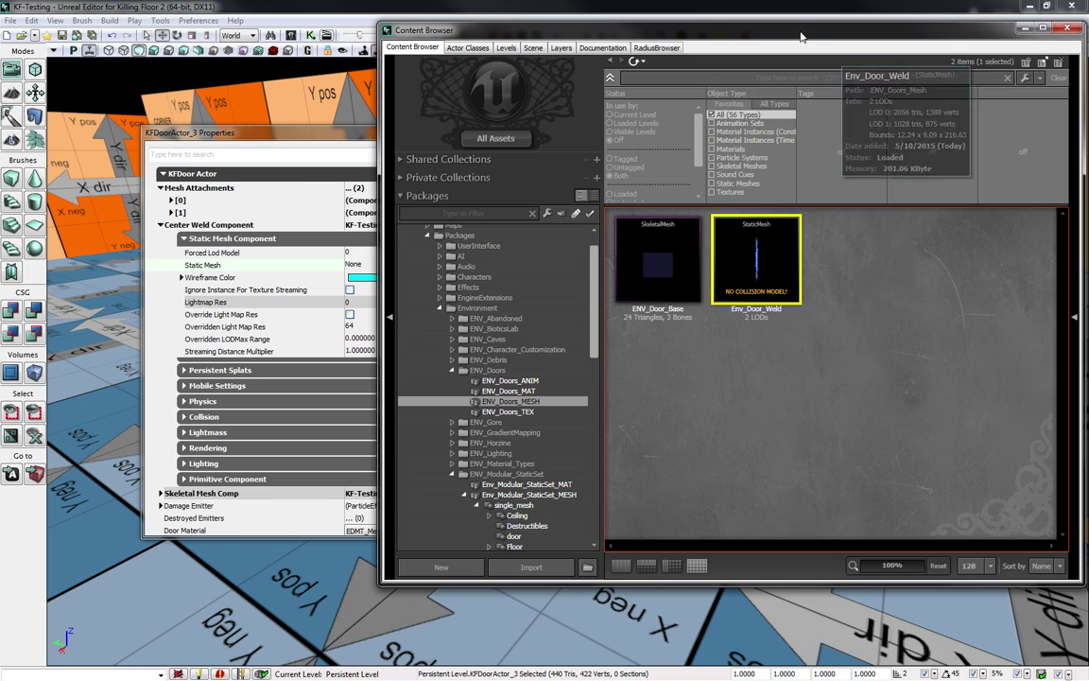
pyautogui.moveTo(801, 38); pyautogui.dragTo(927, 35)
pyautogui.click(348, 264)
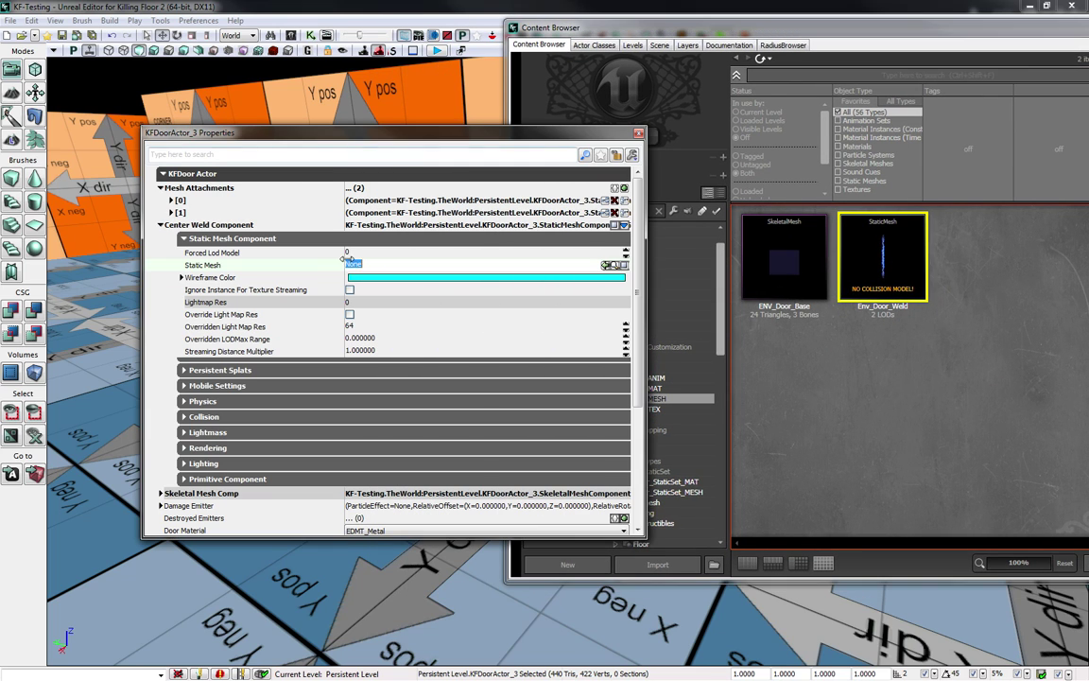
pyautogui.click(605, 264)
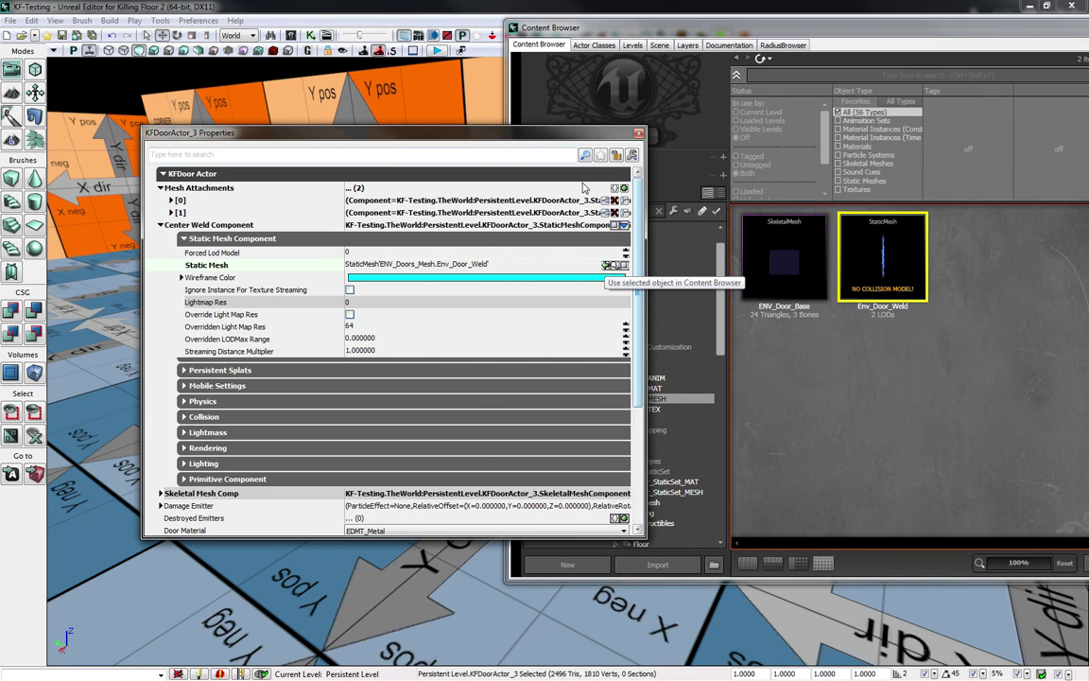
# - Clear the open windows away from the door and examine where the weld mesh sits along its edge
pyautogui.click(695, 35)
pyautogui.moveTo(695, 35); pyautogui.dragTo(1088, 71)
pyautogui.scroll(2, 695, 285)
pyautogui.scroll(3, 698, 287)
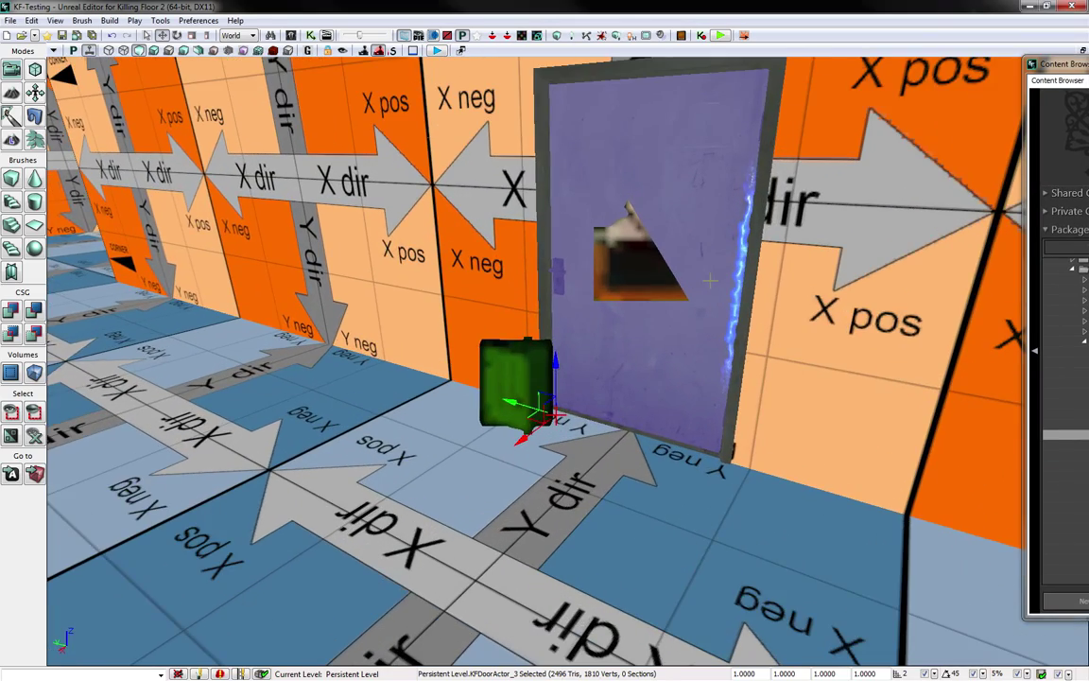
pyautogui.moveTo(698, 287); pyautogui.dragTo(756, 283, button='right')
pyautogui.scroll(5, 710, 280)
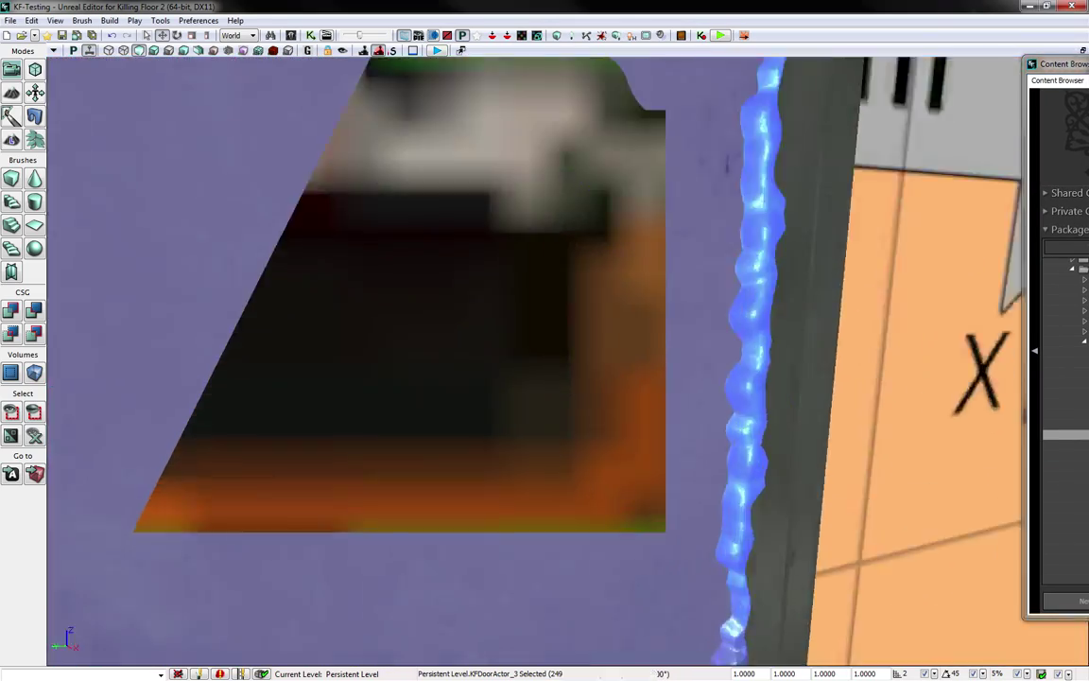
pyautogui.scroll(-4, 710, 280)
pyautogui.moveTo(644, 262); pyautogui.dragTo(713, 362, button='right')
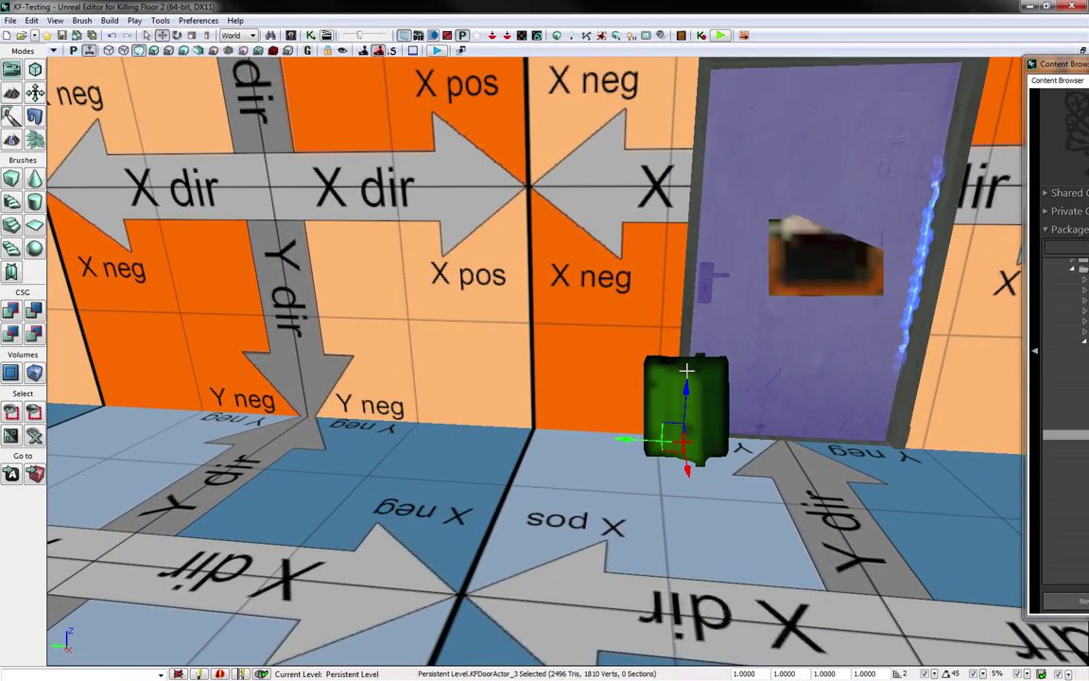
# - Set the Center Weld Component's Y translation to 128 in the door actor's Primitive Component settings and close the properties
pyautogui.doubleClick(664, 433)
pyautogui.click(194, 268)
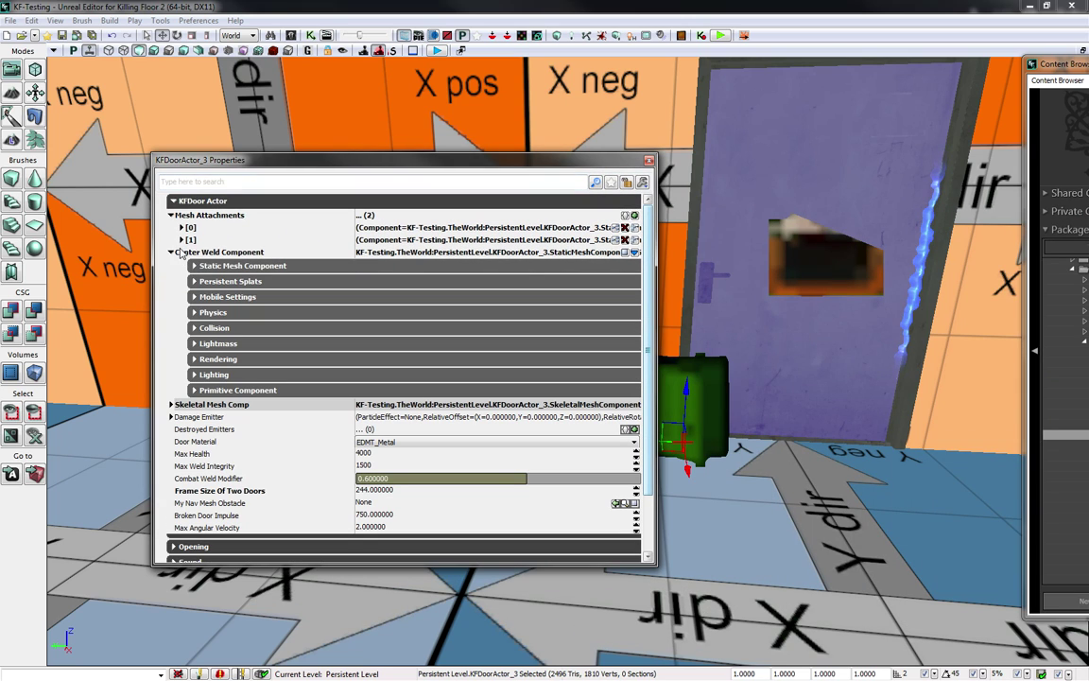
pyautogui.click(240, 391)
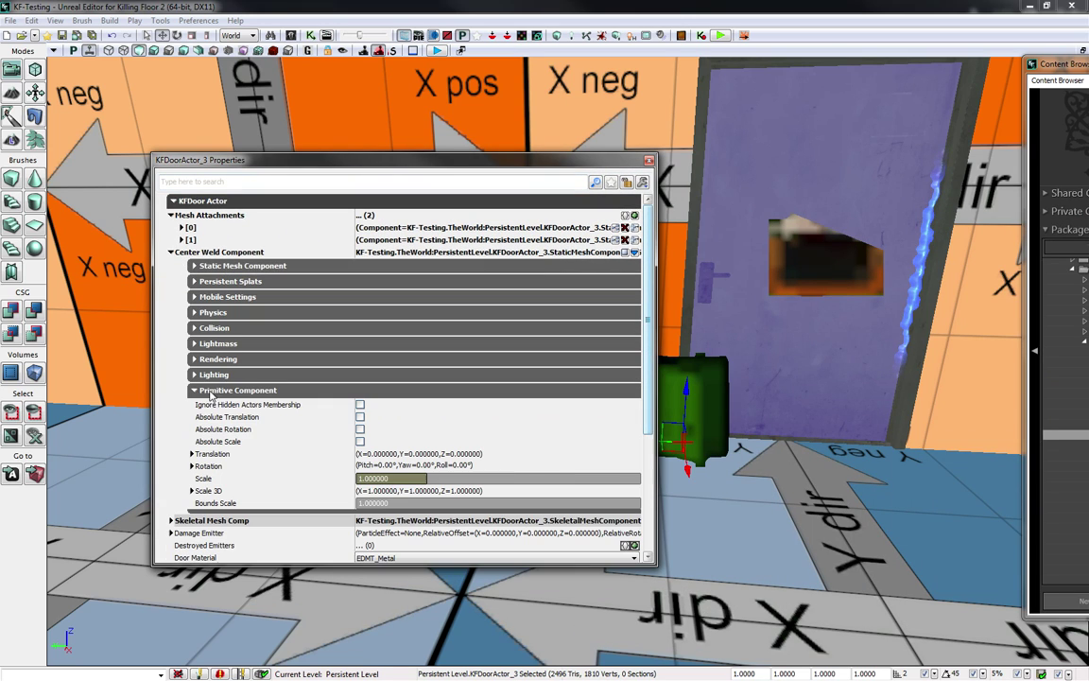
pyautogui.click(192, 454)
pyautogui.click(362, 478)
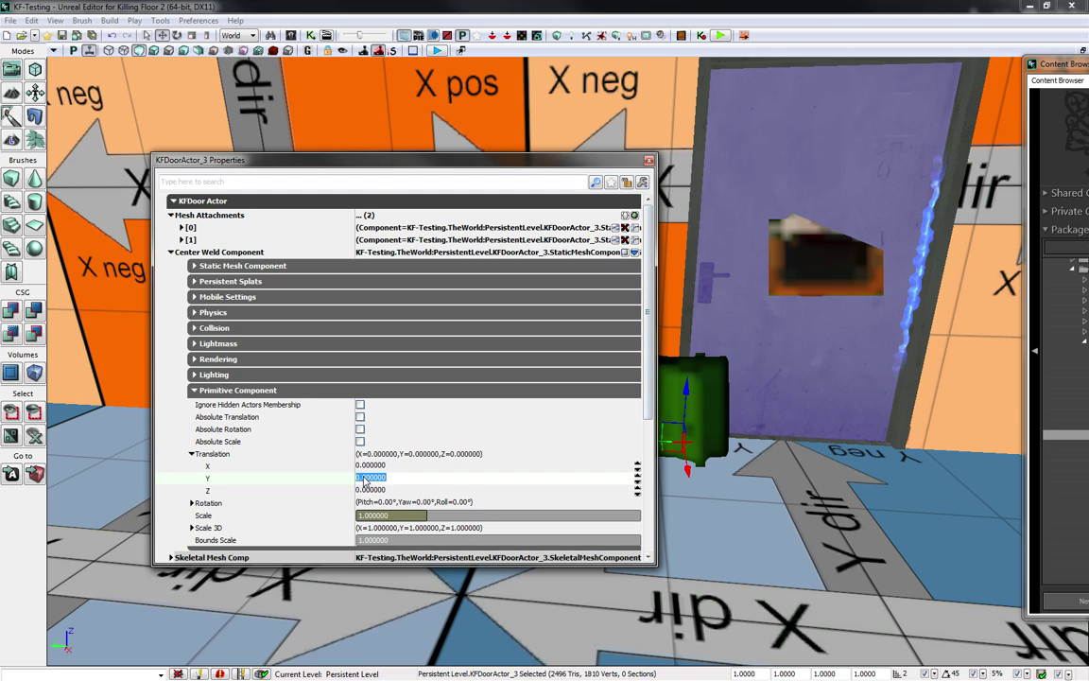
pyautogui.scroll(-5, 376, 396)
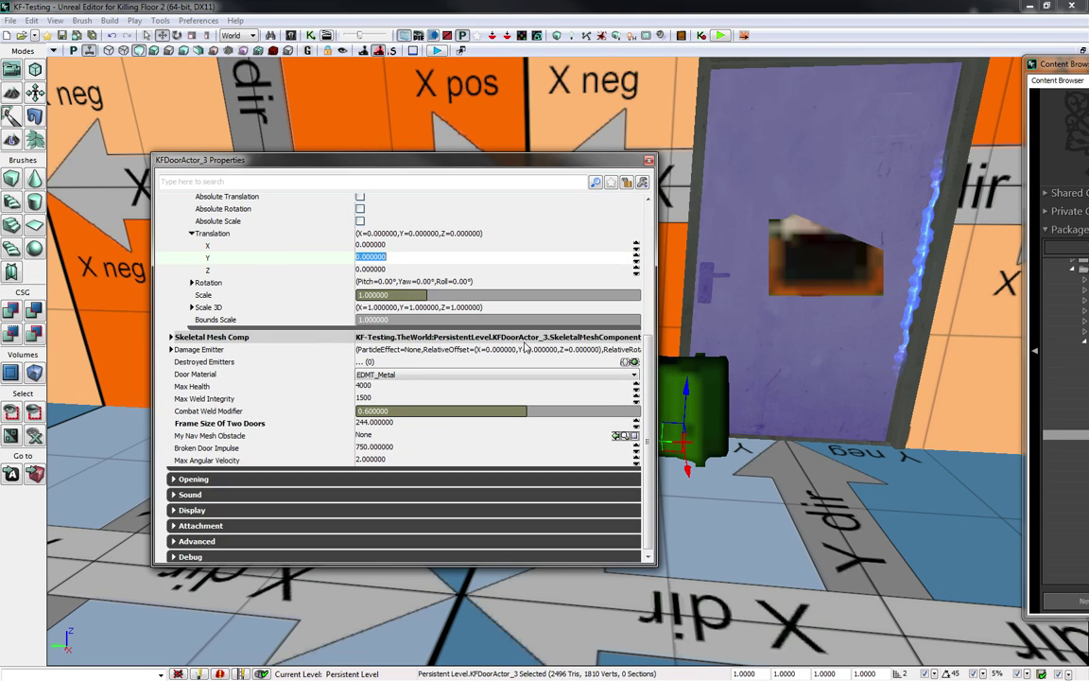
pyautogui.scroll(1, 444, 350)
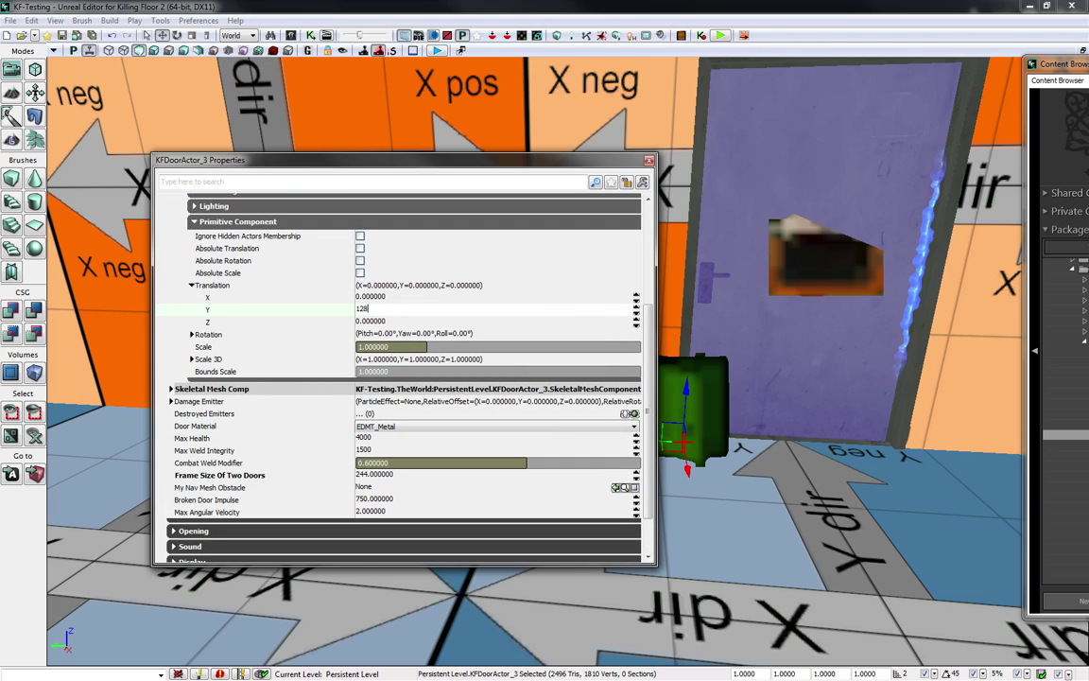
pyautogui.press('Return')
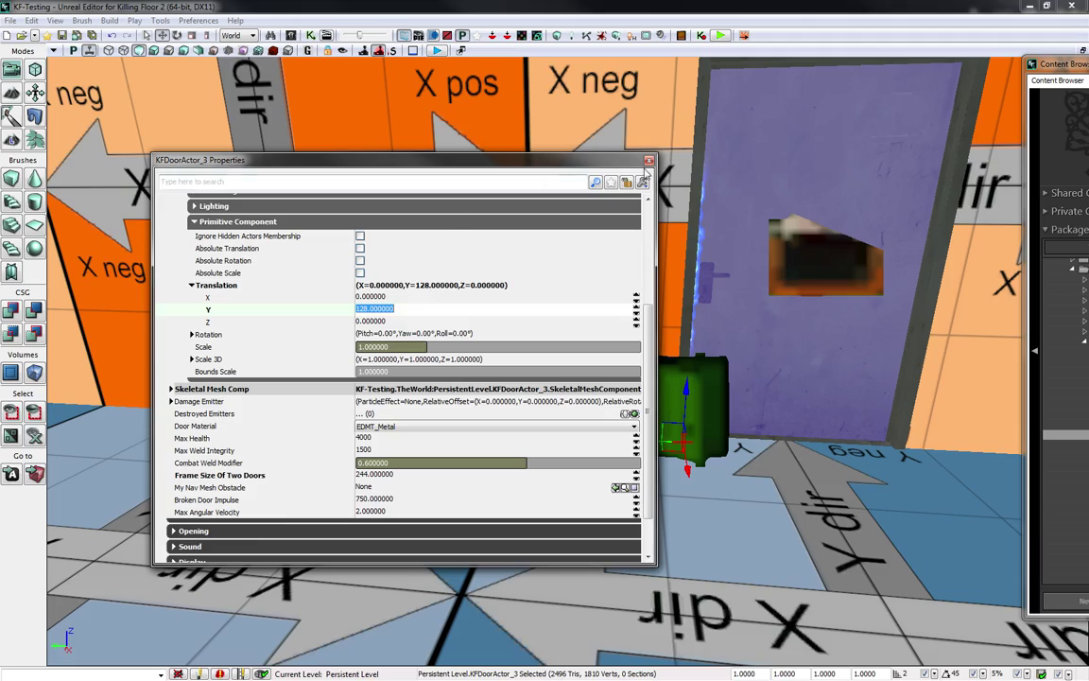
pyautogui.click(648, 161)
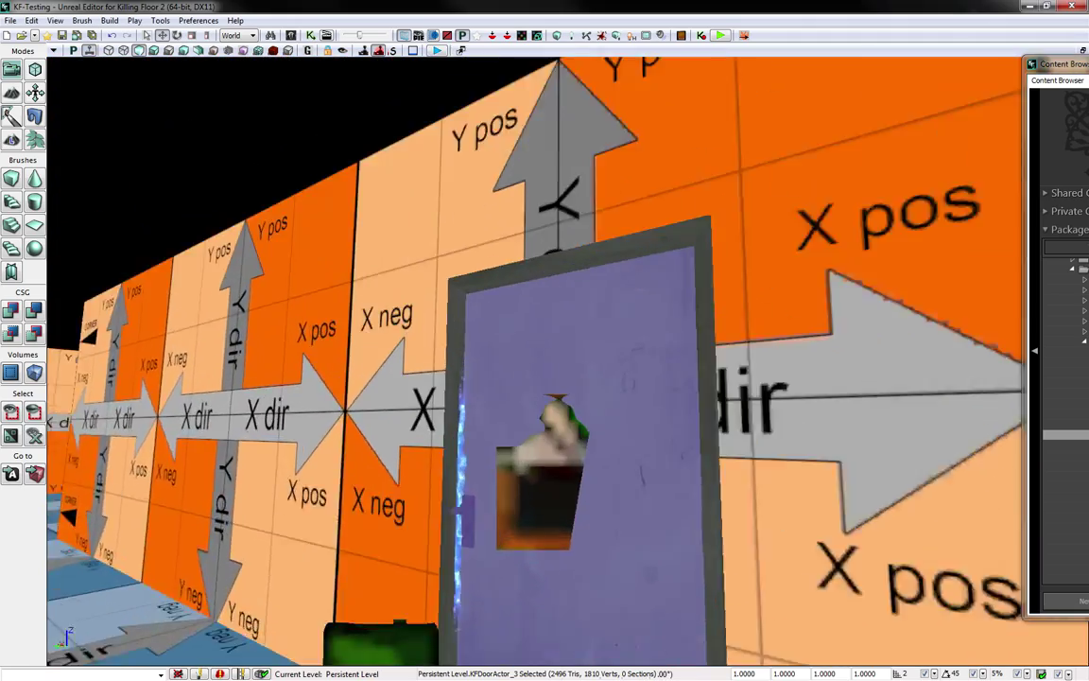
# - Play test from the floor in front of the door, using the flashlight and opening and closing the door
pyautogui.moveTo(567, 359); pyautogui.dragTo(549, 421, button='right')
pyautogui.rightClick(578, 518)
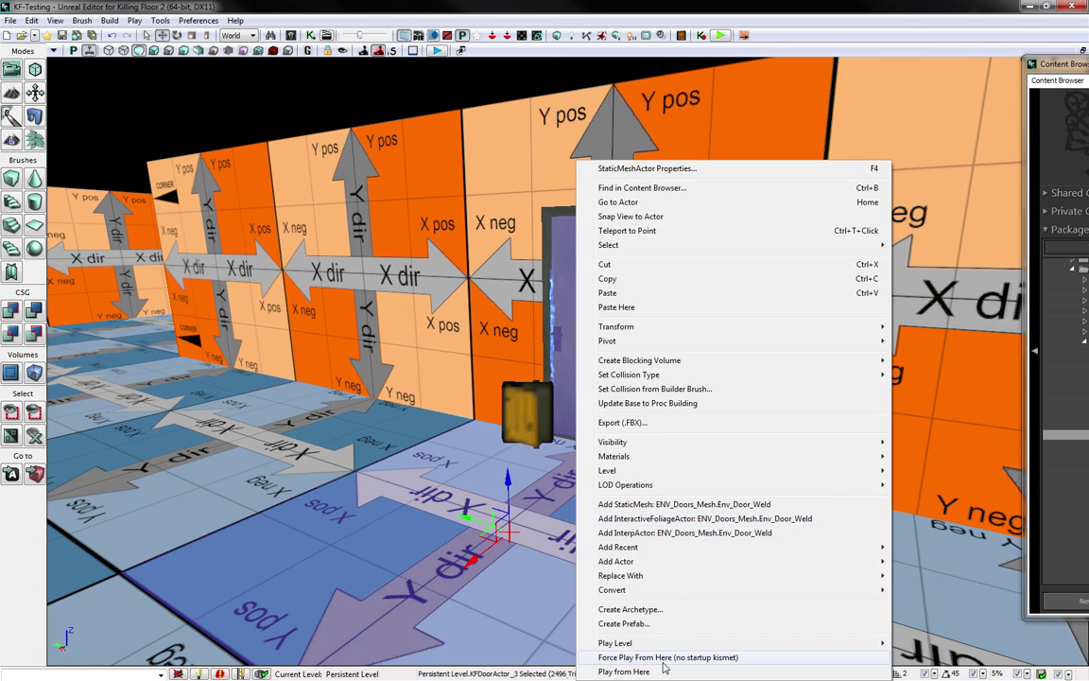
pyautogui.click(624, 671)
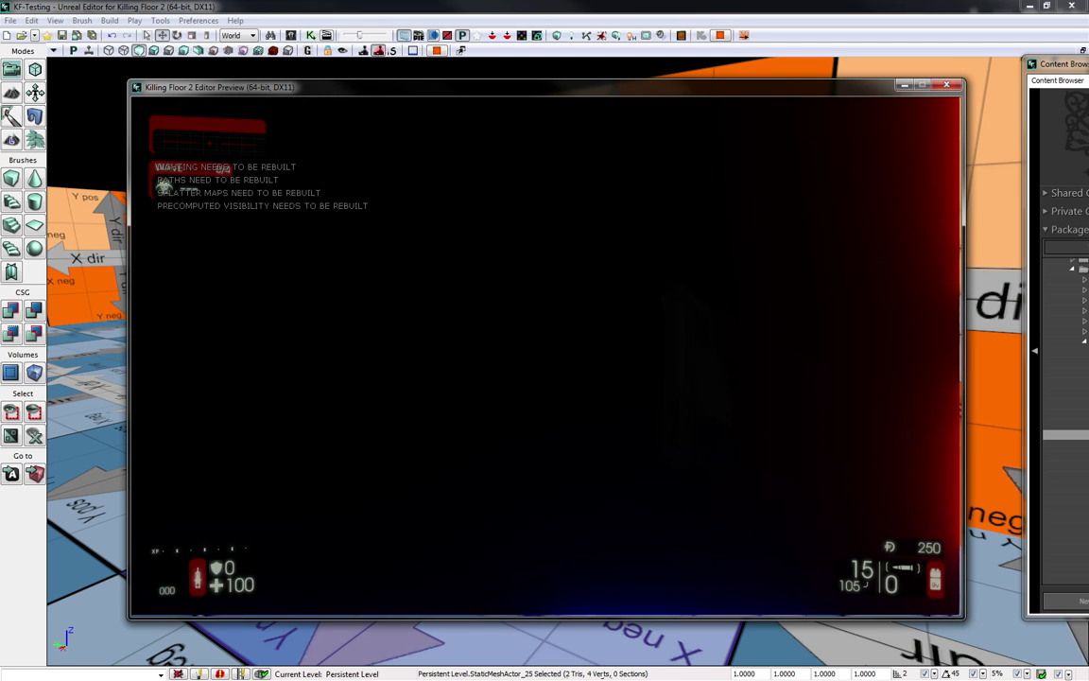
pyautogui.press('f')
pyautogui.press('w')
pyautogui.press('e')
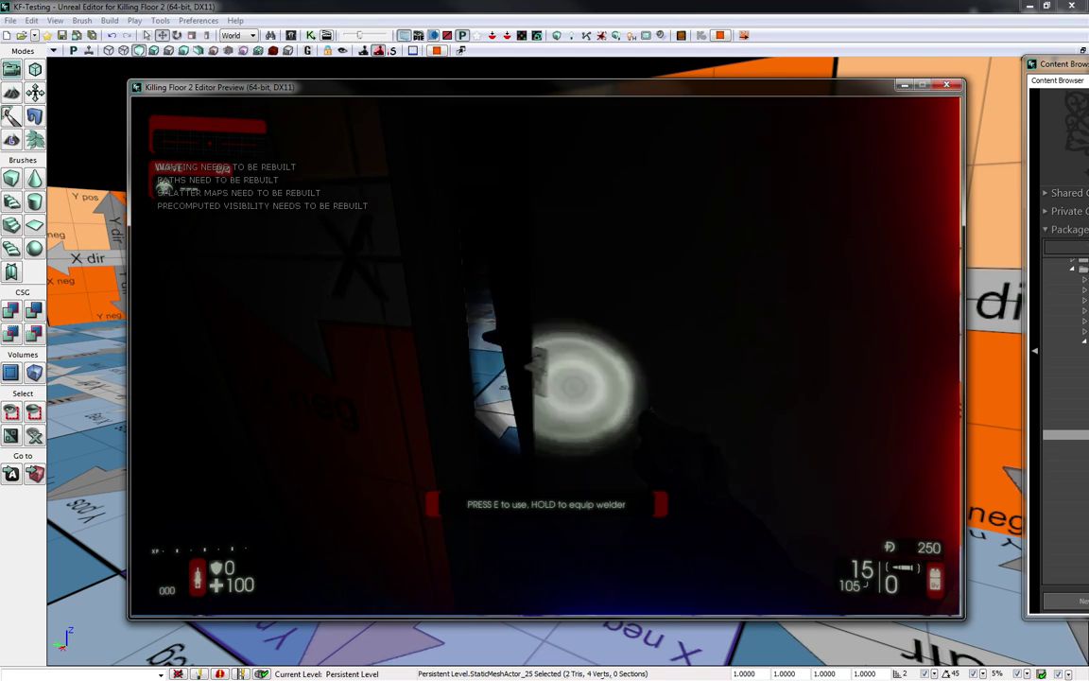
pyautogui.press('e')
# - Equip the Welder, weld the door shut to check the weld mesh, and end the play test
pyautogui.press('4')
pyautogui.press('4')
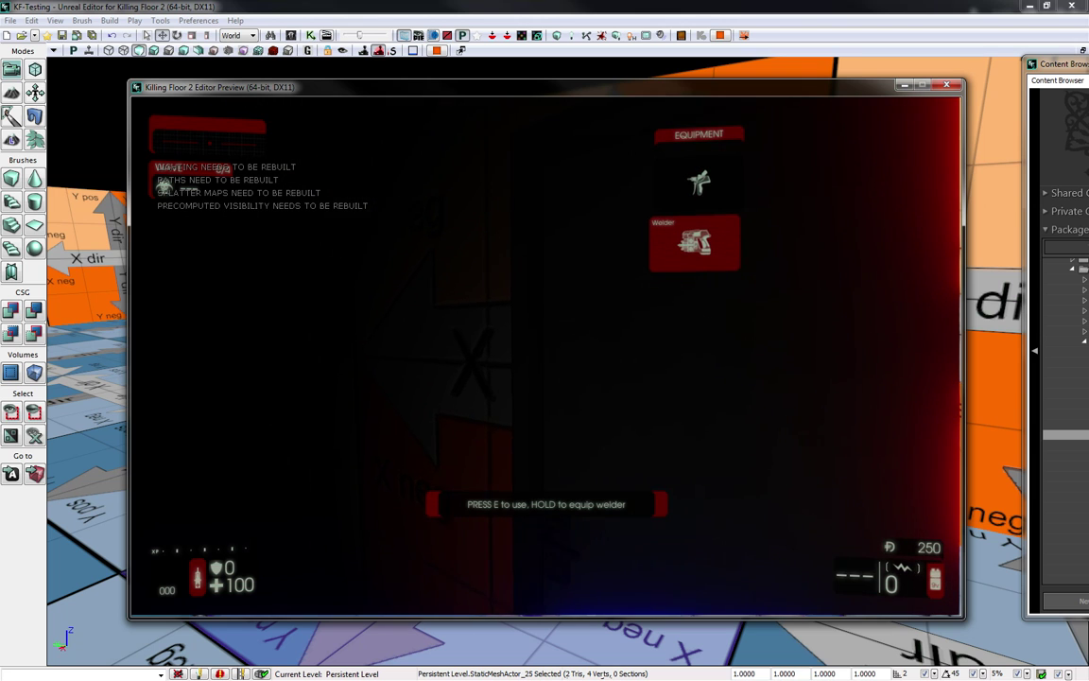
pyautogui.click(545, 356)
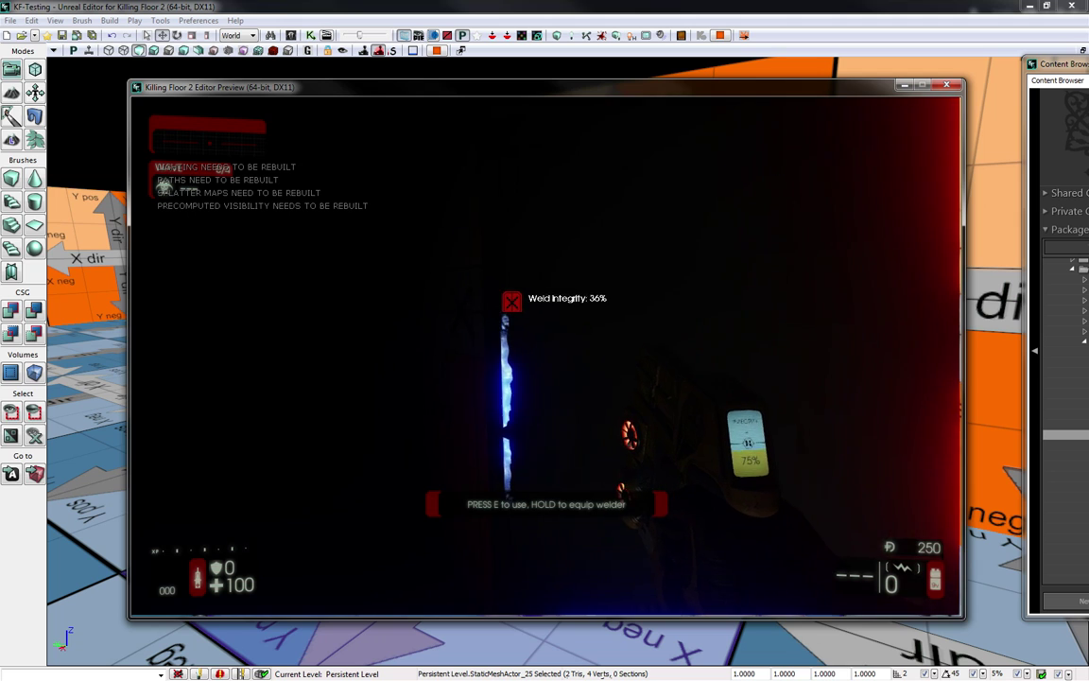
pyautogui.press('Escape')
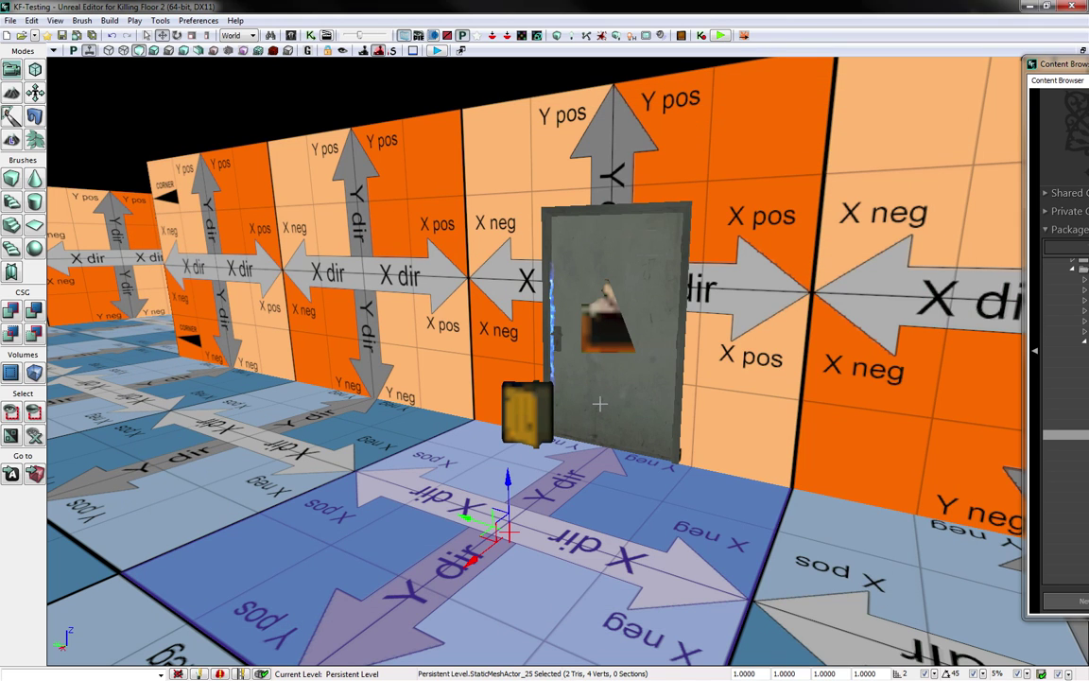
# - Reopen the KFDoorActor's properties, collapse Center Weld Component and expand the Sound settings
pyautogui.click(530, 399)
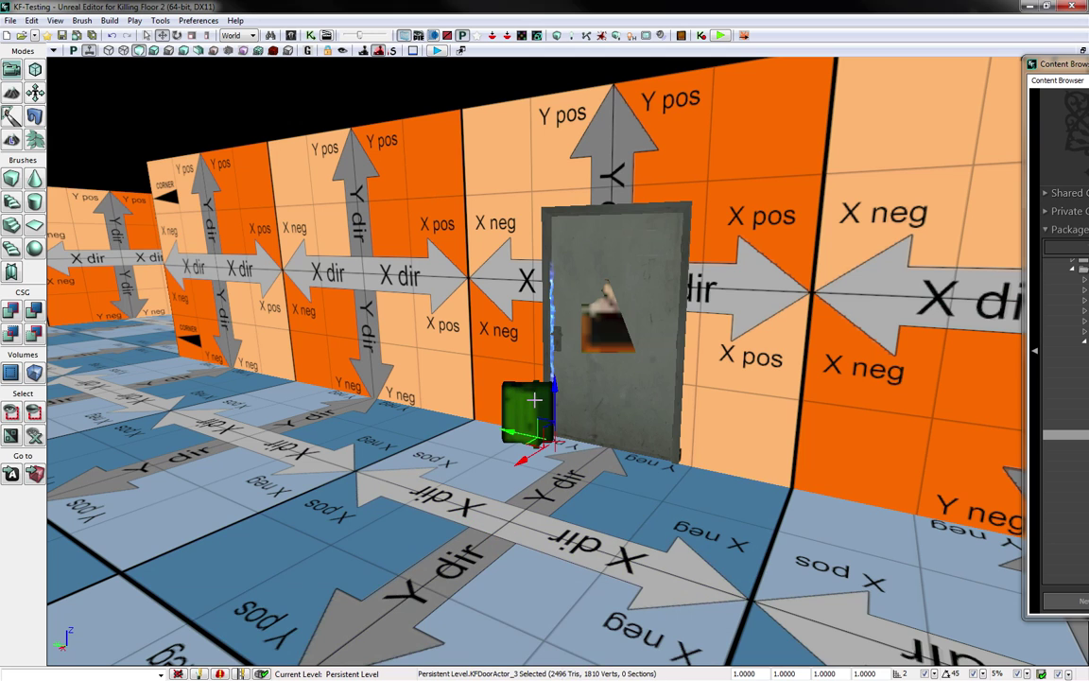
pyautogui.press('F4')
pyautogui.moveTo(578, 184); pyautogui.dragTo(243, 157)
pyautogui.click(120, 242)
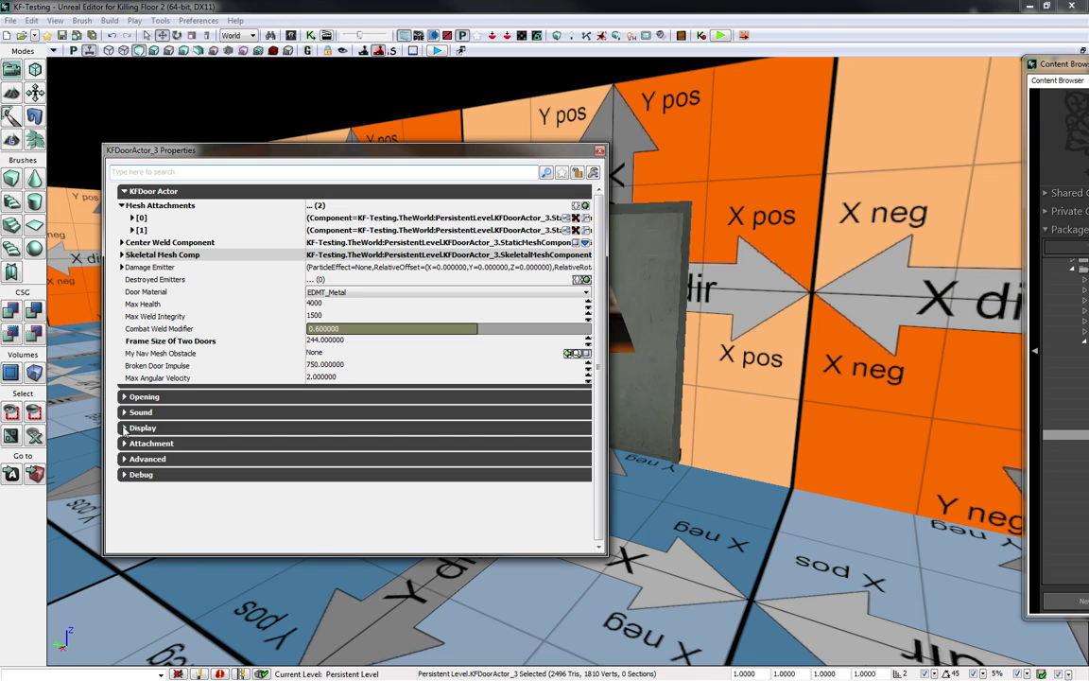
pyautogui.click(124, 414)
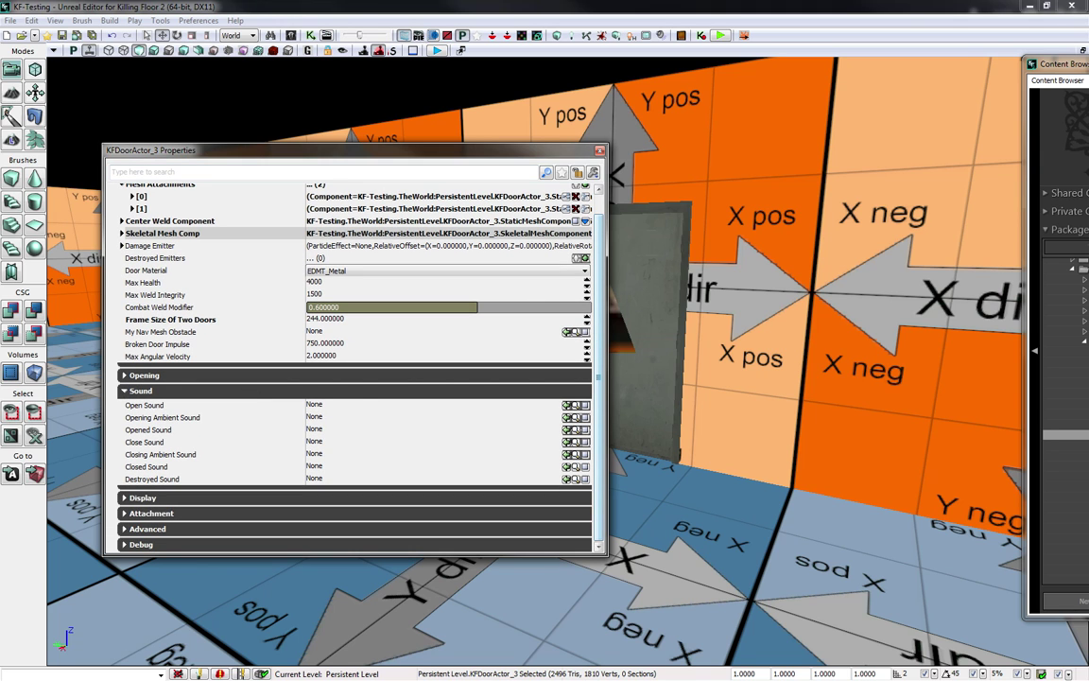
# - Assign the AkEvent Play_Door_LargeMetal_Lever_Open from the WW_ENV_BurningParis audio package as the door's Open Sound
pyautogui.moveTo(1088, 64); pyautogui.dragTo(601, 58)
pyautogui.click(516, 332)
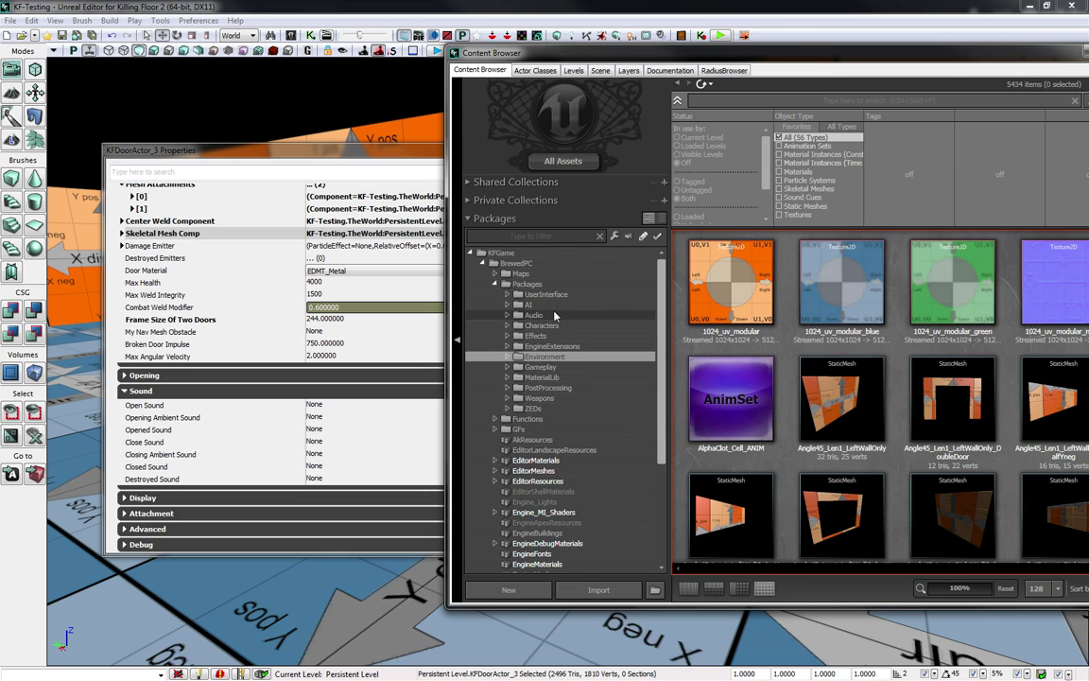
pyautogui.click(507, 315)
pyautogui.click(520, 324)
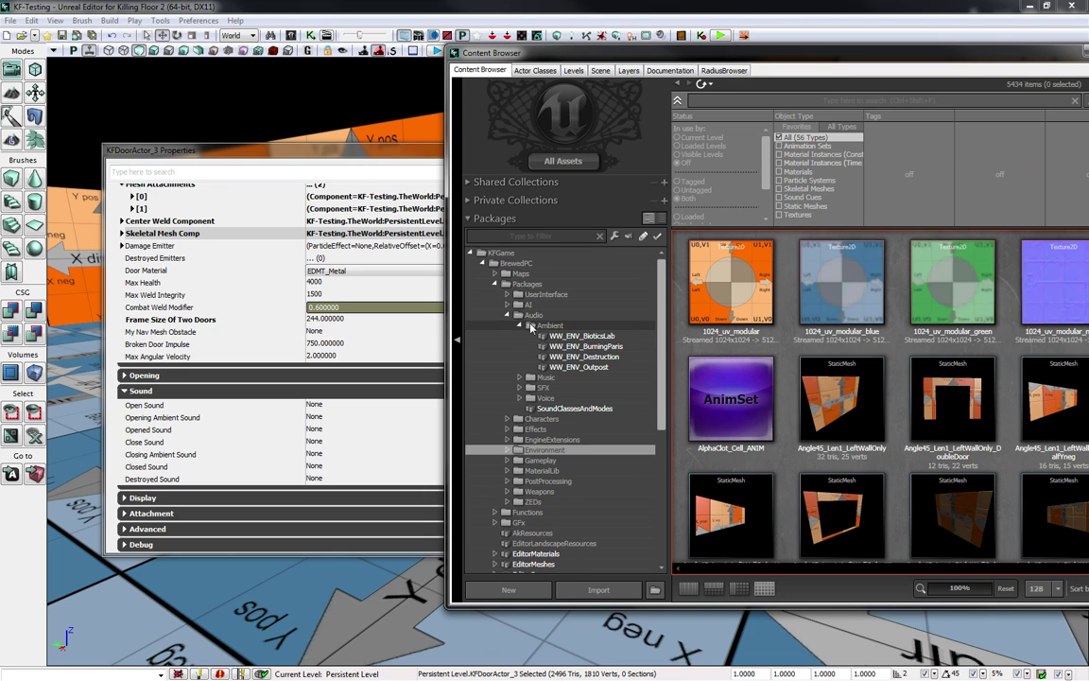
pyautogui.click(552, 347)
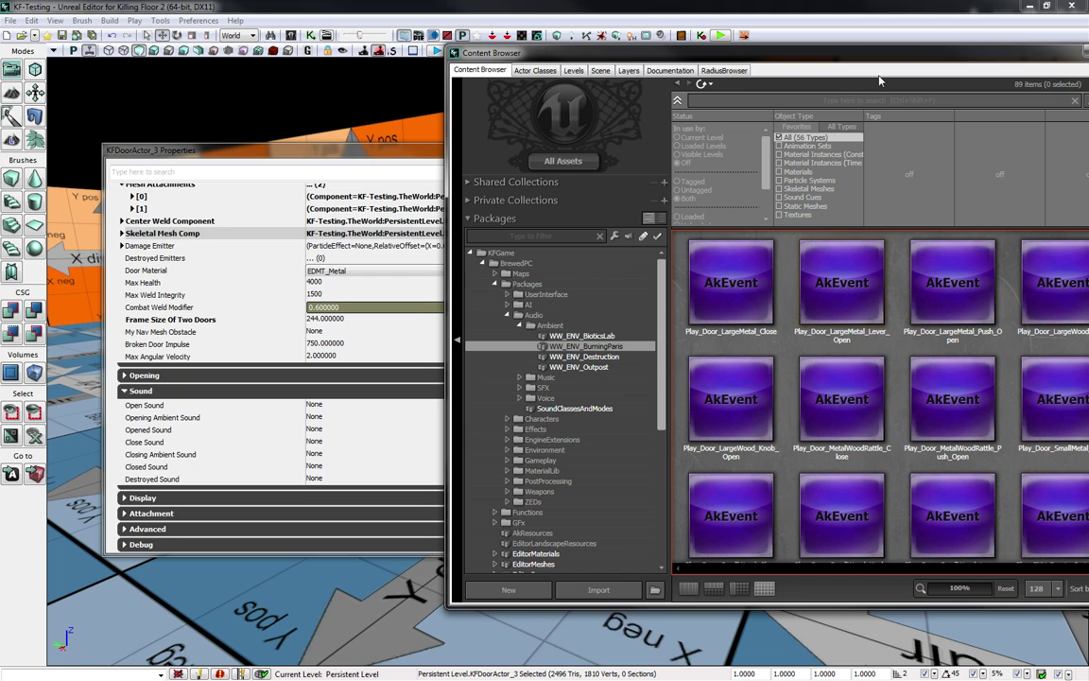
pyautogui.click(841, 284)
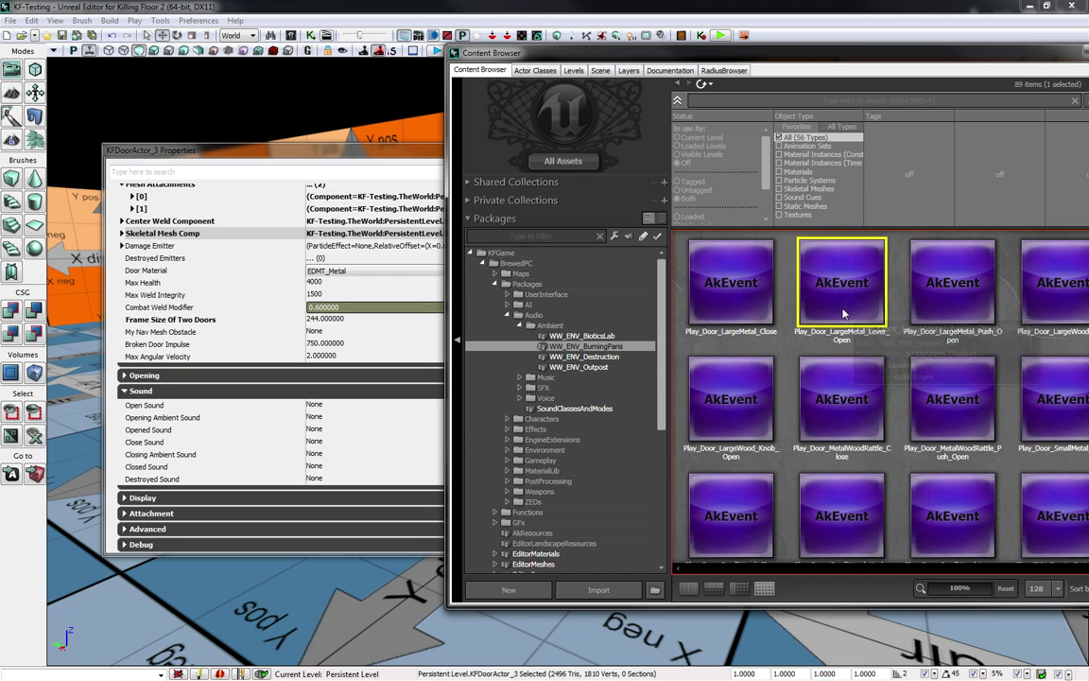
pyautogui.click(372, 406)
pyautogui.click(568, 406)
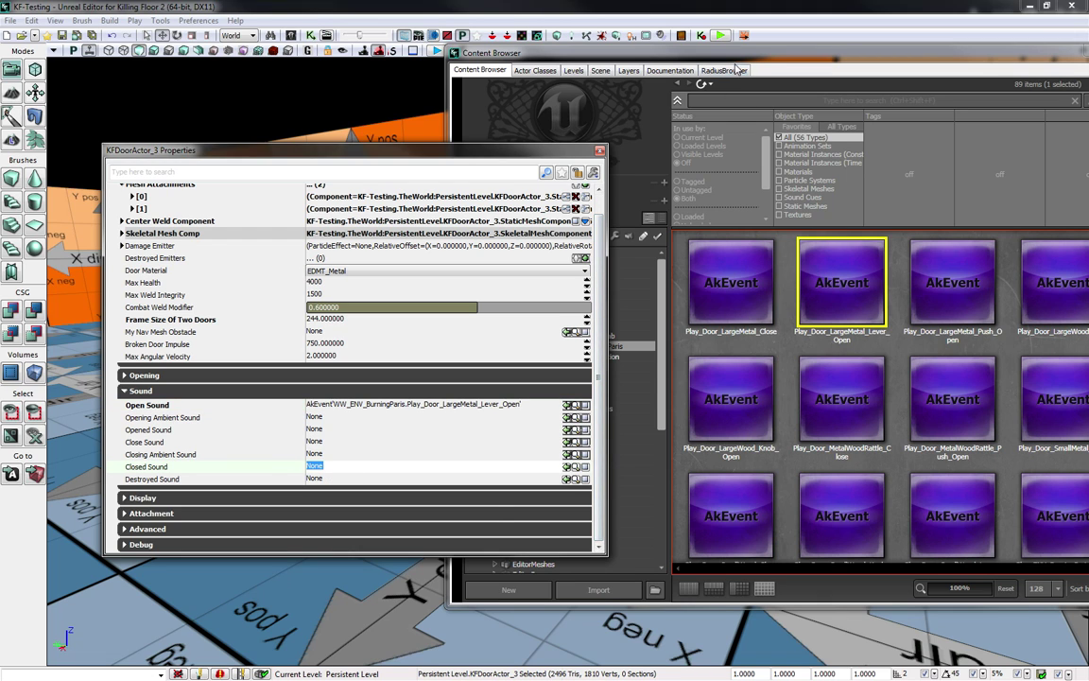
# - Assign the AkEvent Play_Door_LargeMetal_Close from WW_ENV_BurningParis as the door's Closed Sound
pyautogui.click(665, 59)
pyautogui.click(734, 298)
pyautogui.click(332, 469)
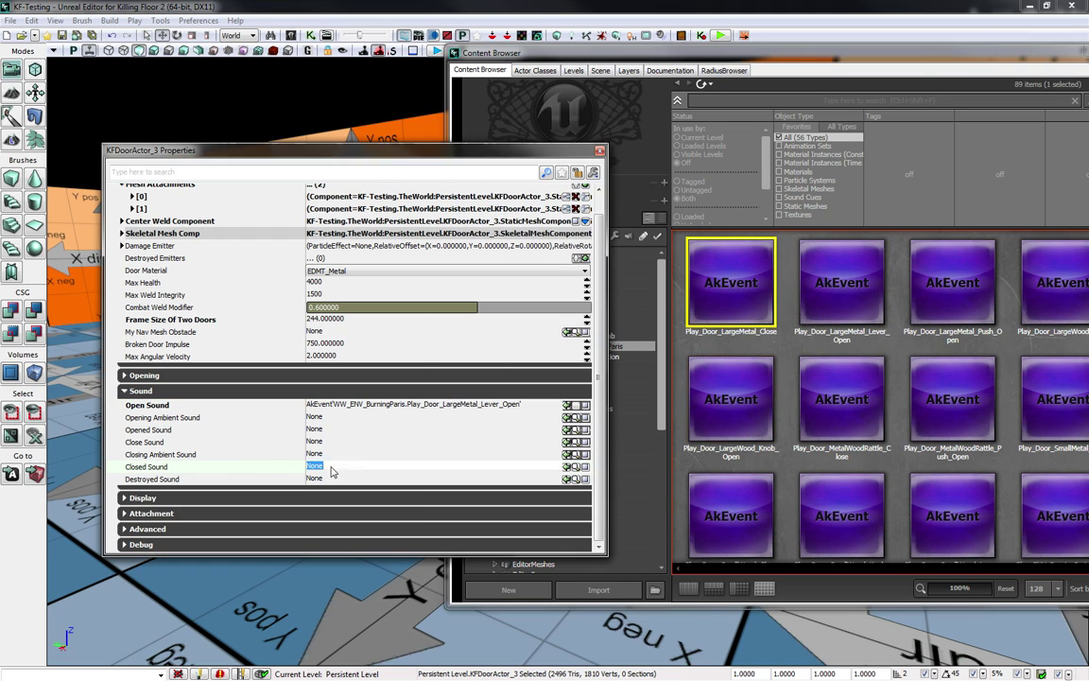
pyautogui.click(569, 467)
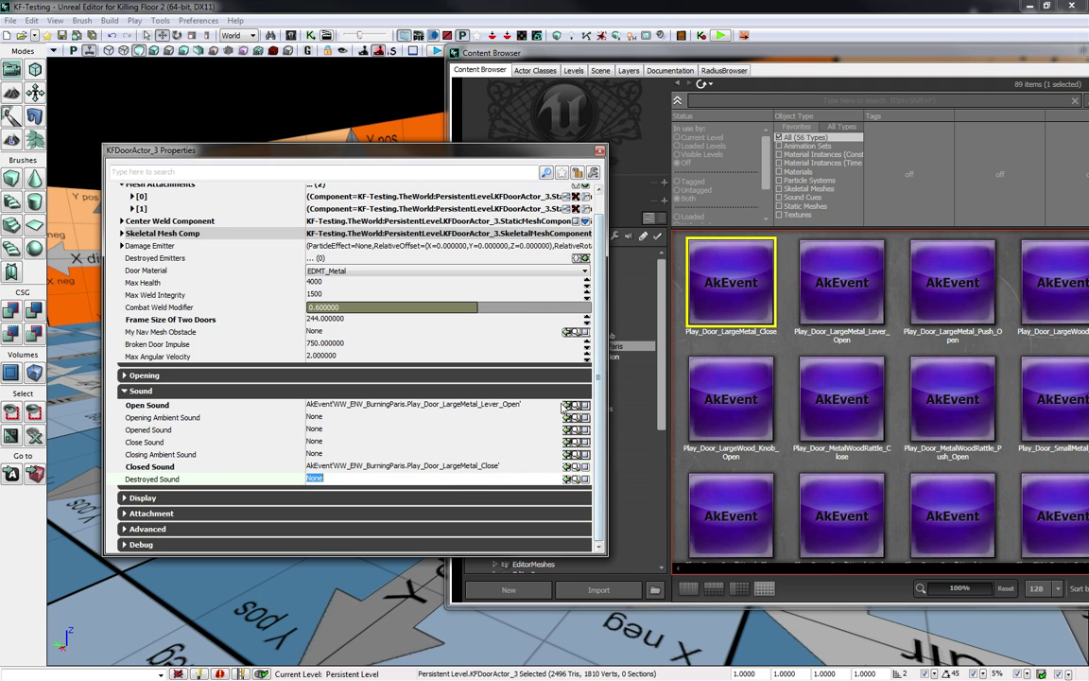
# - Search the WW_ENV_Destruction package for "door" and assign Play_ENV_Destruction_Door_Explo_Metal as the door's Destroyed Sound
pyautogui.click(681, 55)
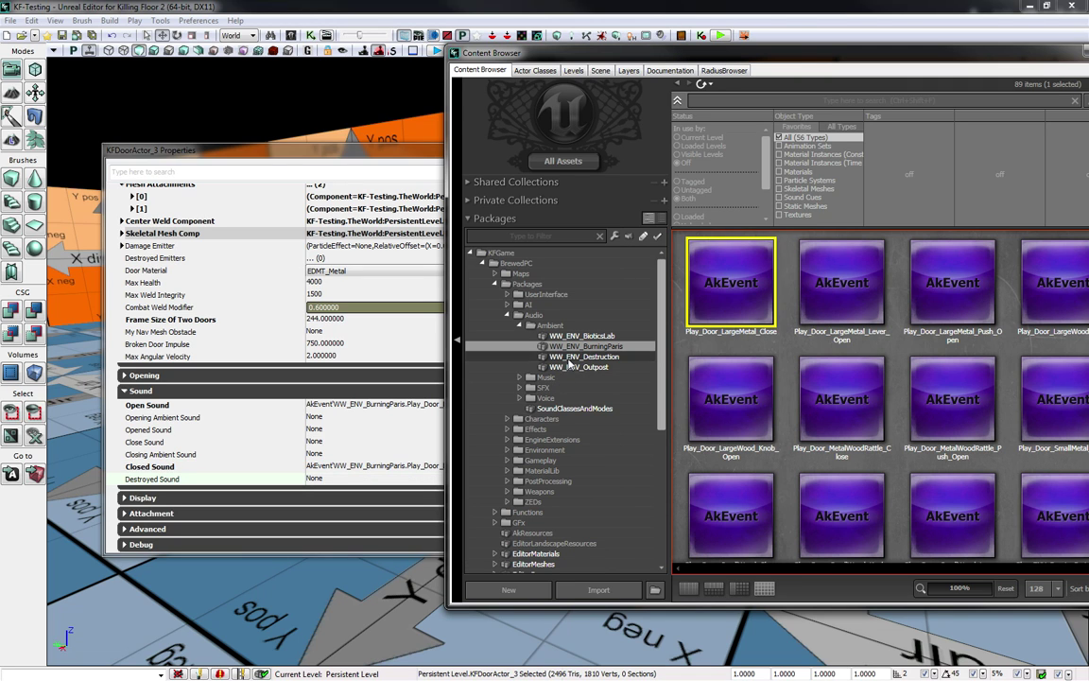
pyautogui.click(565, 358)
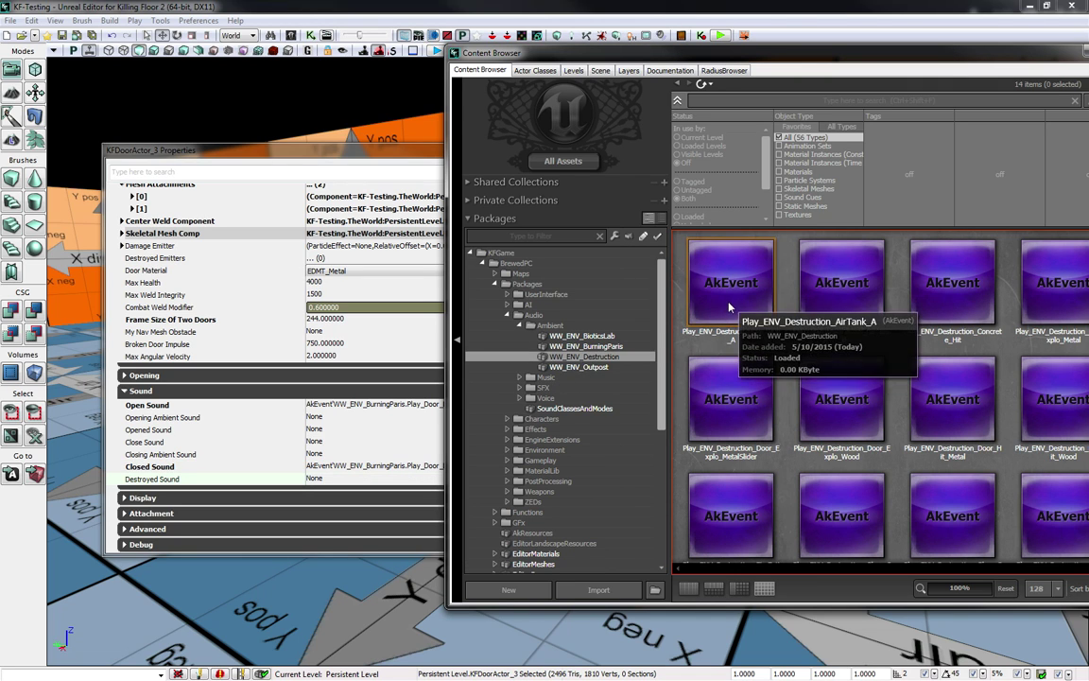
pyautogui.click(774, 99)
pyautogui.write('door')
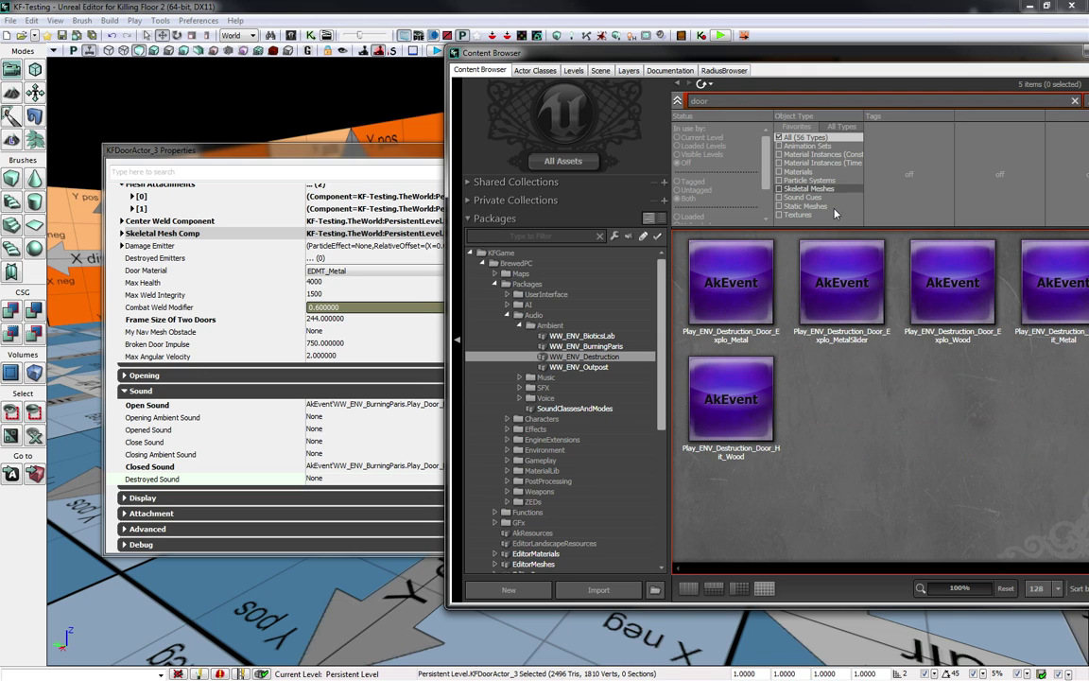
pyautogui.click(700, 331)
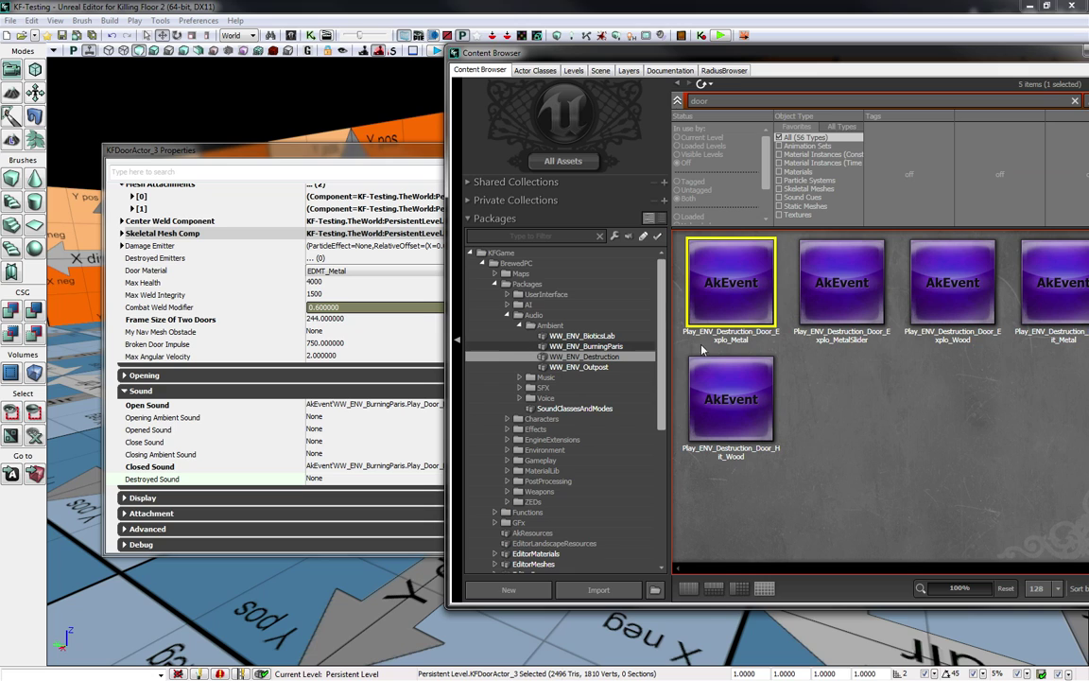
pyautogui.click(358, 480)
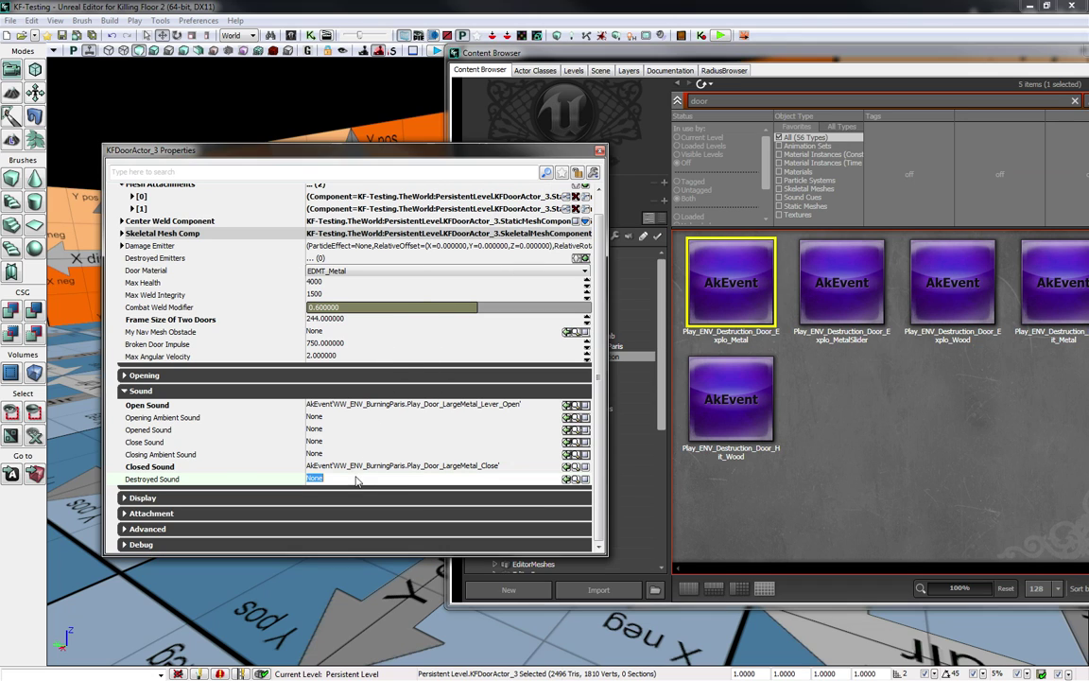
pyautogui.click(567, 480)
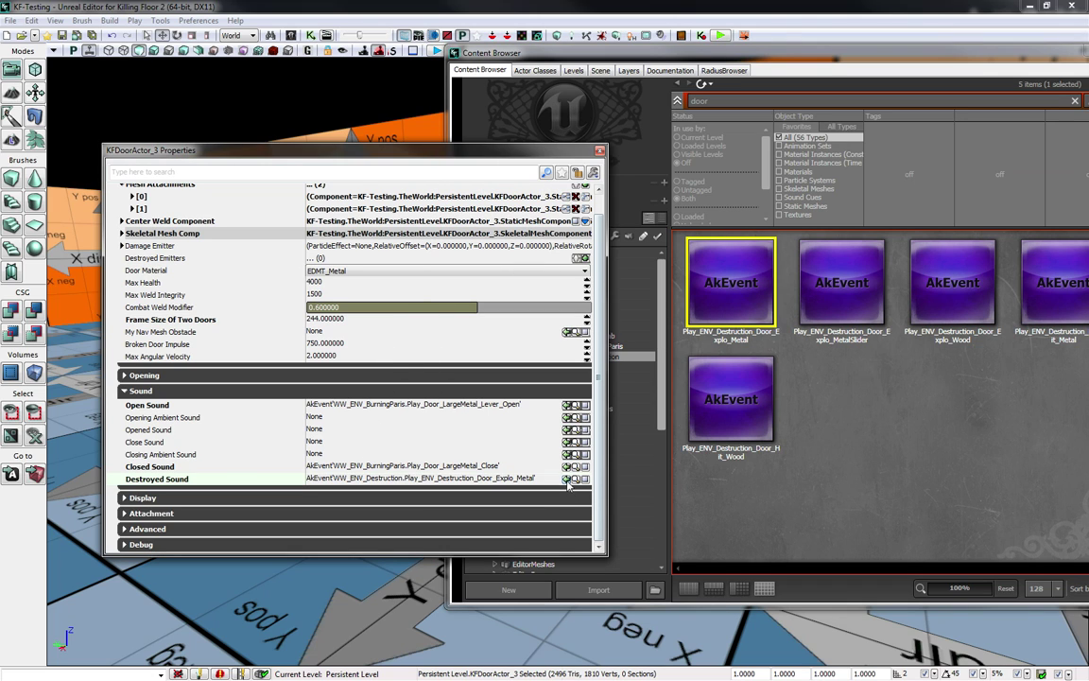
# - Close the door's properties and the Content Browser, play test from the floor, open and close the door to hear its sounds, and end the test
pyautogui.click(599, 153)
pyautogui.moveTo(783, 52); pyautogui.dragTo(611, 53)
pyautogui.click(963, 53)
pyautogui.click(960, 54)
pyautogui.rightClick(700, 554)
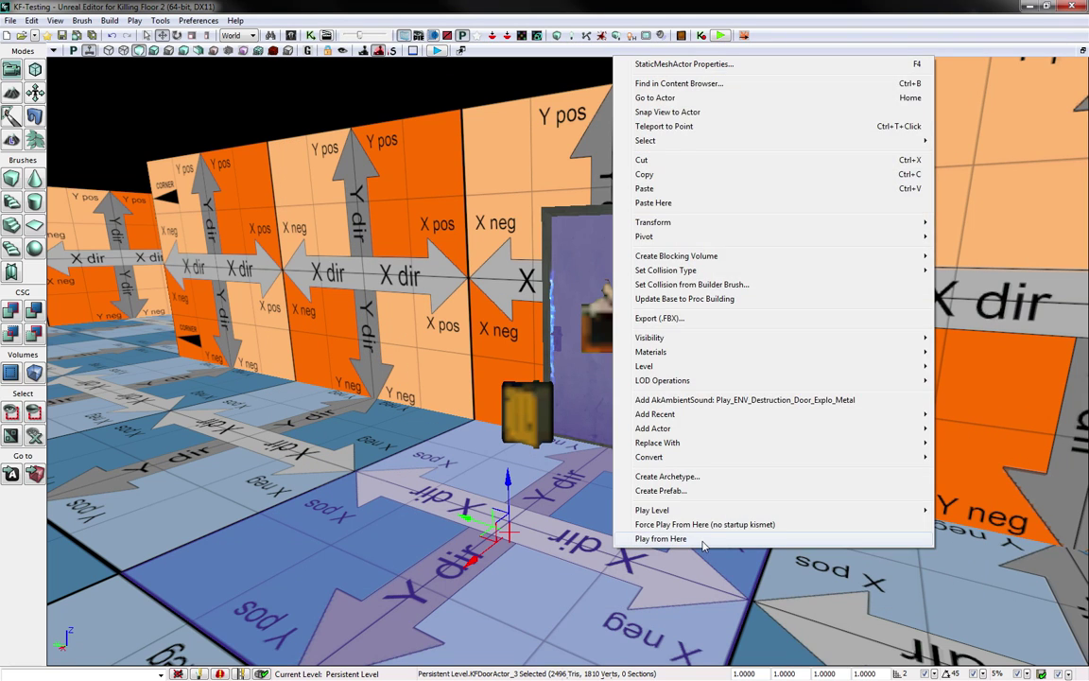
pyautogui.click(701, 539)
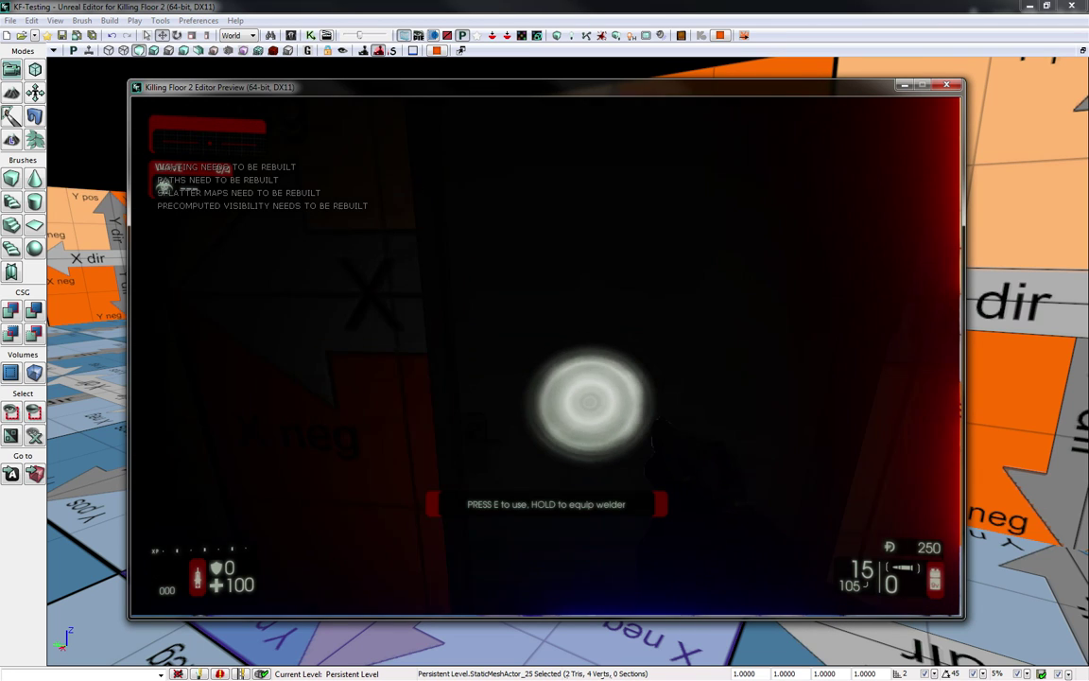
pyautogui.press('e')
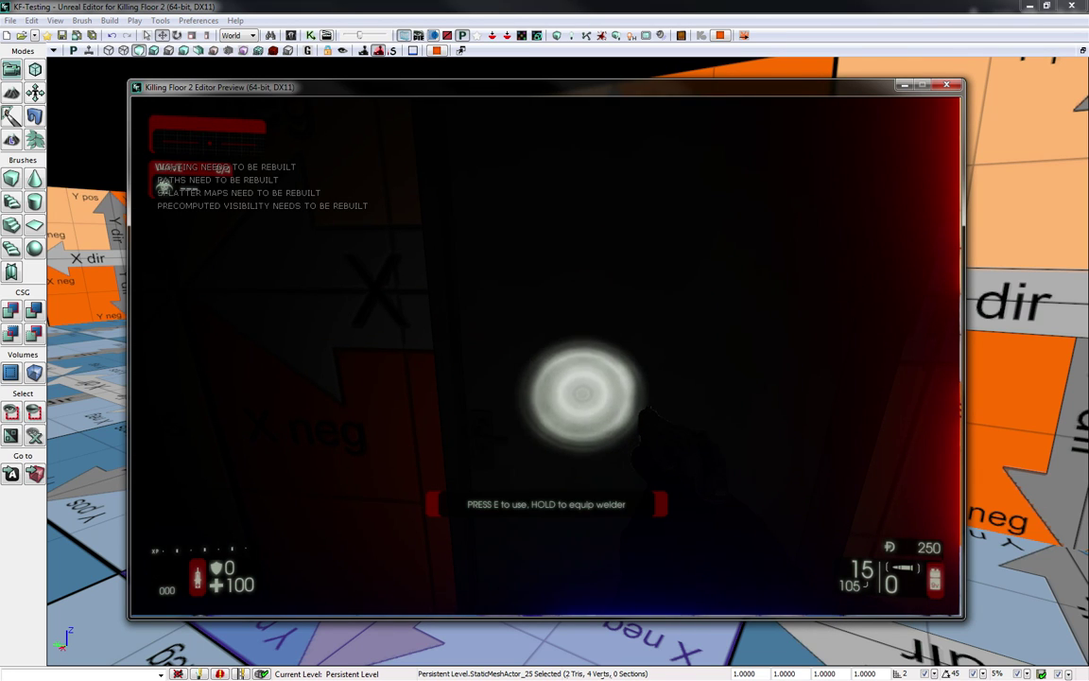
pyautogui.press('e')
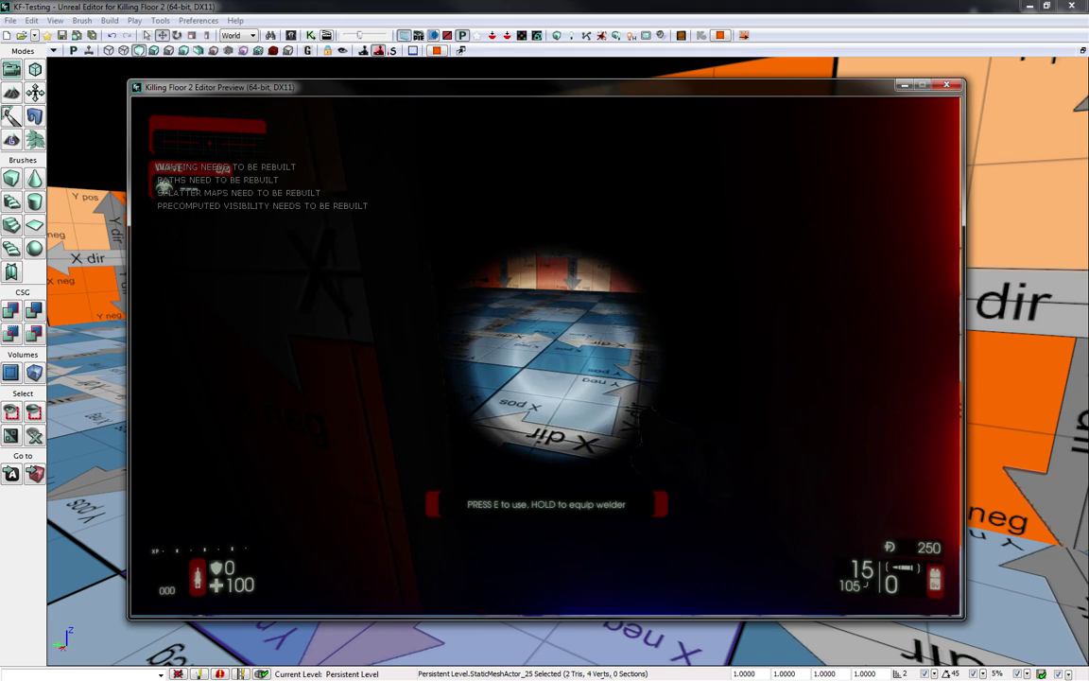
pyautogui.press('e')
pyautogui.press('s')
pyautogui.press('Escape')
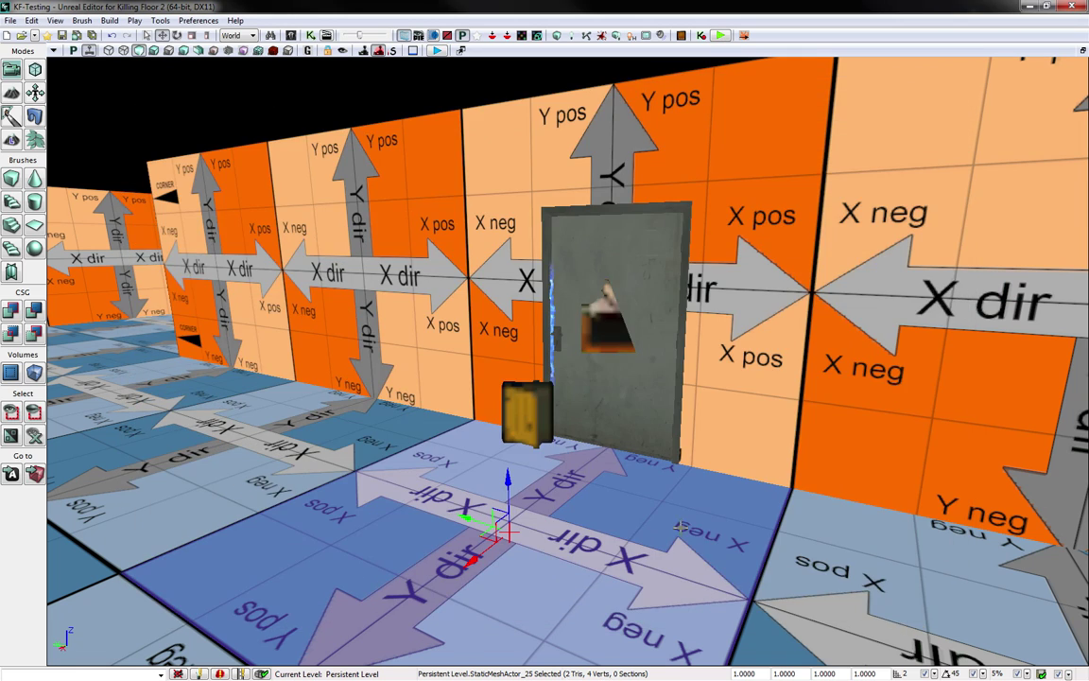
pyautogui.press('w')
pyautogui.moveTo(678, 513)
pyautogui.mouseDown(button='right')
pyautogui.moveTo(678, 472)
pyautogui.moveTo(678, 514)
pyautogui.moveTo(662, 487)
pyautogui.moveTo(653, 524)
pyautogui.moveTo(705, 528)
pyautogui.moveTo(697, 502)
pyautogui.moveTo(752, 503)
pyautogui.moveTo(662, 511)
pyautogui.mouseUp(button='right')
pyautogui.press('s')
pyautogui.press('w')
pyautogui.press('w')
pyautogui.press('s')
pyautogui.press('w')
pyautogui.press('s')
pyautogui.press('w')
pyautogui.press('w')
pyautogui.press('a')
pyautogui.press('d')
pyautogui.press('s')
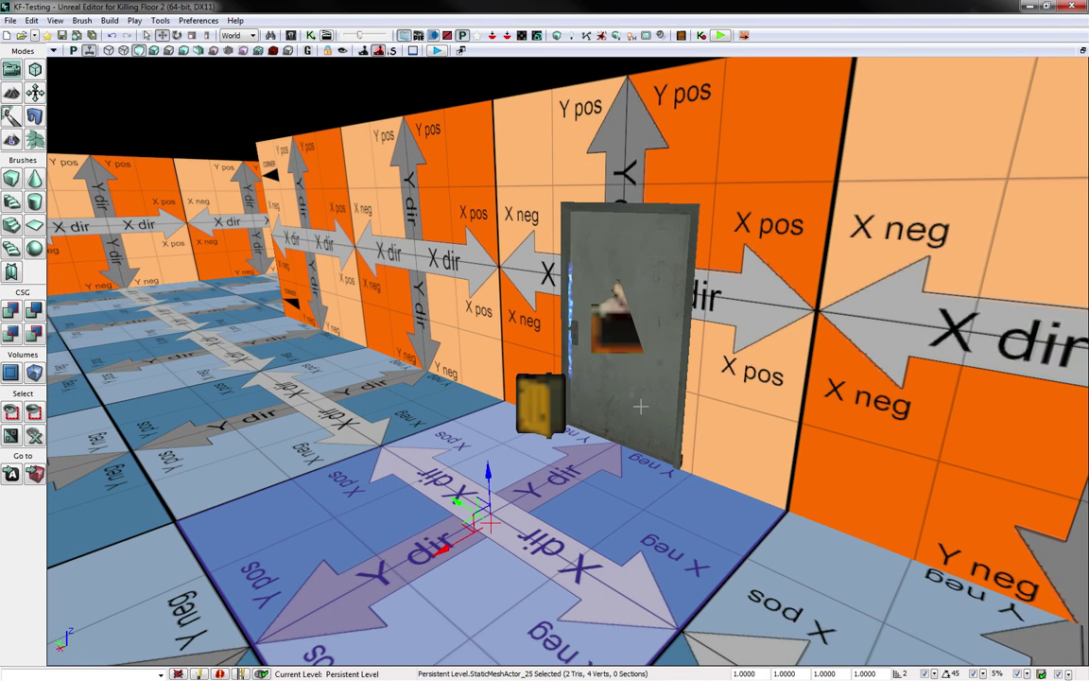
pyautogui.press('w')
pyautogui.moveTo(641, 407); pyautogui.dragTo(714, 411, button='right')
pyautogui.press('s')
pyautogui.press('a')
pyautogui.press('w')
pyautogui.press('s')
pyautogui.moveTo(1059, 269)
pyautogui.mouseDown(button='right')
pyautogui.moveTo(1083, 267)
pyautogui.moveTo(1068, 263)
pyautogui.mouseUp(button='right')
pyautogui.press('d')
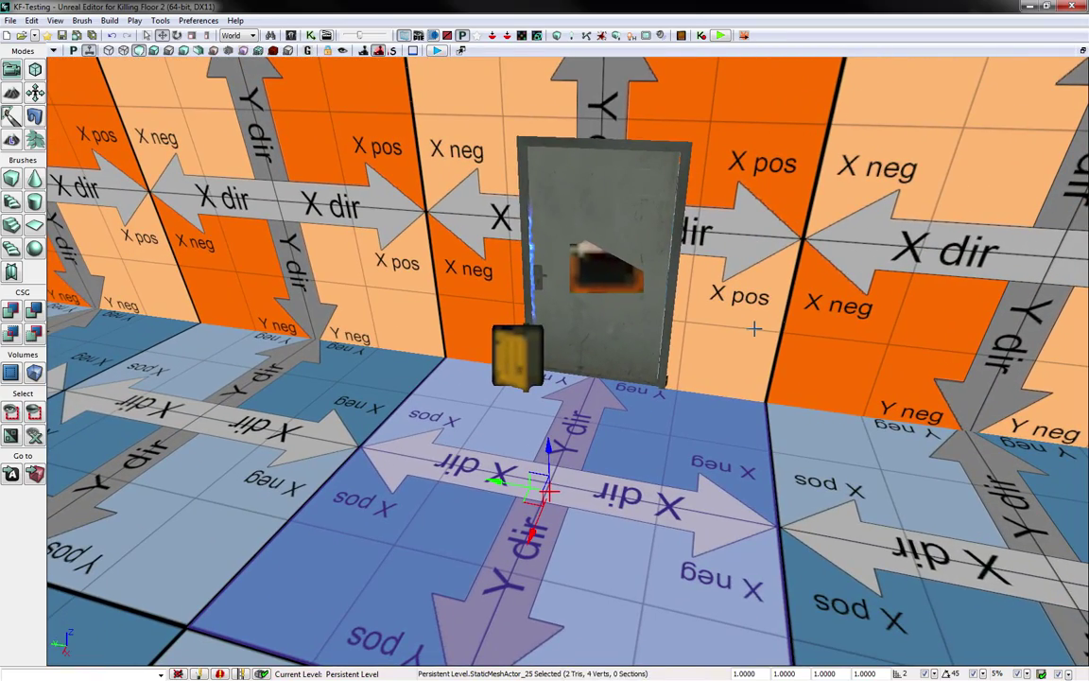
# - Find KFDoorMarker among the NavigationPoint DoorMarker actor classes and place one in the lower middle of the doorway
pyautogui.hotkey('alt', 'Tab')
pyautogui.click(363, 72)
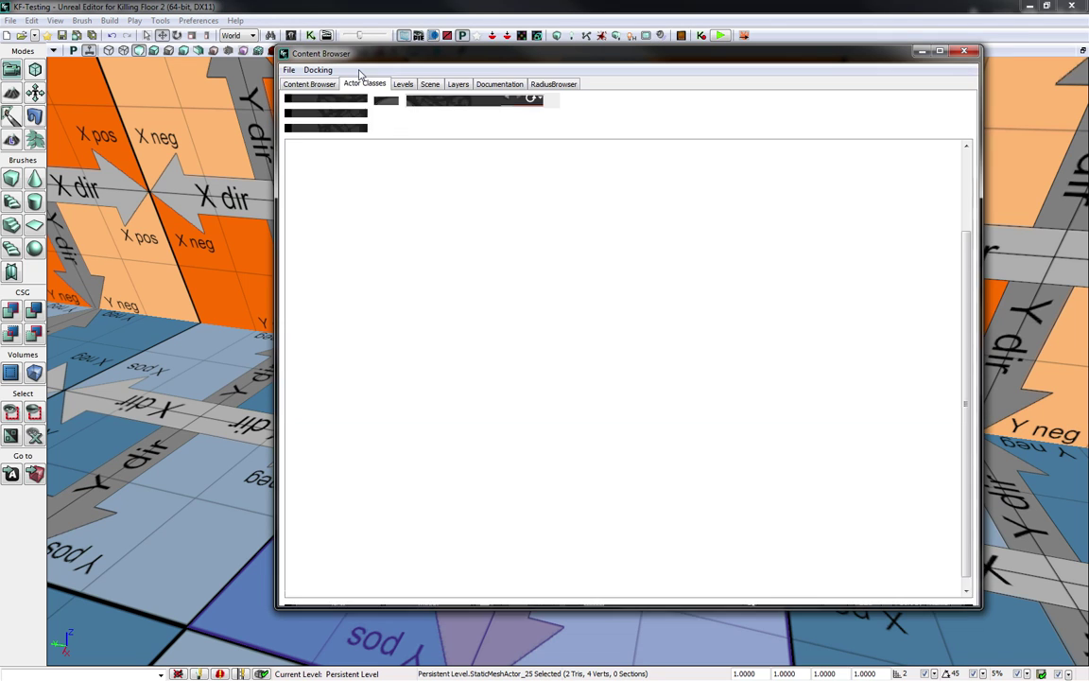
pyautogui.moveTo(506, 47); pyautogui.dragTo(925, 70)
pyautogui.click(725, 353)
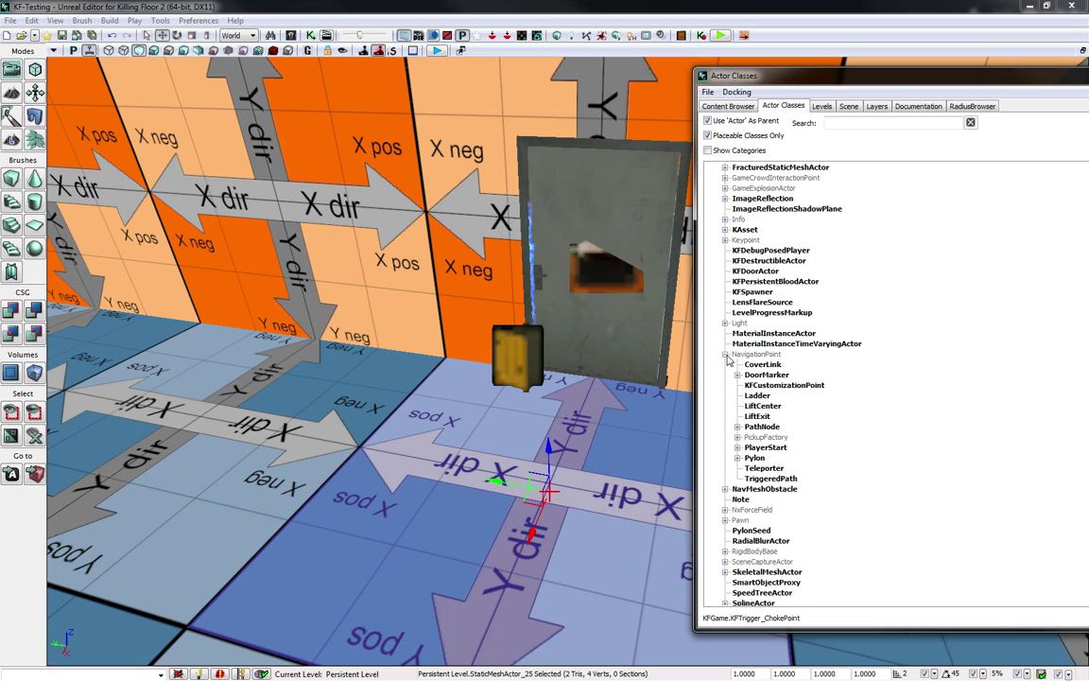
pyautogui.click(738, 376)
pyautogui.click(783, 385)
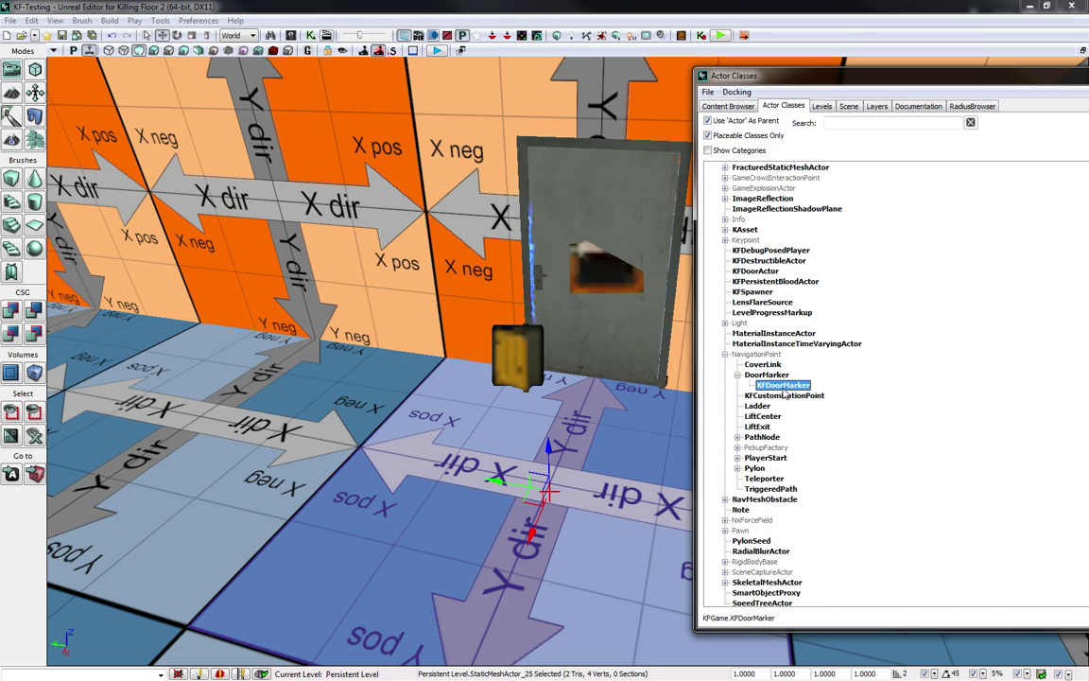
pyautogui.moveTo(784, 388); pyautogui.dragTo(613, 324)
pyautogui.moveTo(802, 88); pyautogui.dragTo(1060, 104)
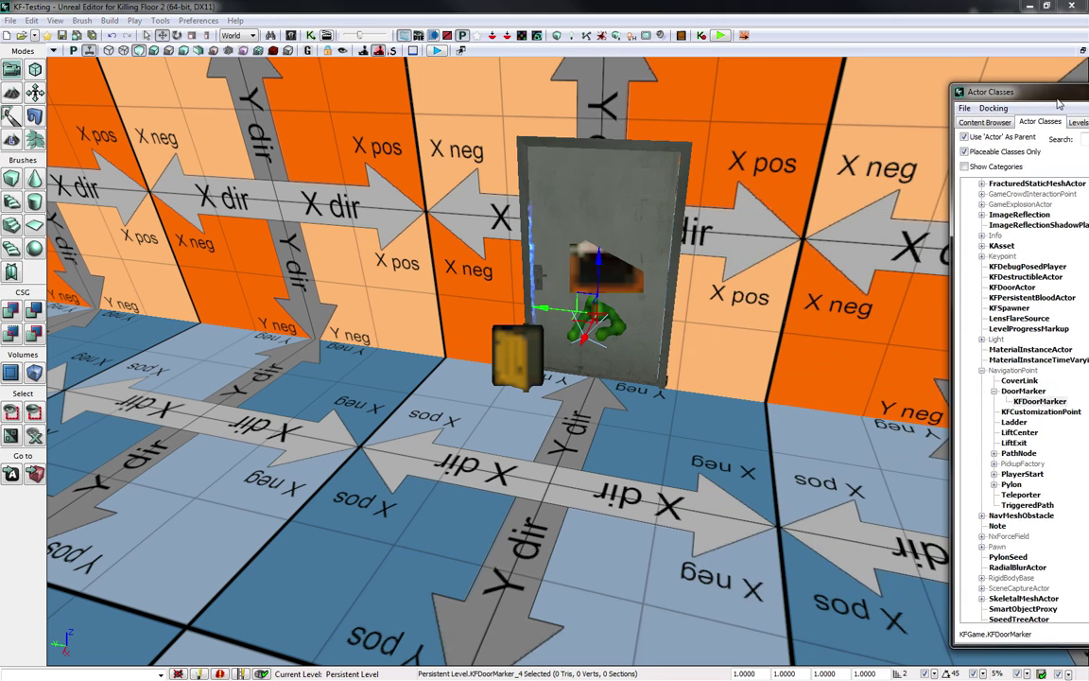
# - Open the KFDoorMarker's properties and set My KFDoor to the KFDoorActor in the frame
pyautogui.click(618, 327)
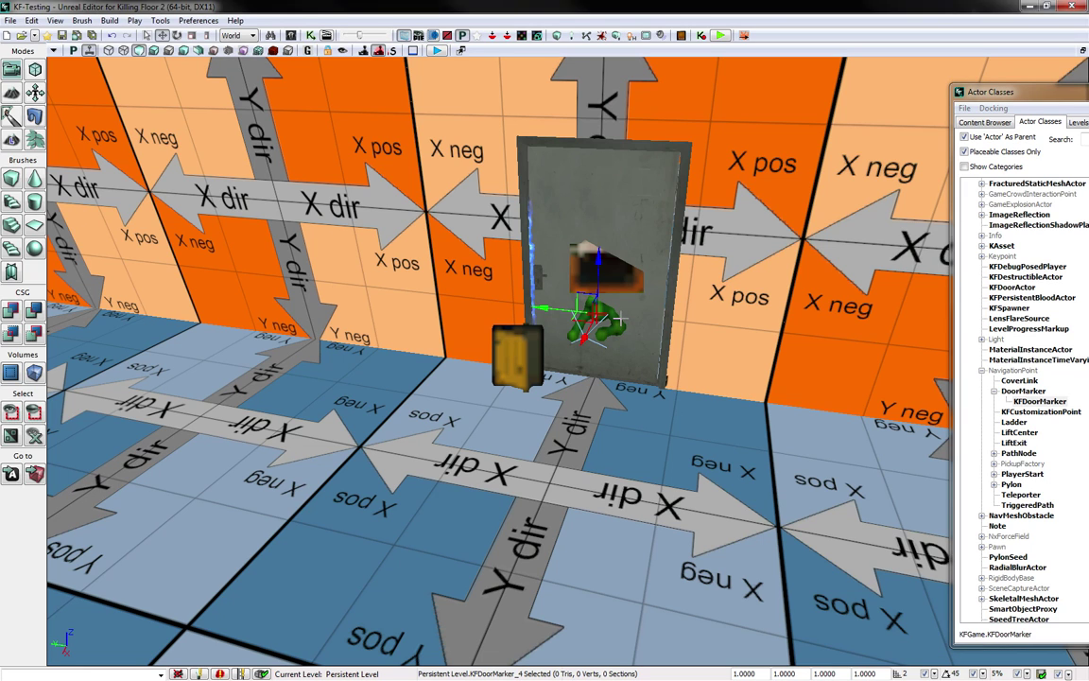
pyautogui.press('F4')
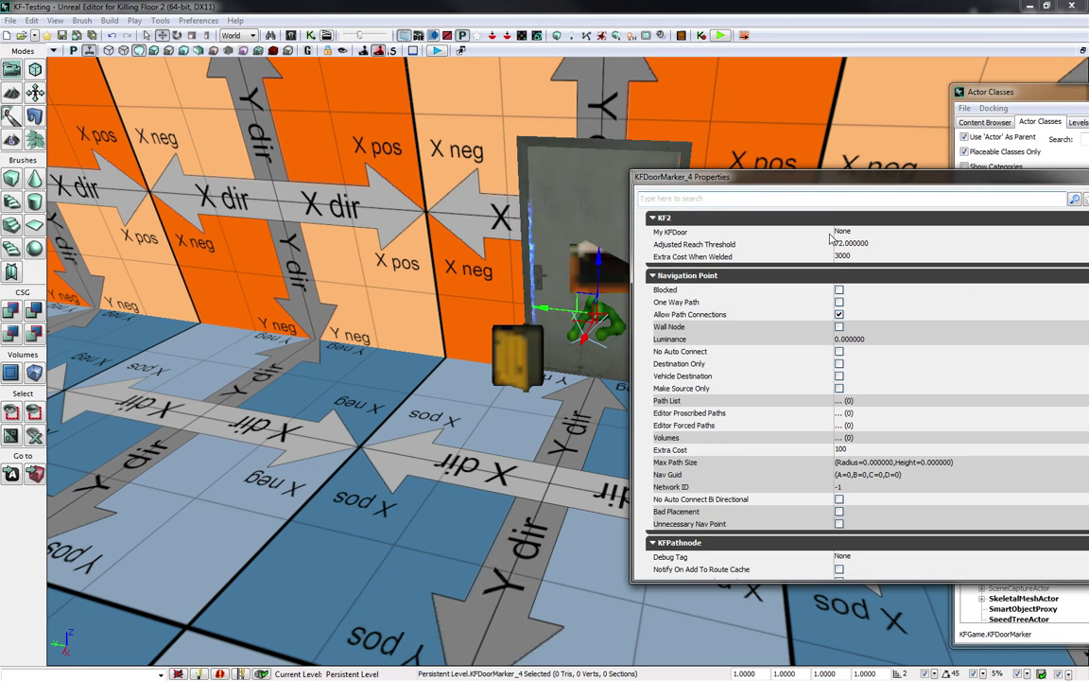
pyautogui.moveTo(913, 181); pyautogui.dragTo(346, 155)
pyautogui.click(538, 174)
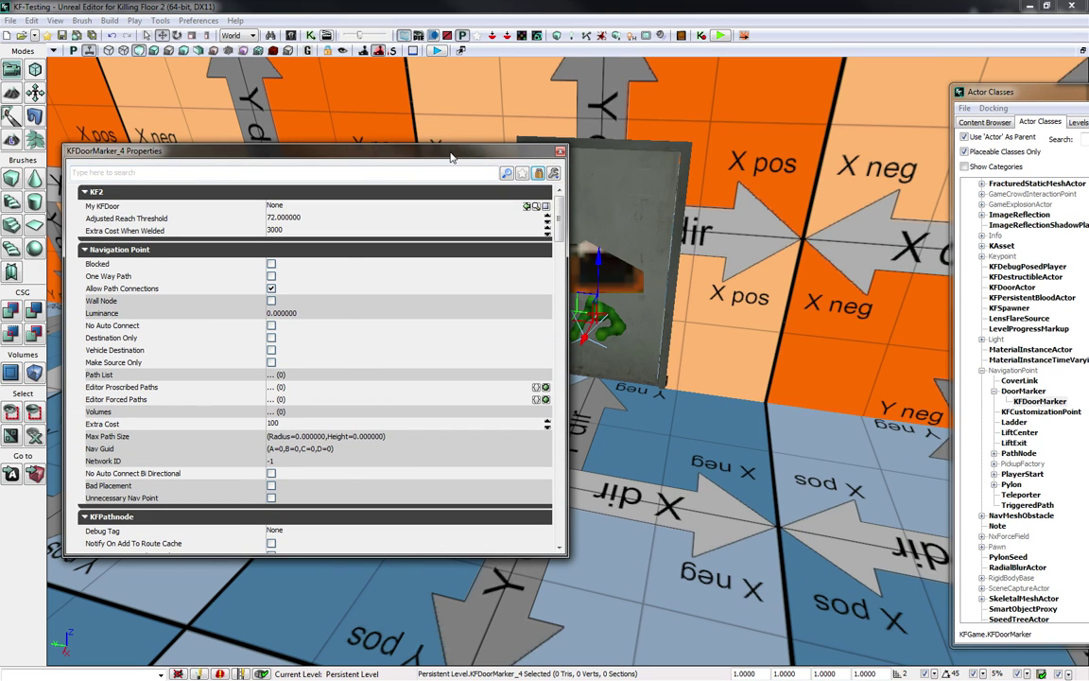
pyautogui.moveTo(451, 157); pyautogui.dragTo(960, 157)
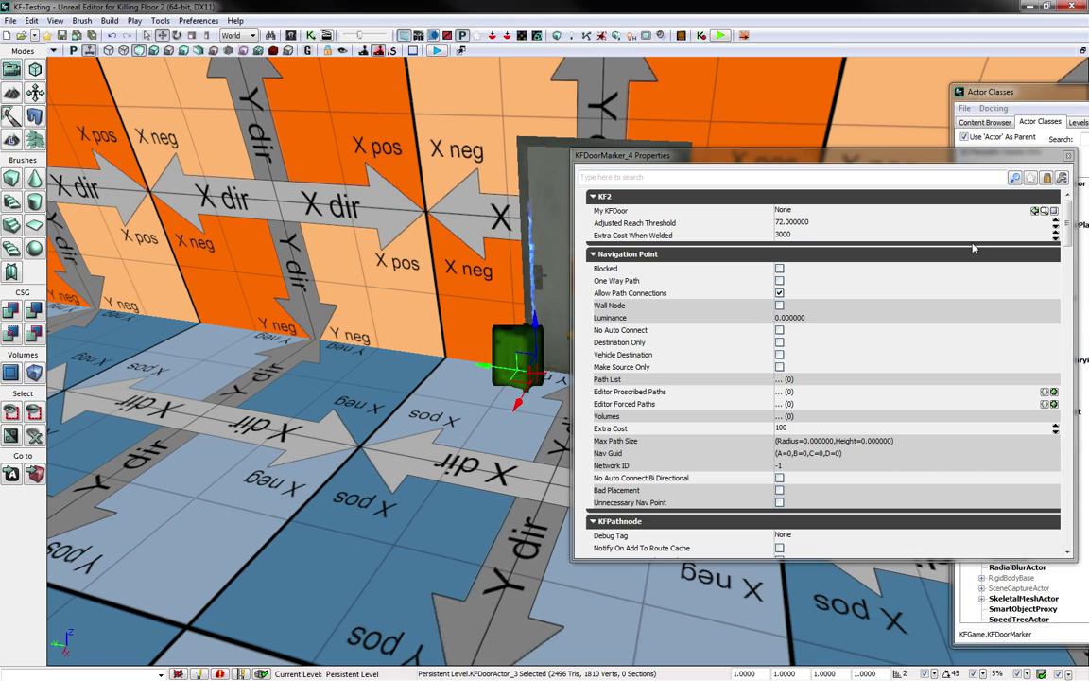
pyautogui.click(1035, 211)
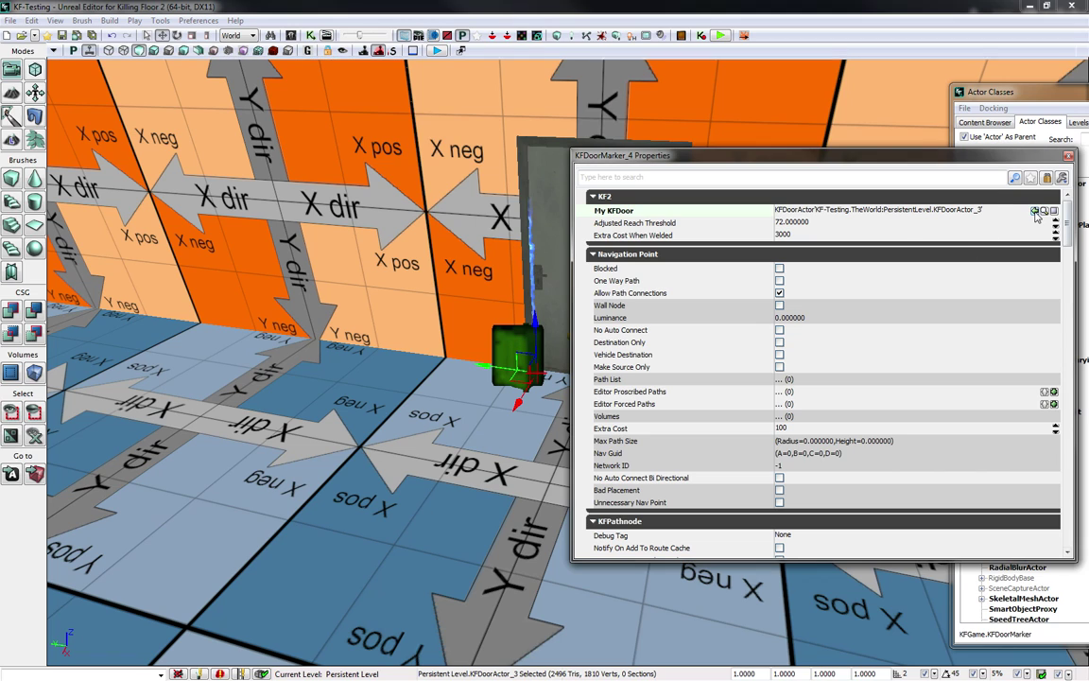
# - Collapse the door marker's property groups from KF2 through Display, set its Attachment Base to the floor's static mesh actor, and close its properties
pyautogui.click(593, 198)
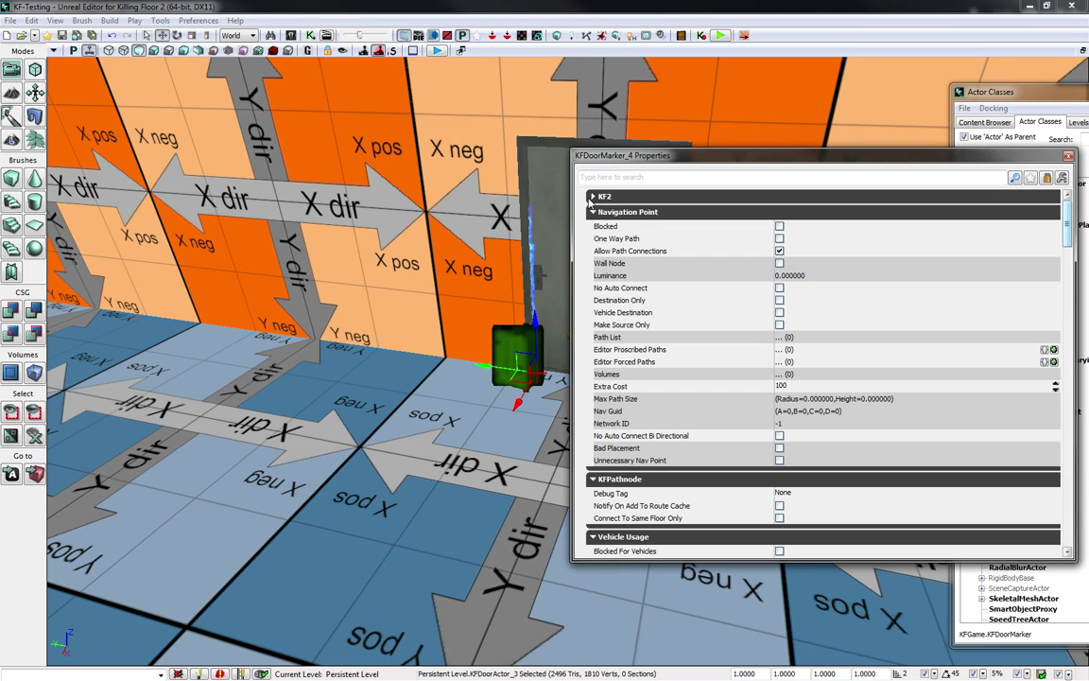
pyautogui.click(593, 213)
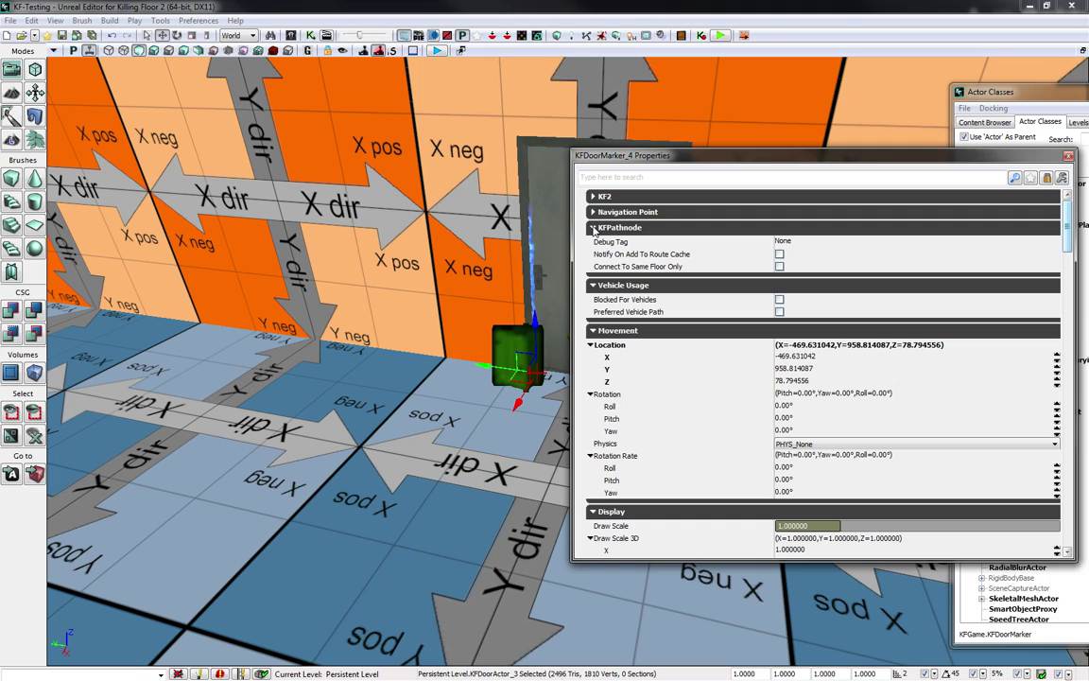
pyautogui.click(593, 228)
pyautogui.click(592, 244)
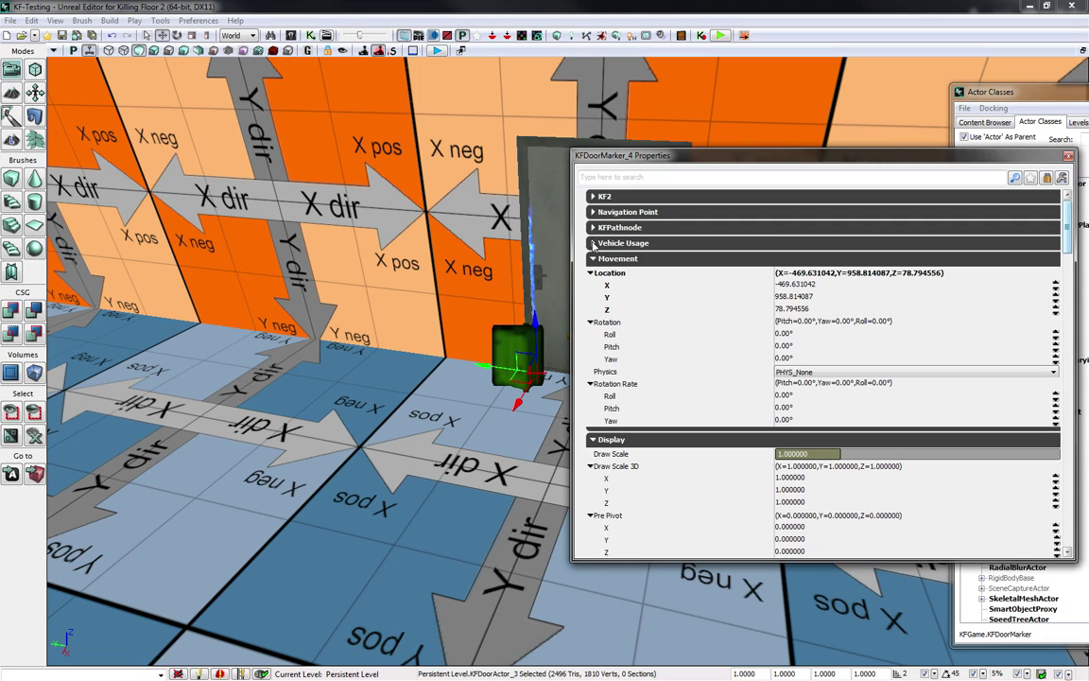
pyautogui.click(593, 259)
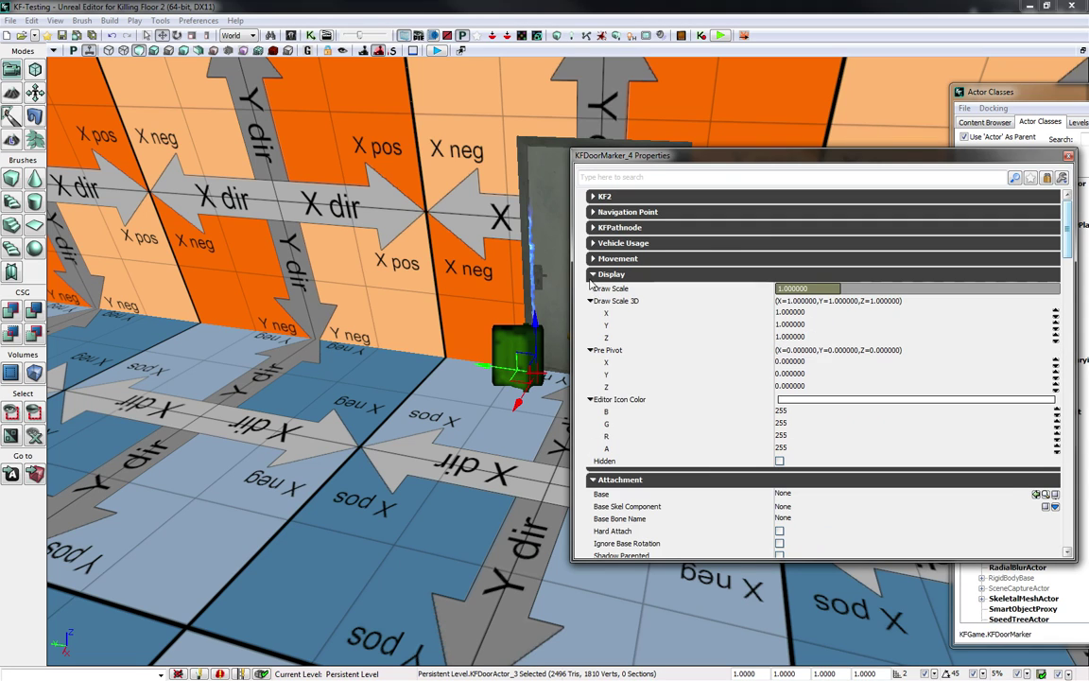
pyautogui.click(593, 274)
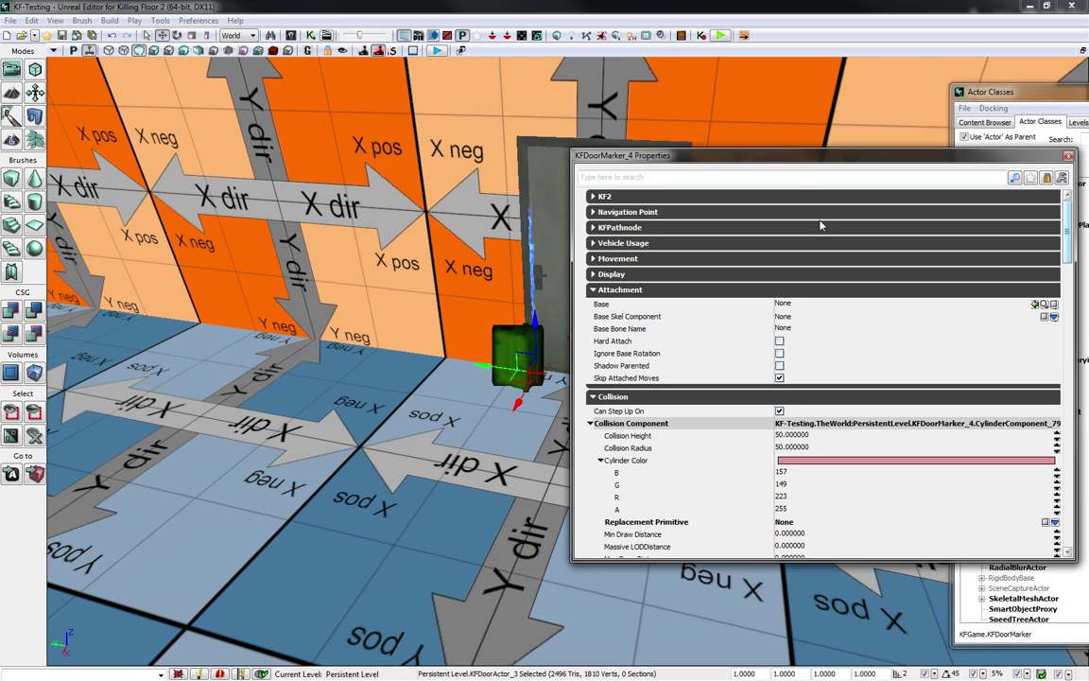
pyautogui.moveTo(801, 159); pyautogui.dragTo(862, 165)
pyautogui.click(592, 398)
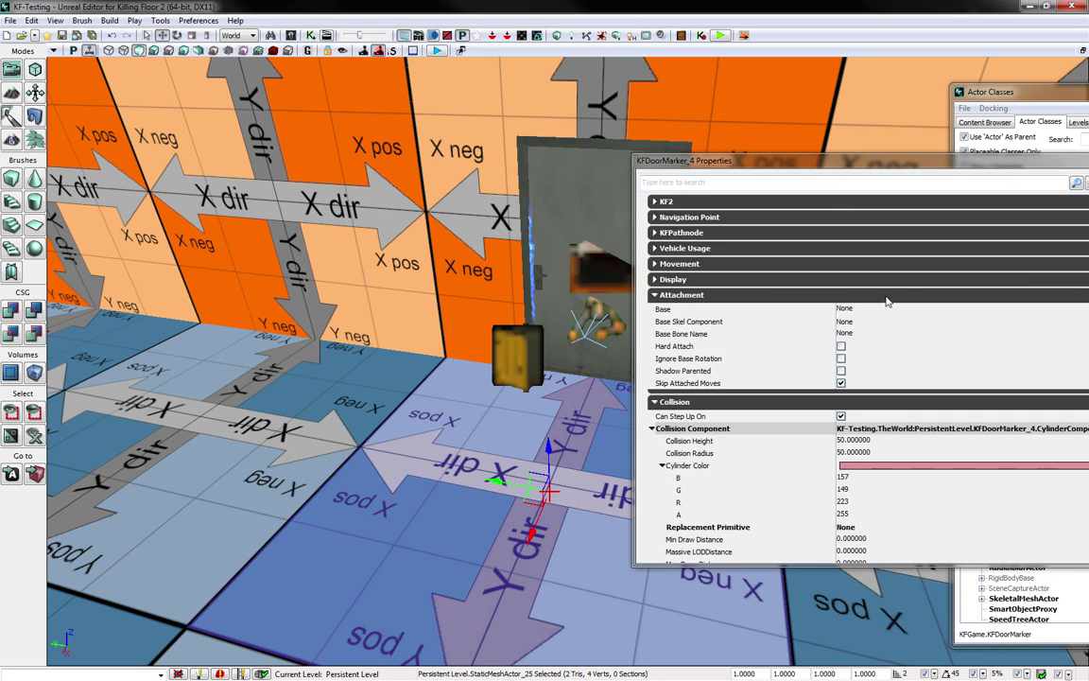
pyautogui.moveTo(832, 151); pyautogui.dragTo(681, 132)
pyautogui.click(945, 289)
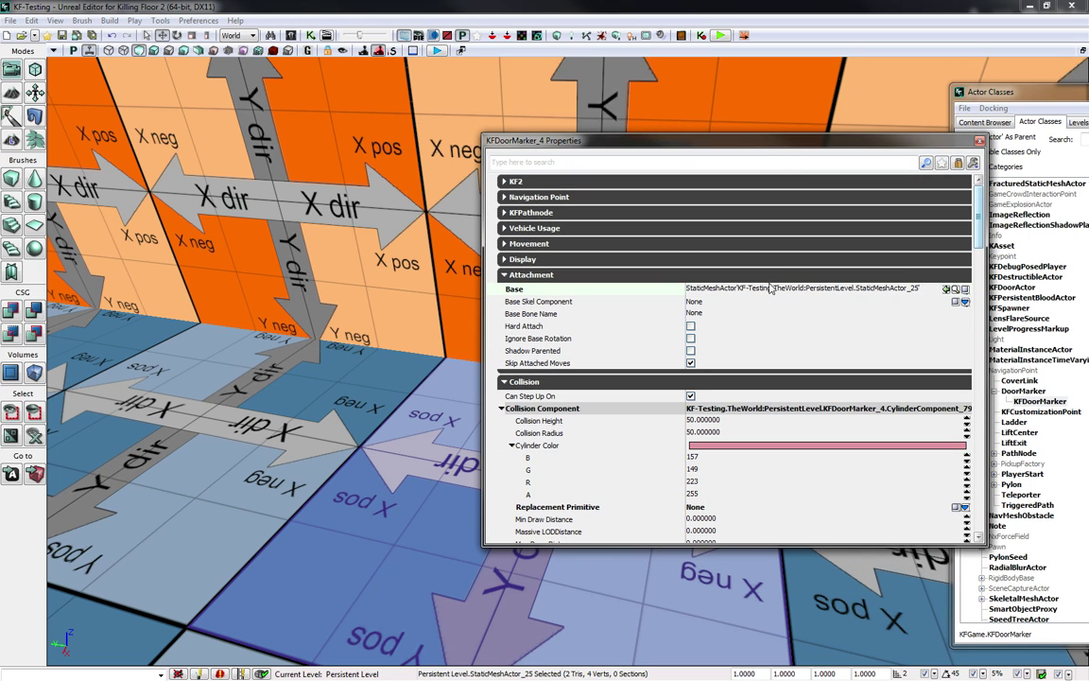
pyautogui.click(980, 141)
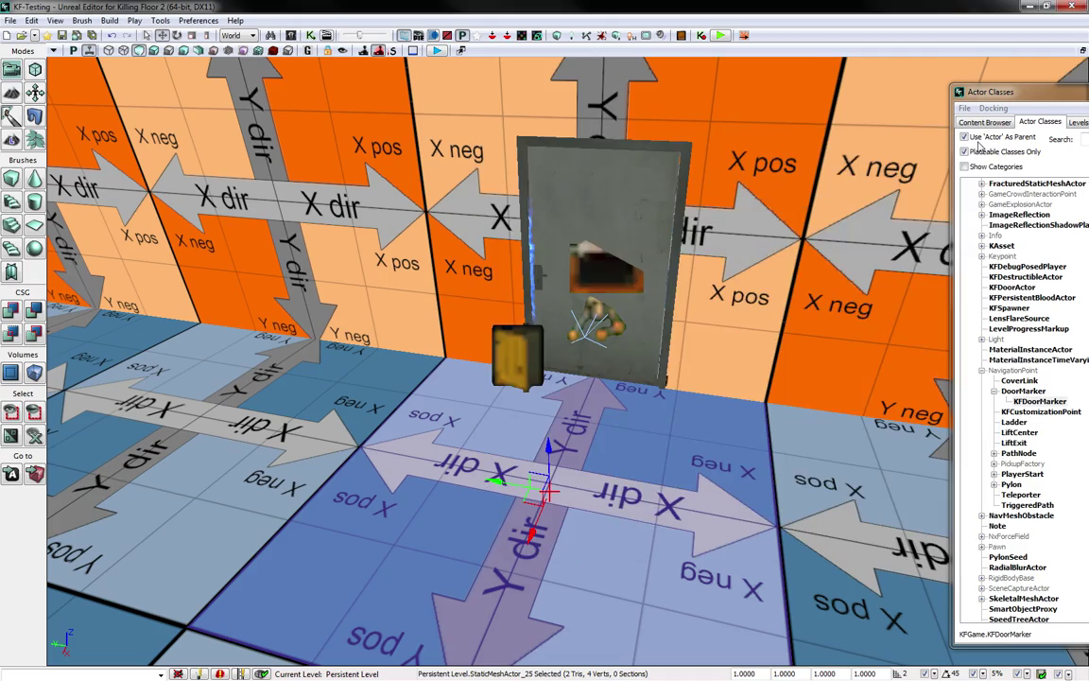
# - Find KFPathnode among the PathNode actor classes and place one on the floor in front of the door, beside the trigger
pyautogui.moveTo(629, 341)
pyautogui.mouseDown(button='right')
pyautogui.moveTo(558, 331)
pyautogui.moveTo(624, 338)
pyautogui.mouseUp(button='right')
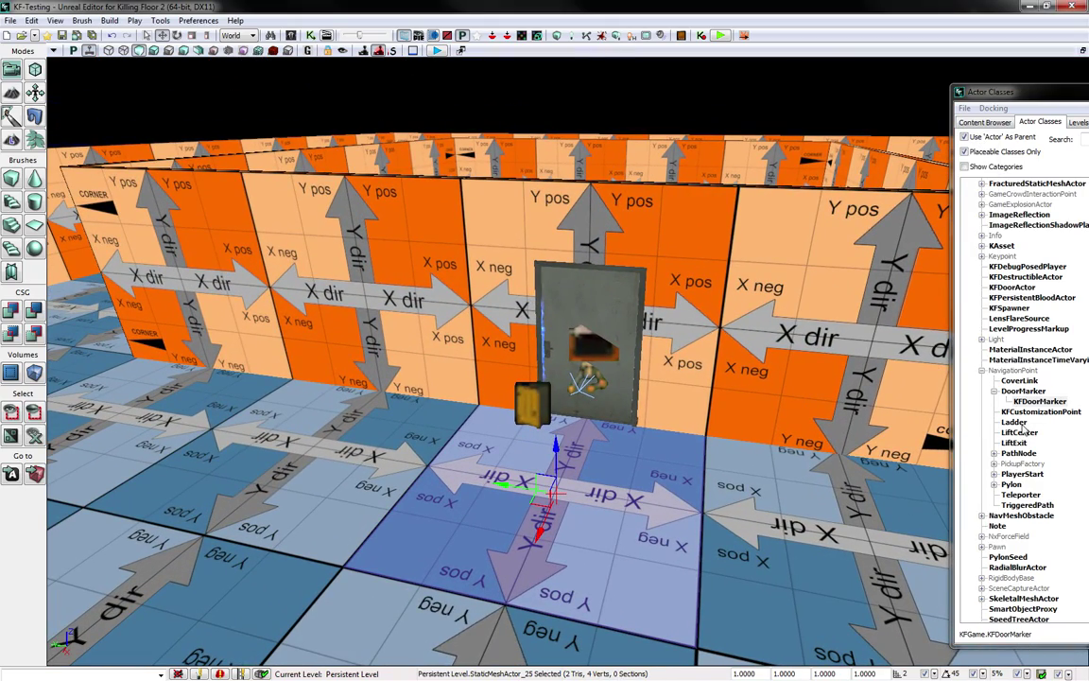
pyautogui.moveTo(612, 423); pyautogui.dragTo(546, 432, button='right')
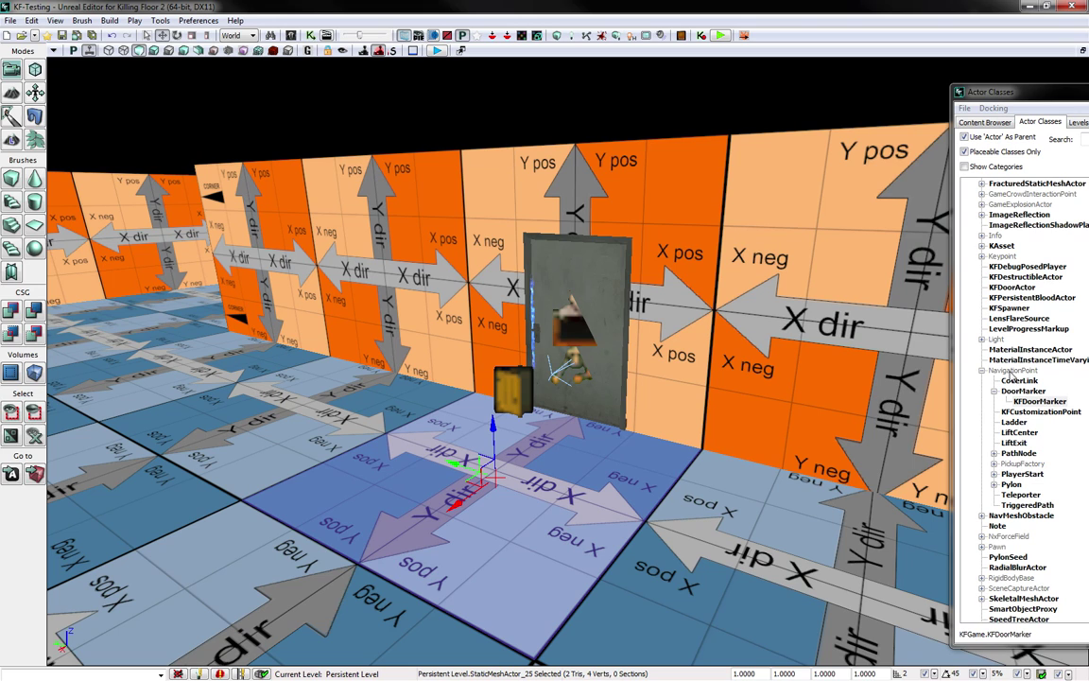
pyautogui.click(994, 454)
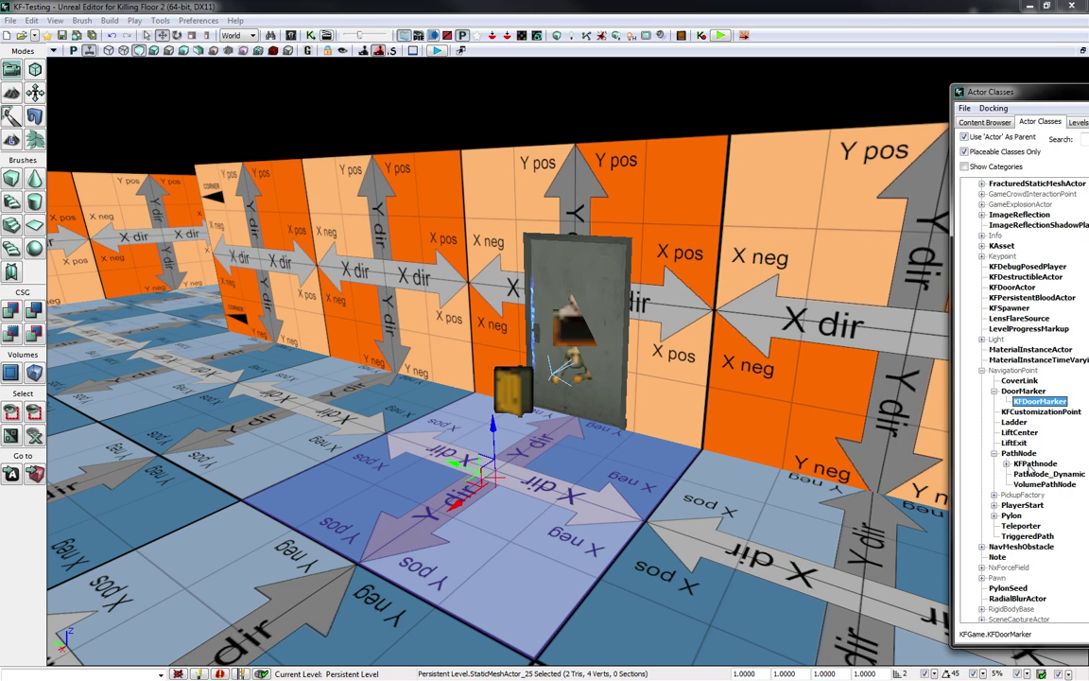
pyautogui.click(1030, 464)
pyautogui.click(1009, 463)
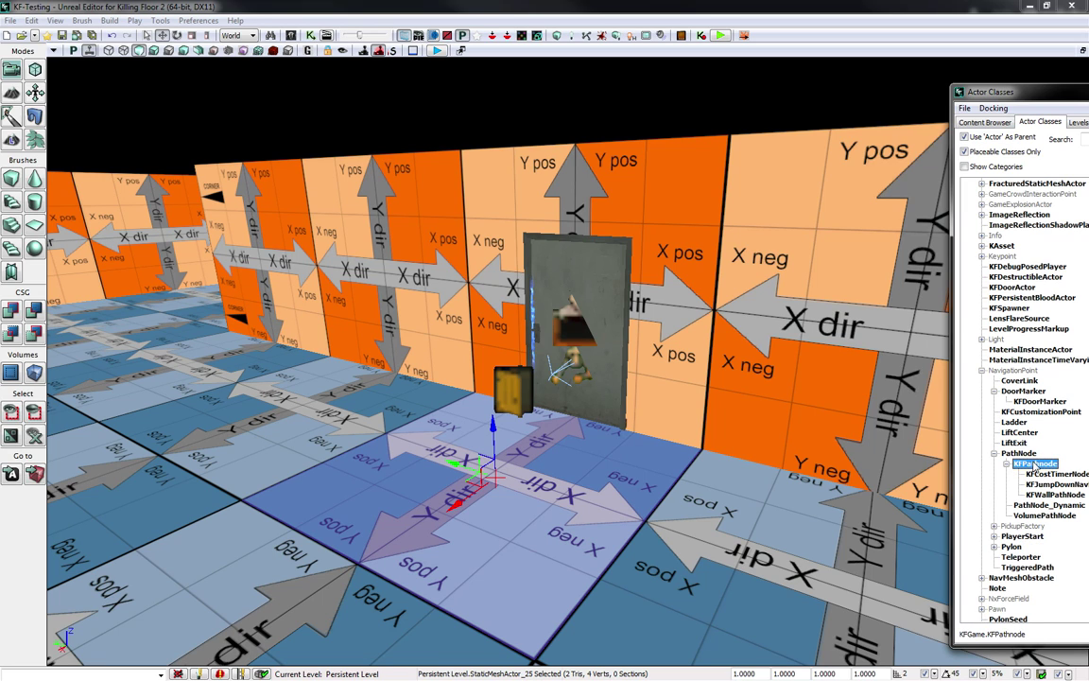
pyautogui.moveTo(1036, 466); pyautogui.dragTo(518, 453)
# - Add a second KFPathNode on the floor tile on the opposite side of the door
pyautogui.moveTo(518, 453); pyautogui.dragTo(642, 464, button='right')
pyautogui.moveTo(1038, 477); pyautogui.dragTo(953, 463)
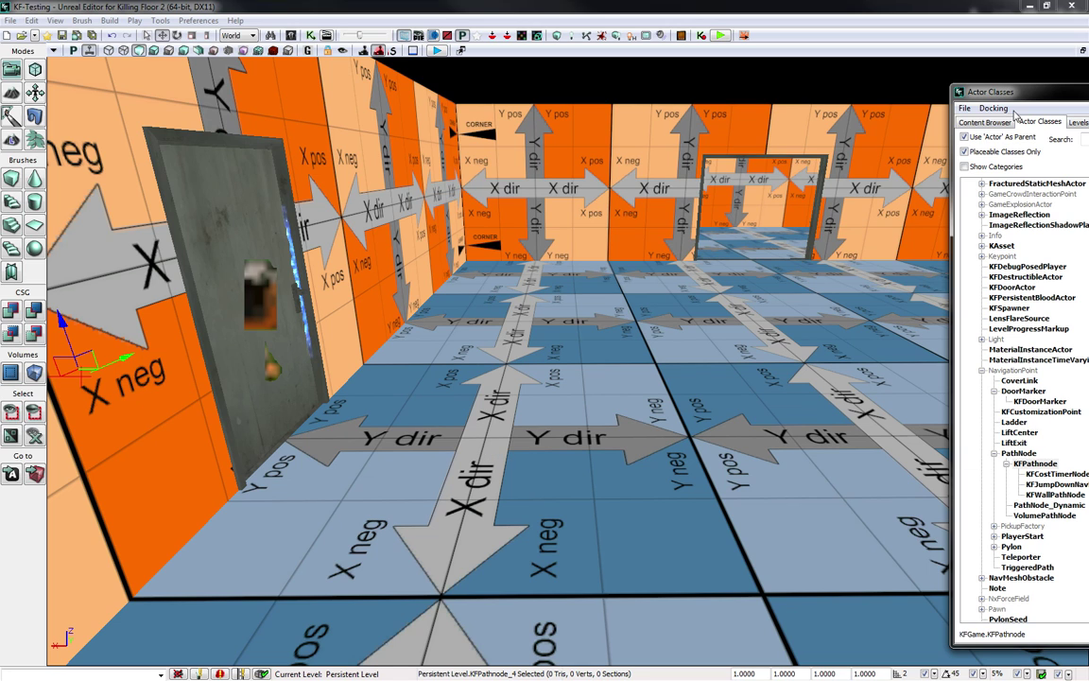
pyautogui.moveTo(1015, 93); pyautogui.dragTo(972, 108)
pyautogui.rightClick(464, 441)
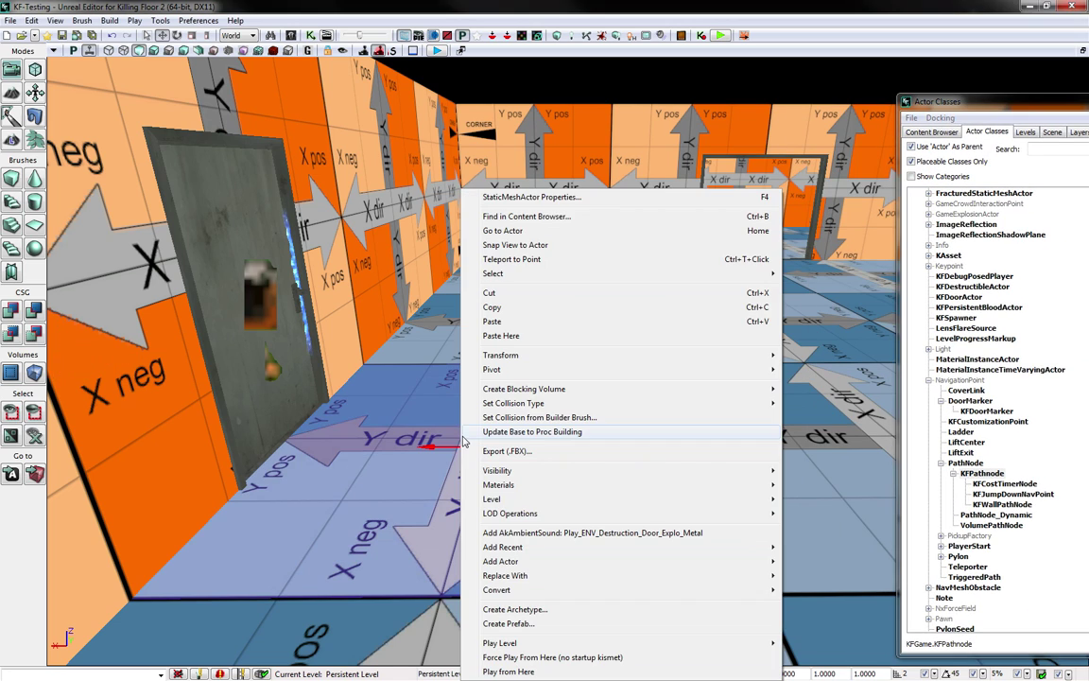
pyautogui.moveTo(501, 561)
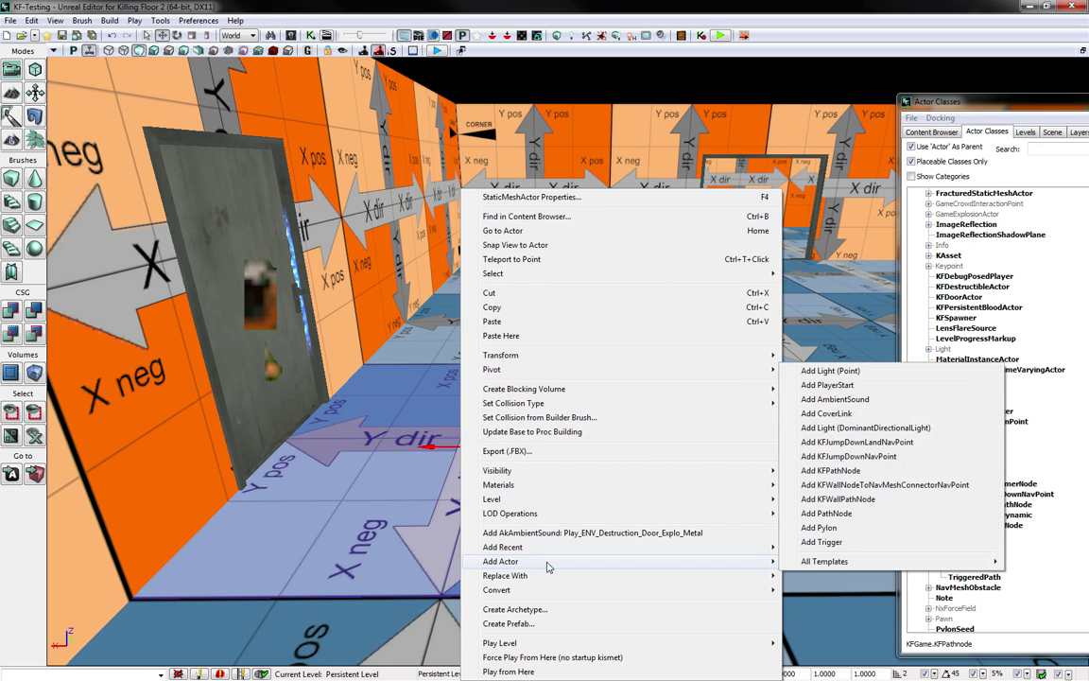
pyautogui.click(884, 470)
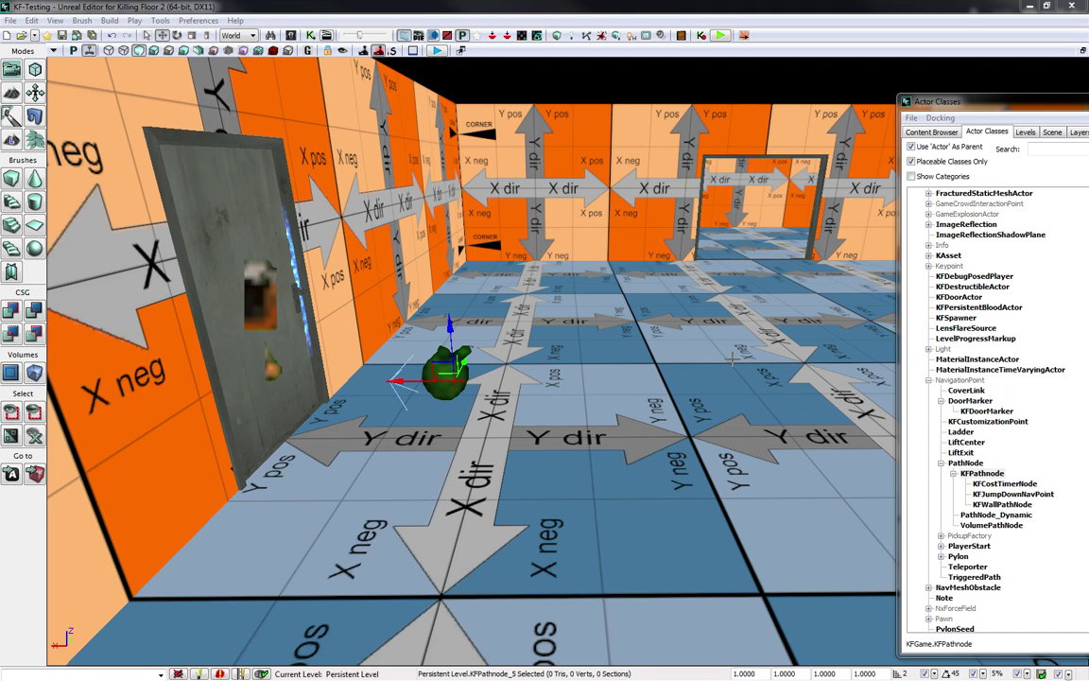
# - Open the second path node's properties and collapse the groups from KFPathnode through Display
pyautogui.press('F4')
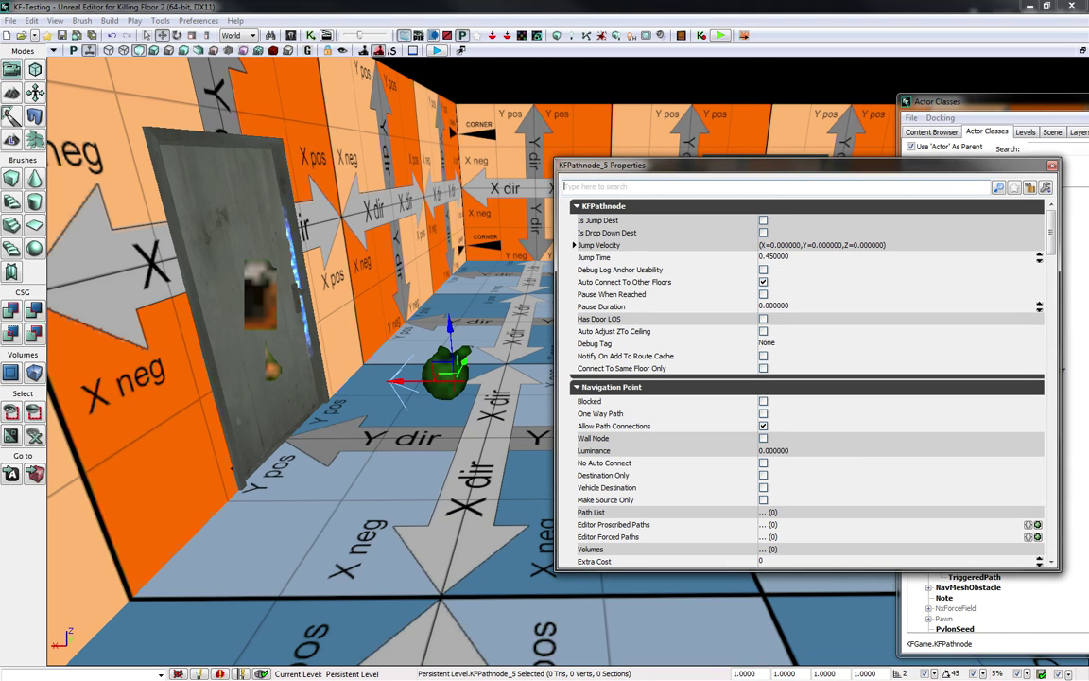
pyautogui.click(576, 206)
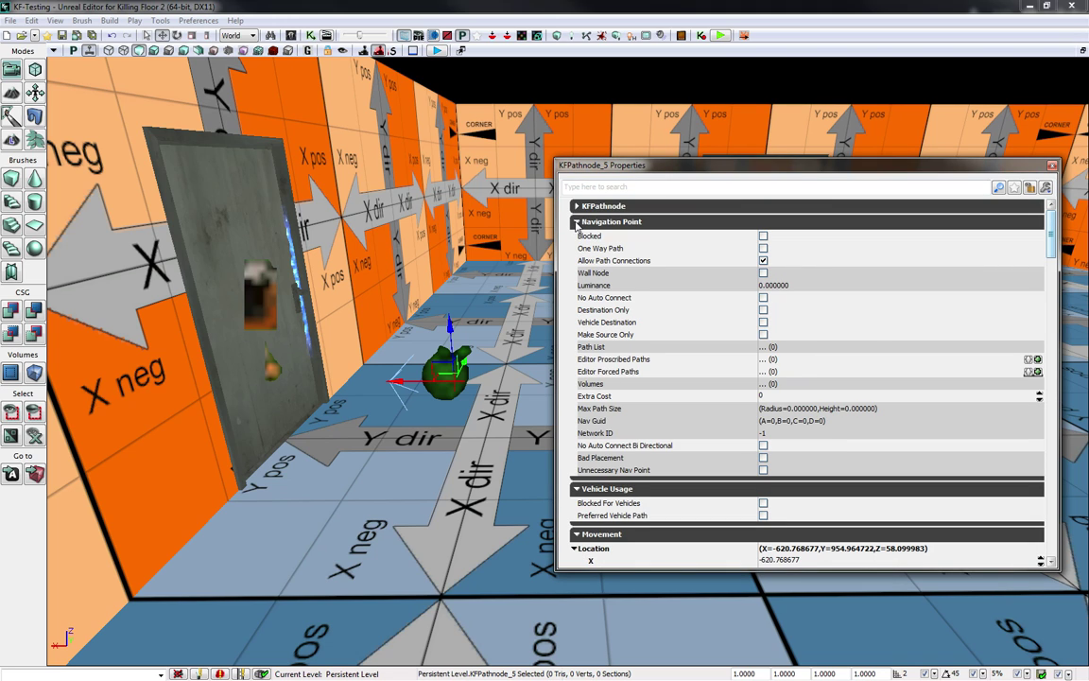
pyautogui.click(576, 223)
pyautogui.click(576, 237)
pyautogui.click(576, 252)
pyautogui.click(576, 269)
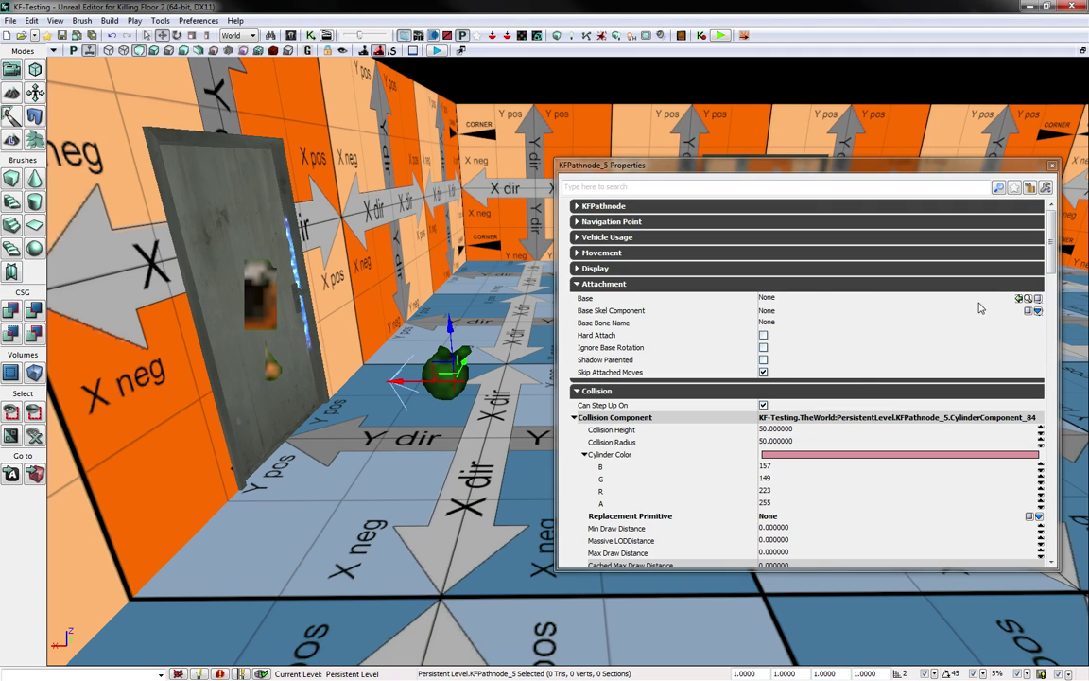
# - Lock the properties to the second path node and set its Attachment Base to the floor's static mesh actor beneath it
pyautogui.click(1029, 192)
pyautogui.click(545, 427)
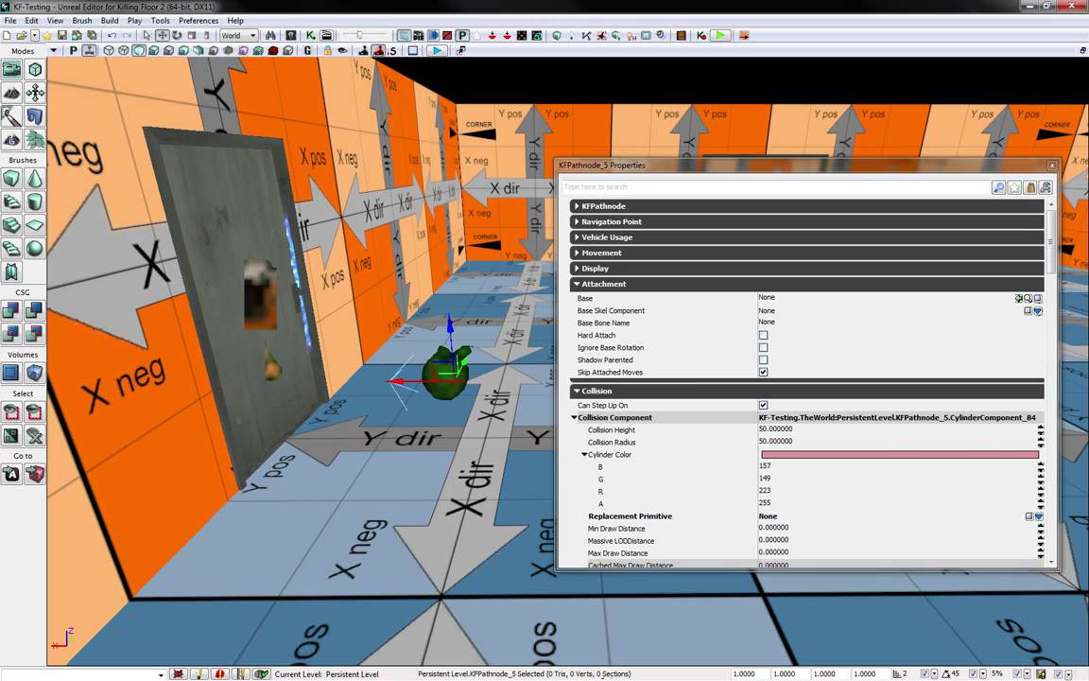
pyautogui.click(1016, 298)
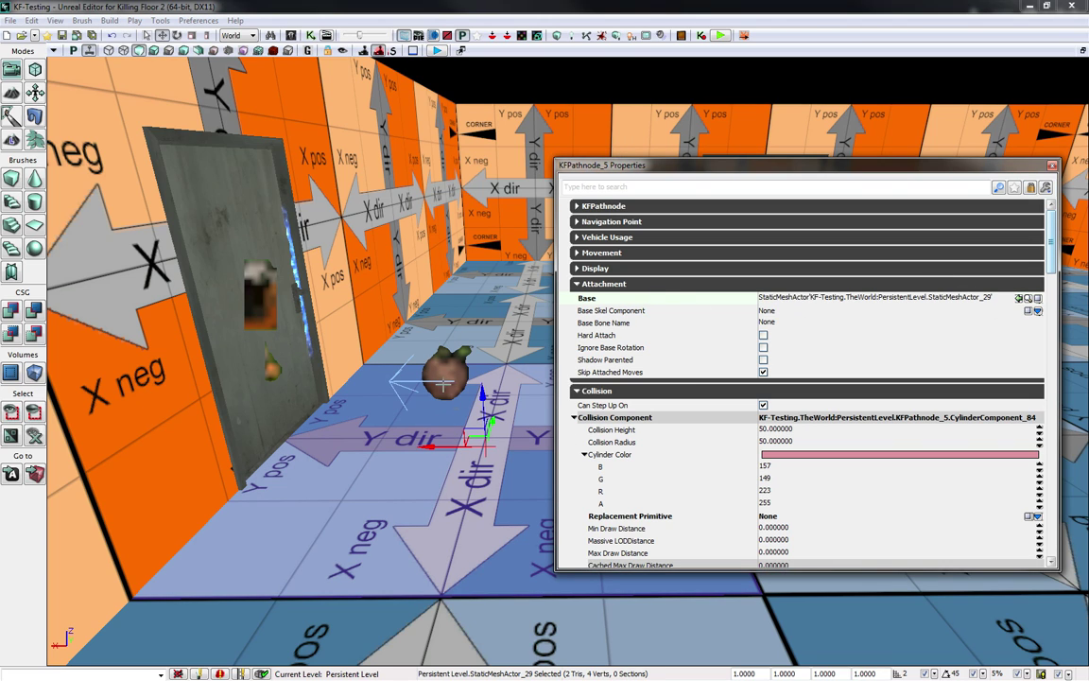
pyautogui.click(443, 382)
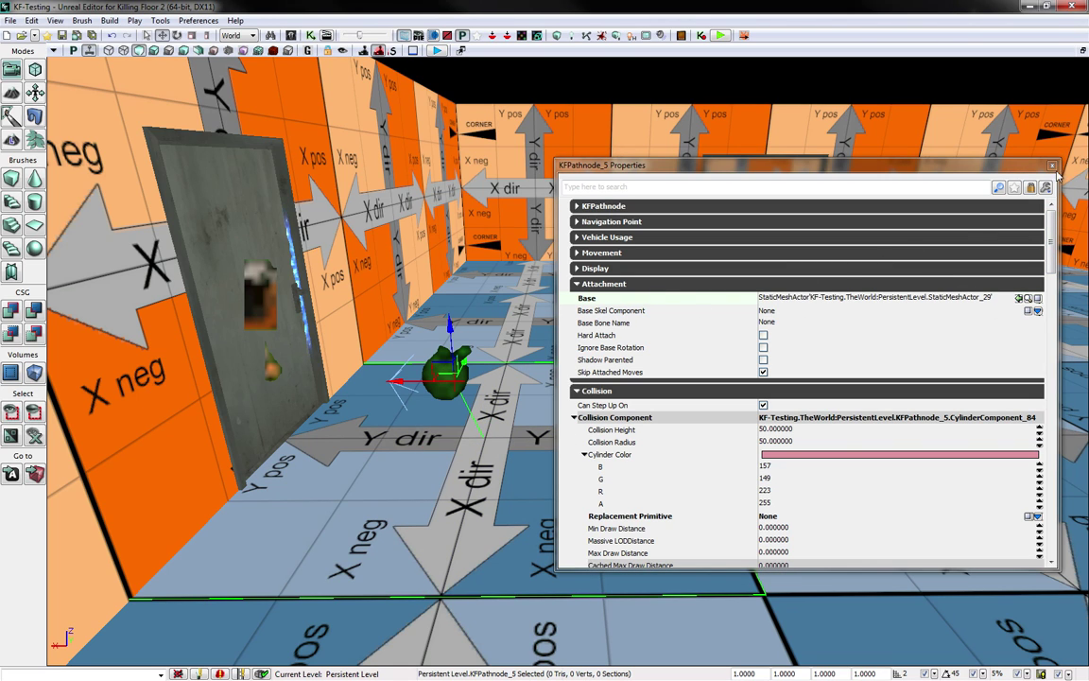
# - Load the first path node's properties, set its Attachment Base to the floor mesh beneath it, and close the properties
pyautogui.moveTo(366, 351); pyautogui.dragTo(213, 351, button='right')
pyautogui.click(388, 358)
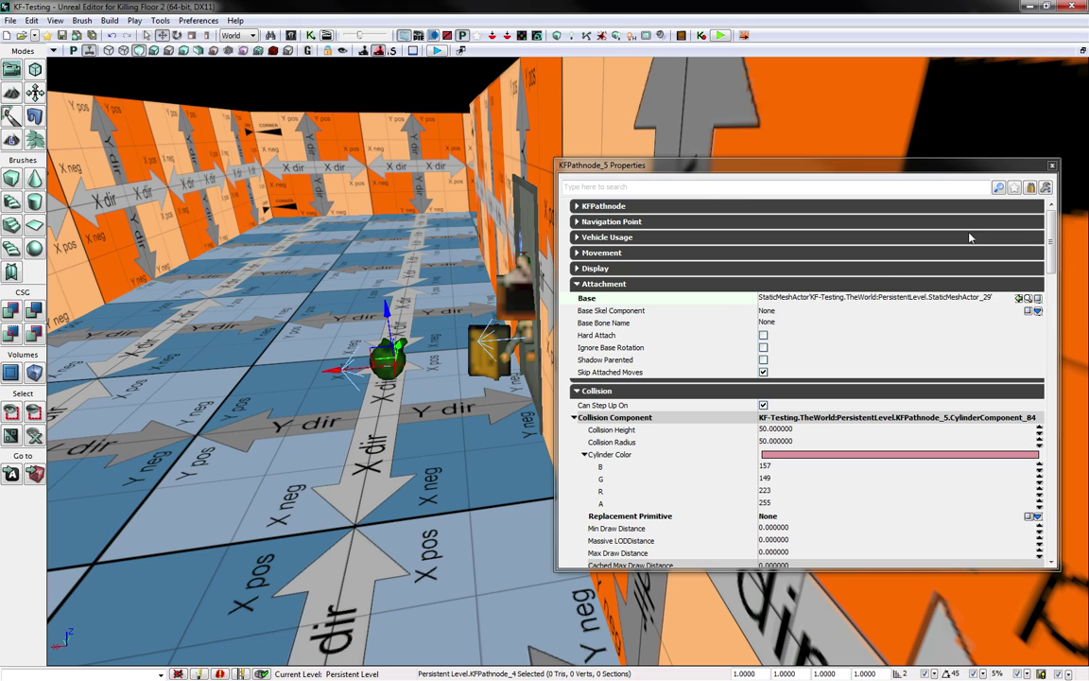
pyautogui.click(1031, 189)
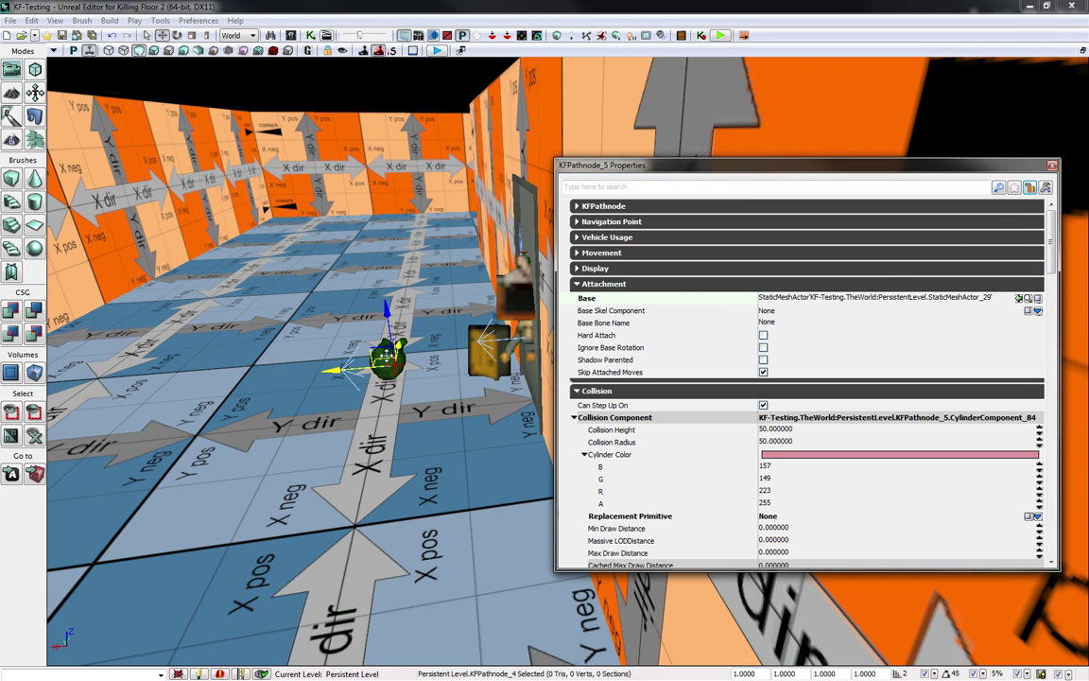
pyautogui.click(383, 357)
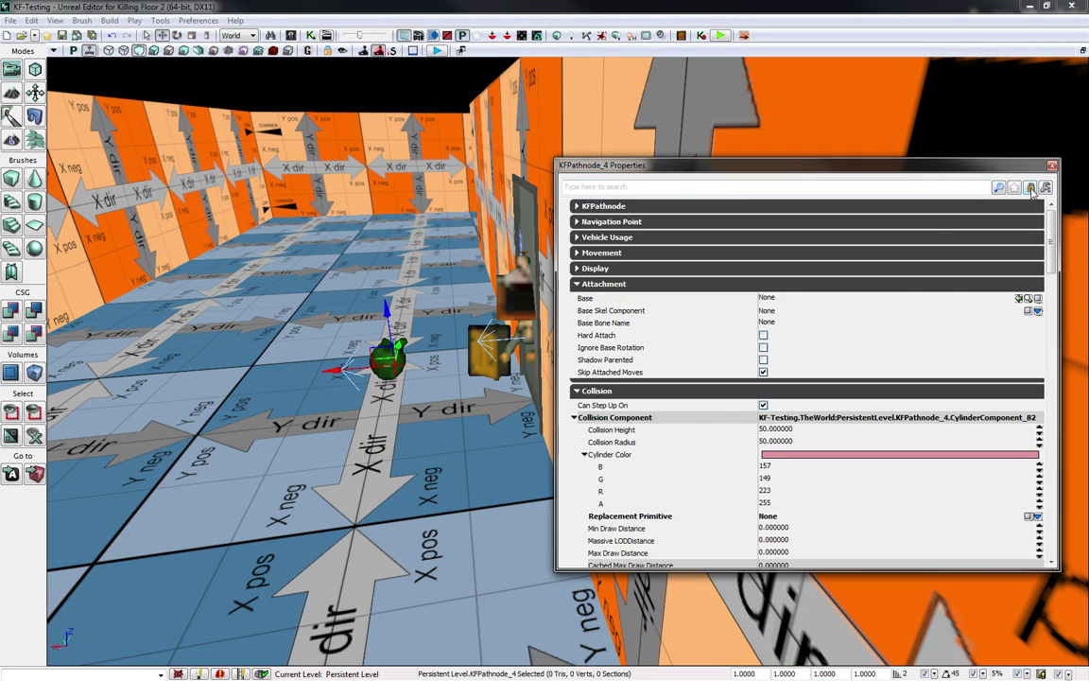
pyautogui.click(385, 427)
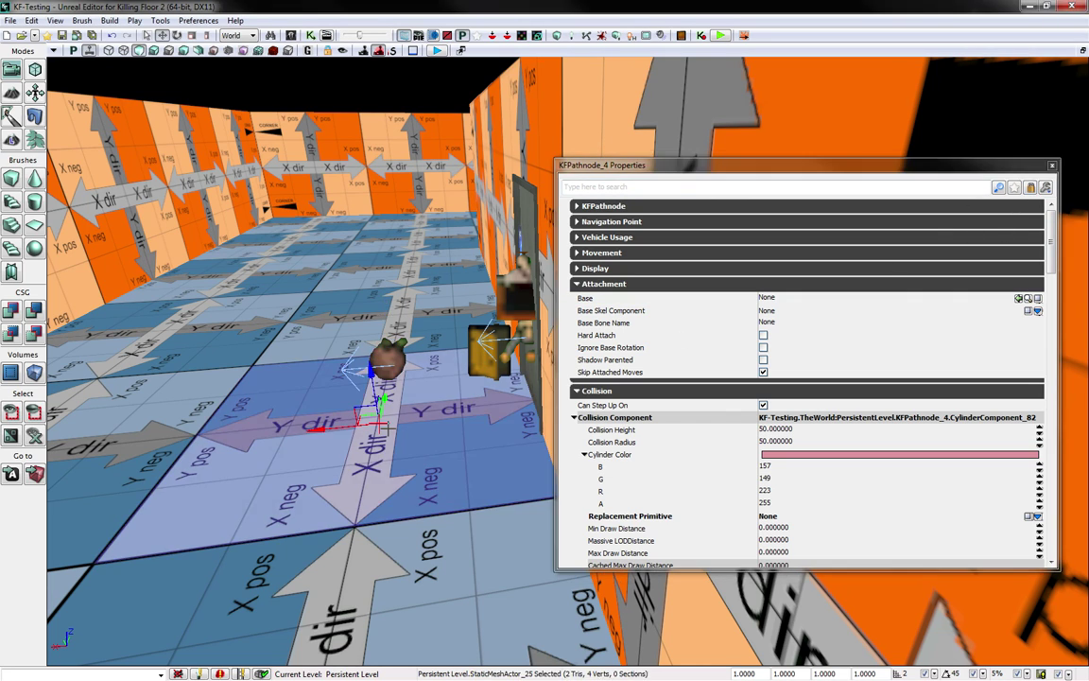
pyautogui.click(1018, 298)
pyautogui.click(1053, 167)
# - Build the navigation paths linking the path nodes and door marker, and close the Map Check results
pyautogui.moveTo(523, 309); pyautogui.dragTo(752, 323, button='right')
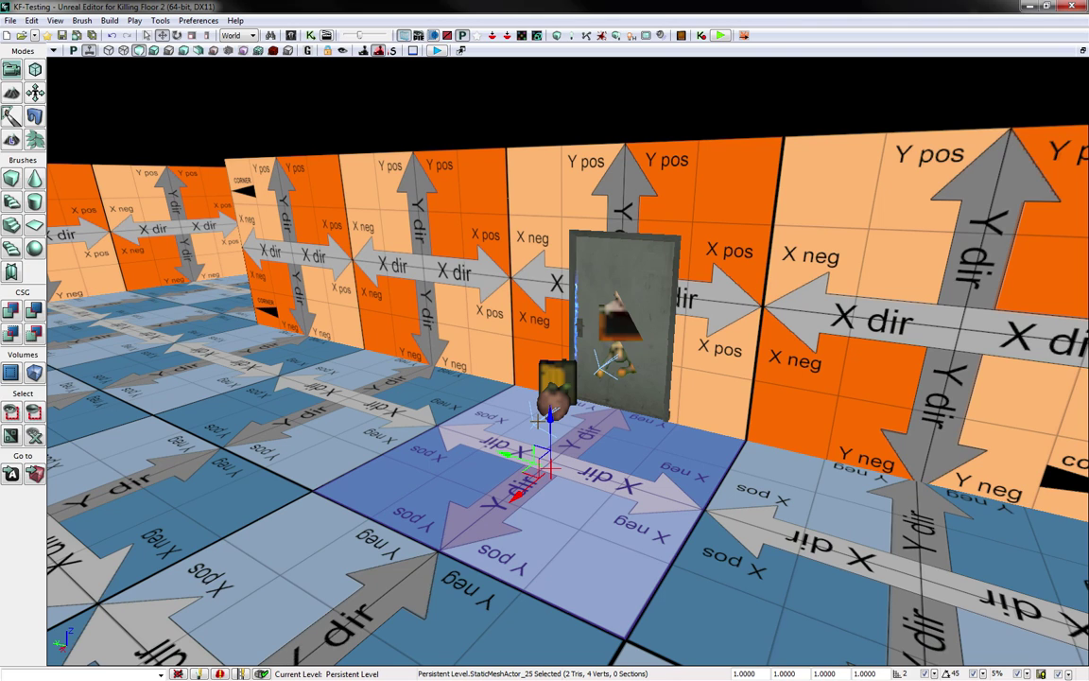
pyautogui.press('w')
pyautogui.moveTo(538, 421)
pyautogui.mouseDown(button='right')
pyautogui.moveTo(487, 422)
pyautogui.moveTo(539, 421)
pyautogui.mouseUp(button='right')
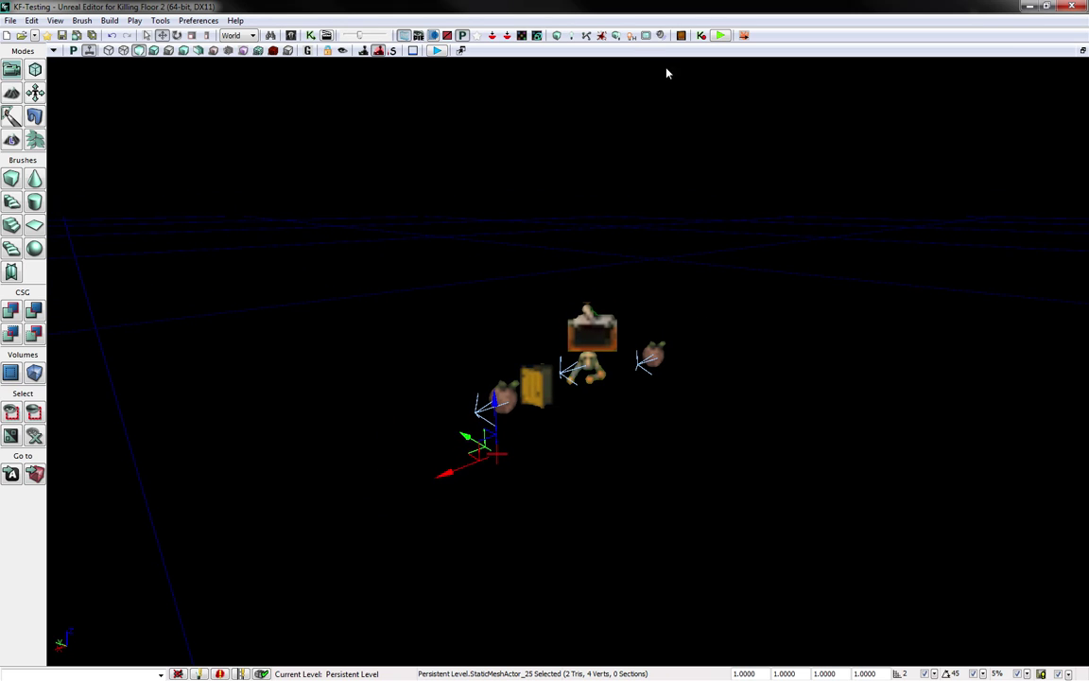
pyautogui.click(616, 36)
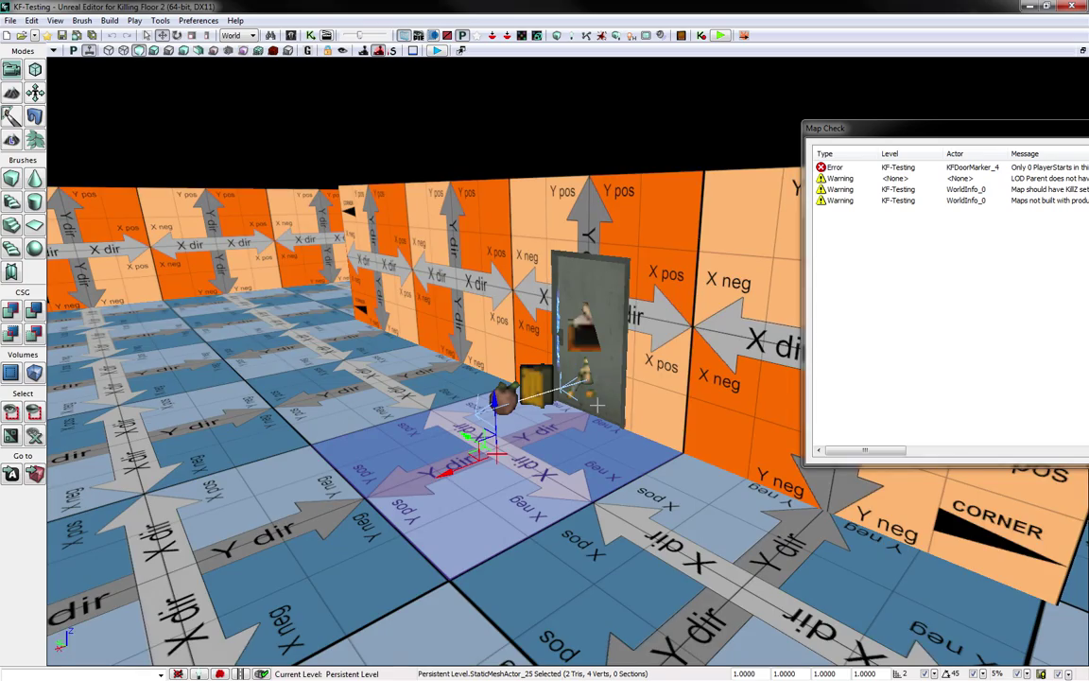
pyautogui.moveTo(598, 405)
pyautogui.mouseDown(button='right')
pyautogui.moveTo(614, 407)
pyautogui.moveTo(482, 416)
pyautogui.moveTo(416, 406)
pyautogui.moveTo(492, 393)
pyautogui.moveTo(598, 405)
pyautogui.mouseUp(button='right')
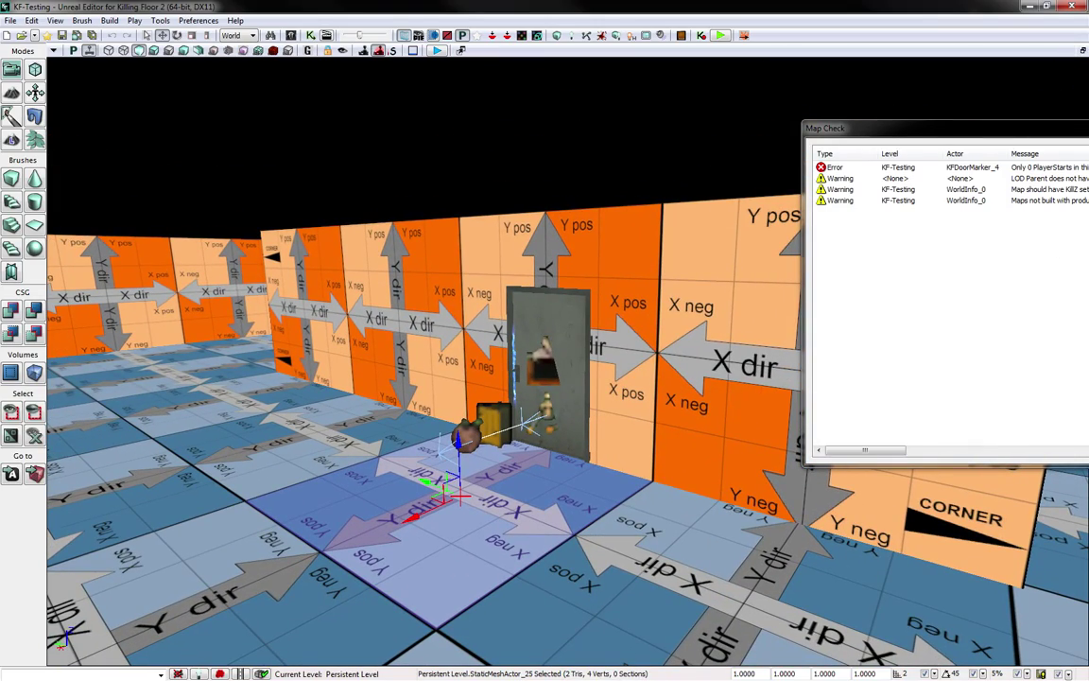
pyautogui.click(1088, 128)
# - Save the current level
pyautogui.moveTo(576, 379)
pyautogui.mouseDown()
pyautogui.moveTo(565, 321)
pyautogui.moveTo(560, 395)
pyautogui.moveTo(579, 374)
pyautogui.mouseUp()
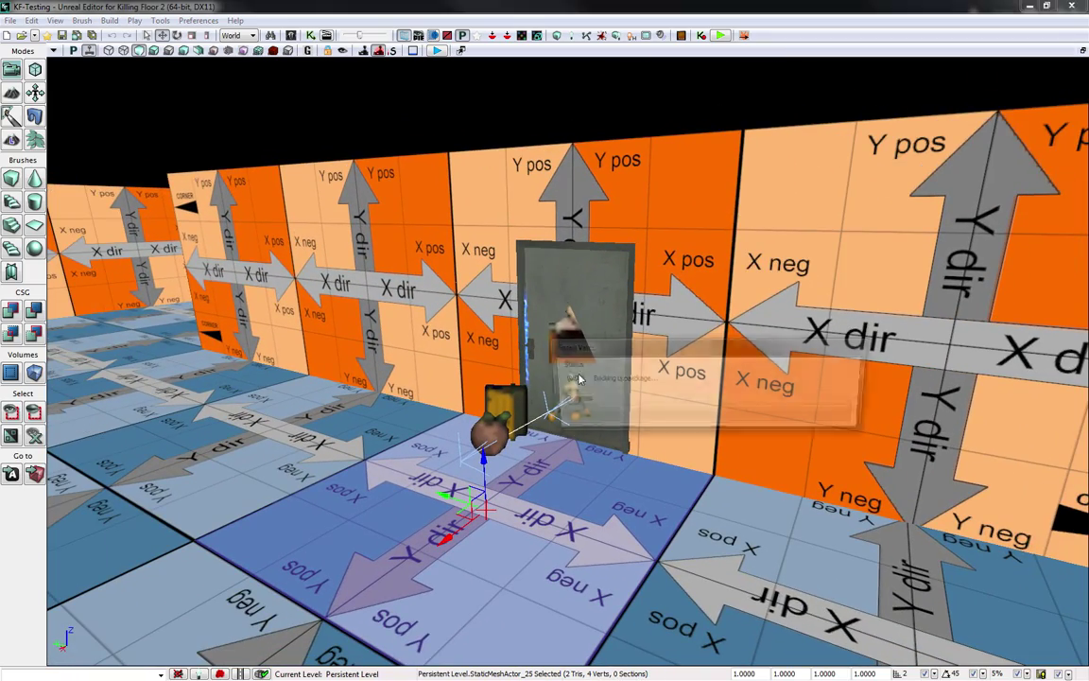
pyautogui.click(10, 20)
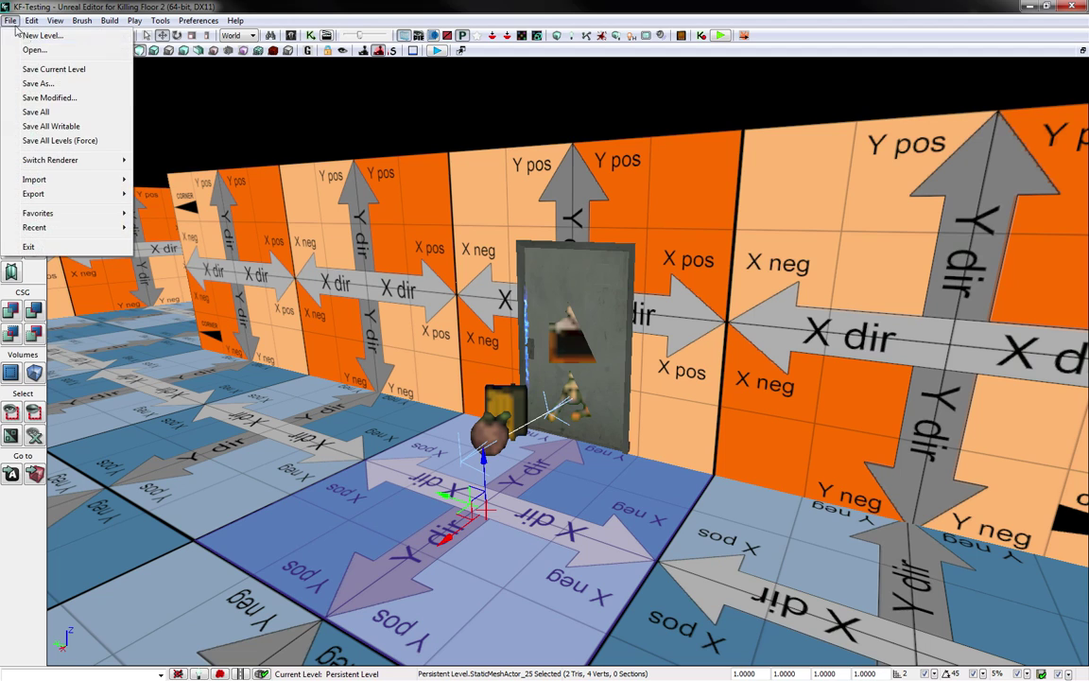
pyautogui.click(38, 70)
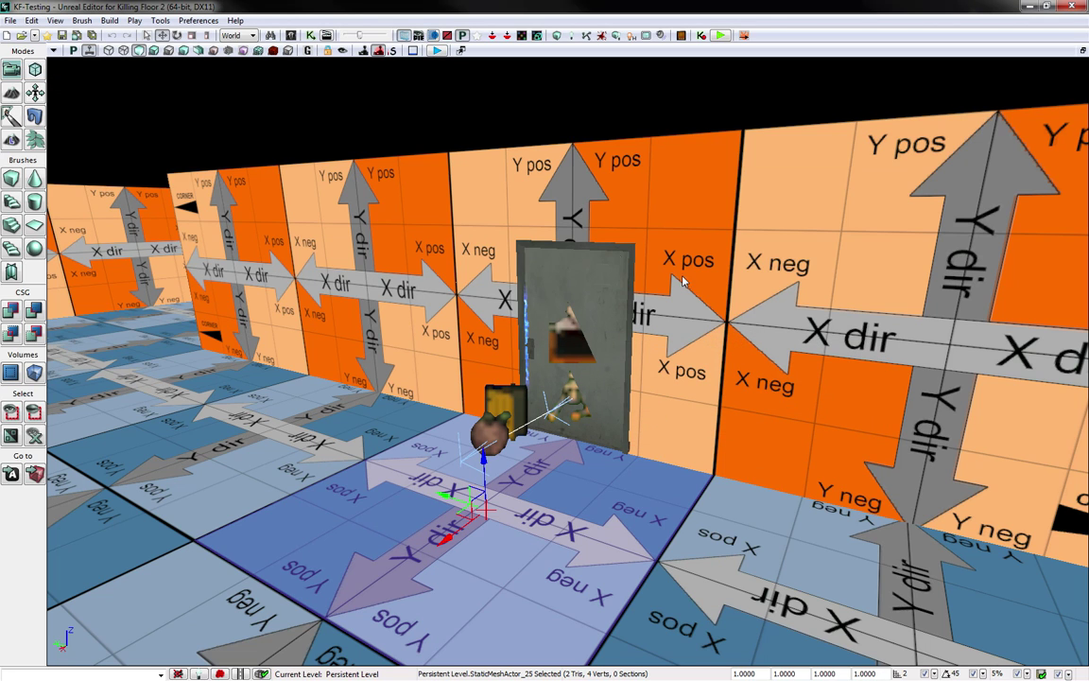
# - Open the recent level Mod_Tools_Door_Template.kfm
pyautogui.click(10, 20)
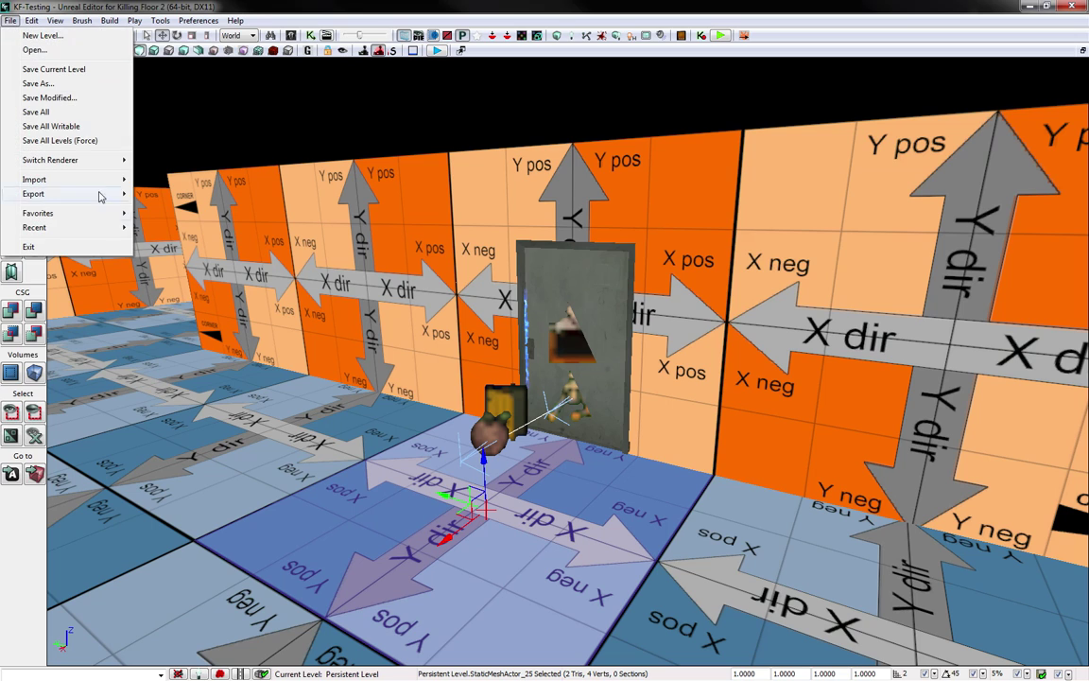
pyautogui.moveTo(99, 227)
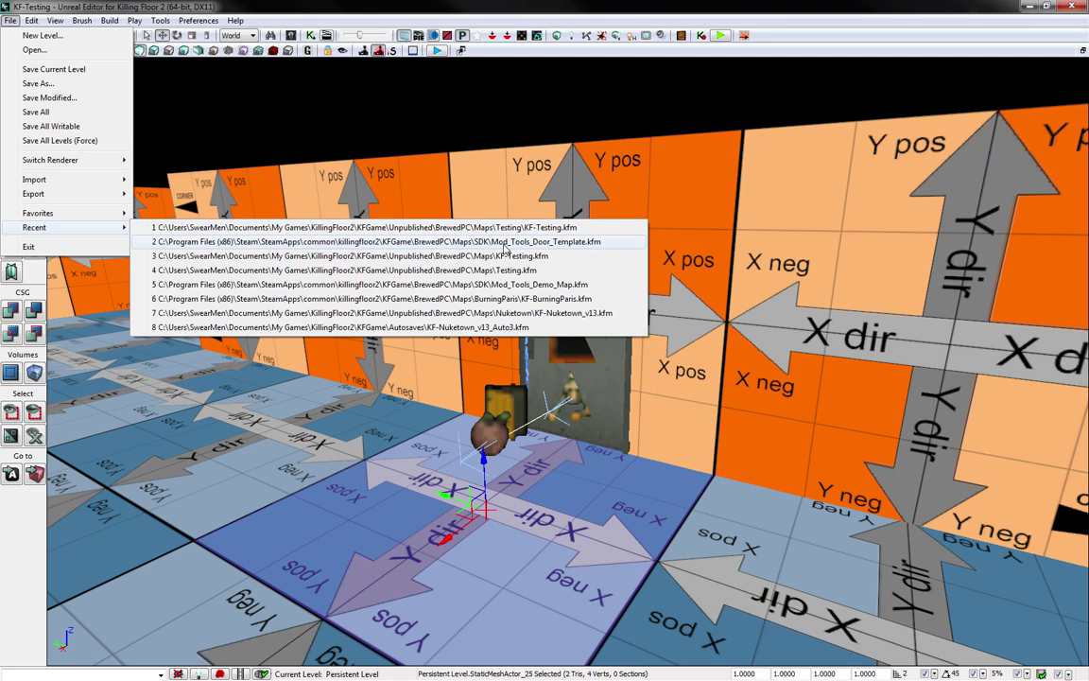
pyautogui.click(543, 243)
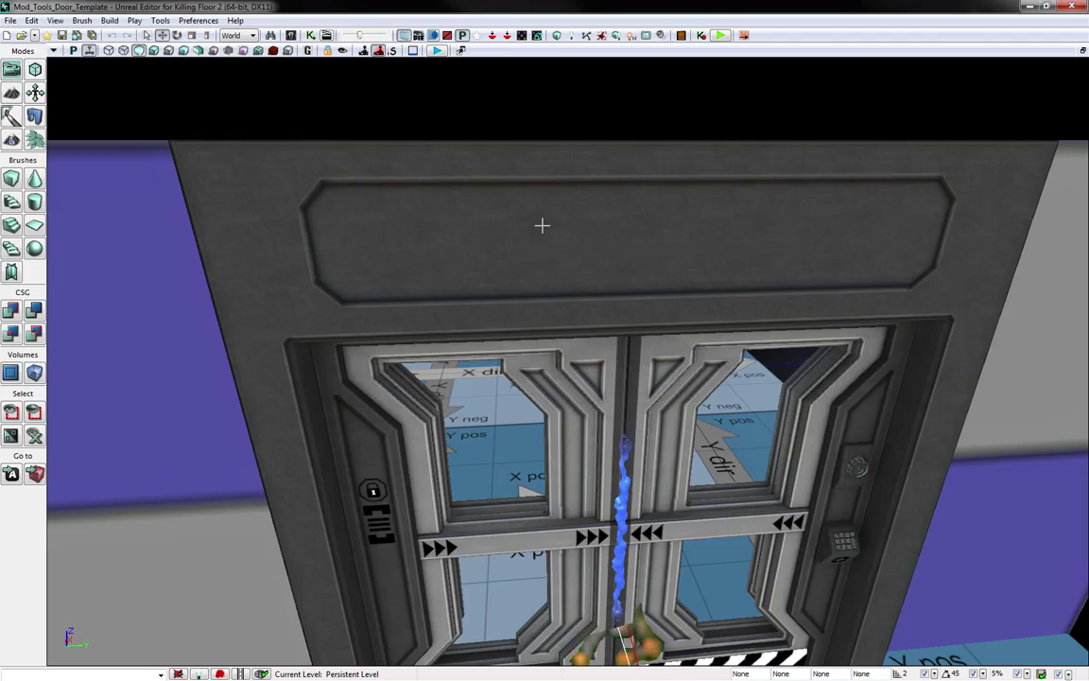
# - Select the near path node, the door marker and the KFDoorActor of the plain grey door in the orange wall
pyautogui.press('s')
pyautogui.moveTo(541, 289); pyautogui.dragTo(665, 289, button='right')
pyautogui.press('w')
pyautogui.press('d')
pyautogui.press('w')
pyautogui.press('w')
pyautogui.press('a')
pyautogui.press('s')
pyautogui.press('w')
pyautogui.press('s')
pyautogui.click(644, 406)
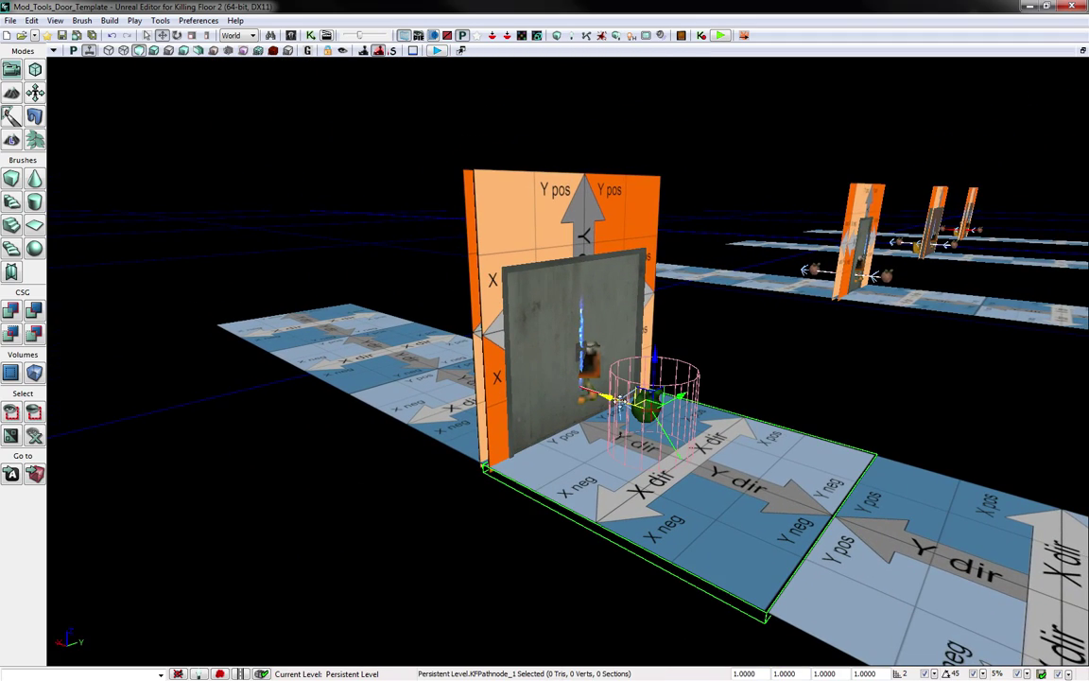
pyautogui.keyDown('ctrl'); pyautogui.click(591, 399); pyautogui.keyUp('ctrl')
pyautogui.keyDown('ctrl'); pyautogui.click(593, 363); pyautogui.keyUp('ctrl')
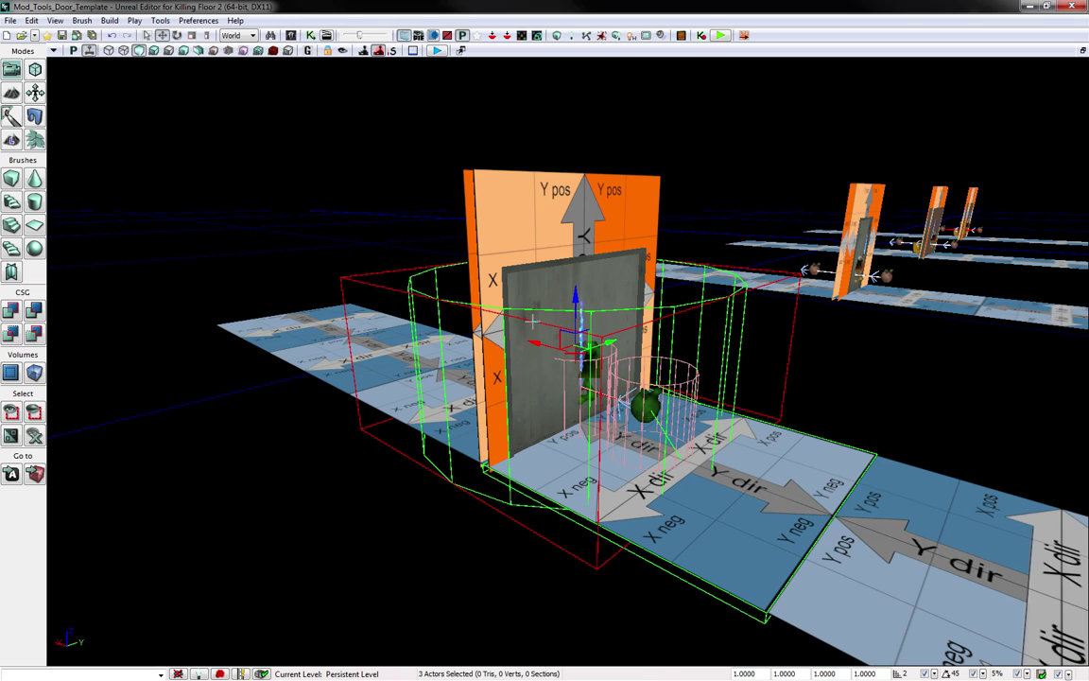
# - Add the path node on the door's other side and the yellow trigger to the selection
pyautogui.press('a')
pyautogui.moveTo(533, 321); pyautogui.dragTo(579, 322, button='right')
pyautogui.keyDown('ctrl'); pyautogui.click(532, 359); pyautogui.keyUp('ctrl')
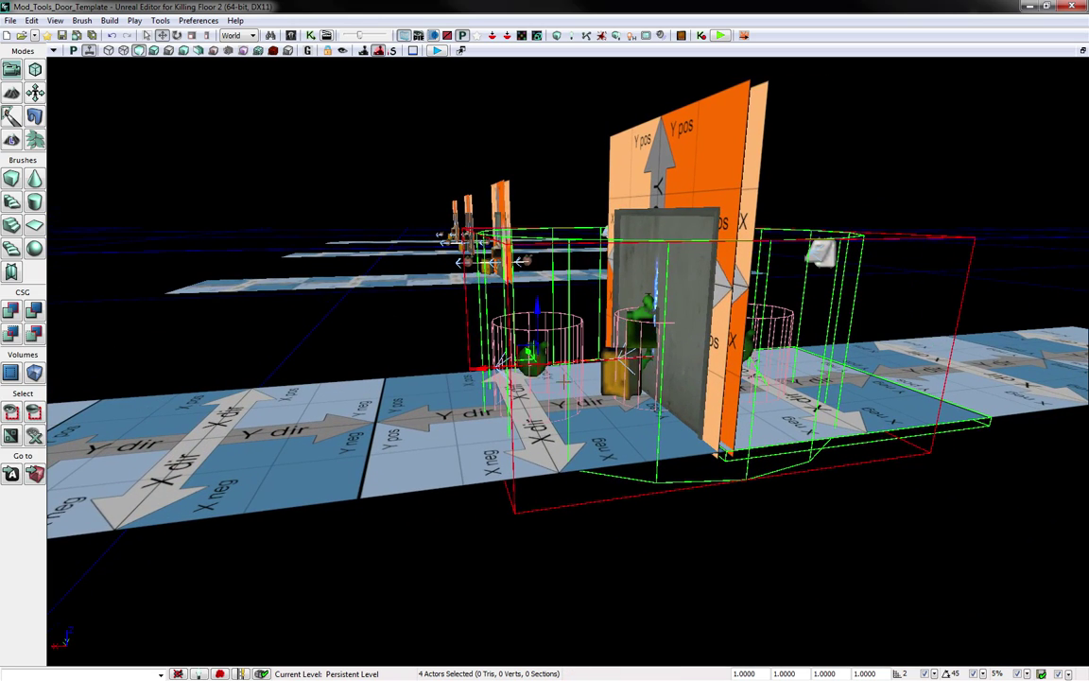
pyautogui.keyDown('ctrl'); pyautogui.click(651, 375); pyautogui.keyUp('ctrl')
pyautogui.keyDown('ctrl'); pyautogui.click(646, 359); pyautogui.keyUp('ctrl')
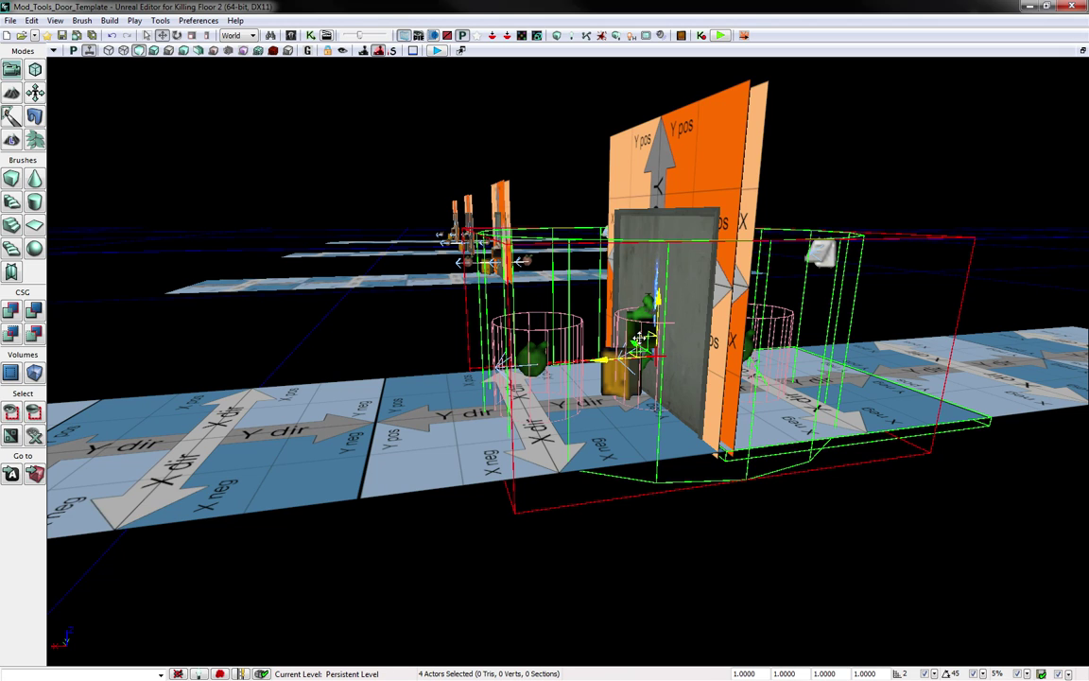
pyautogui.keyDown('ctrl'); pyautogui.click(614, 377); pyautogui.keyUp('ctrl')
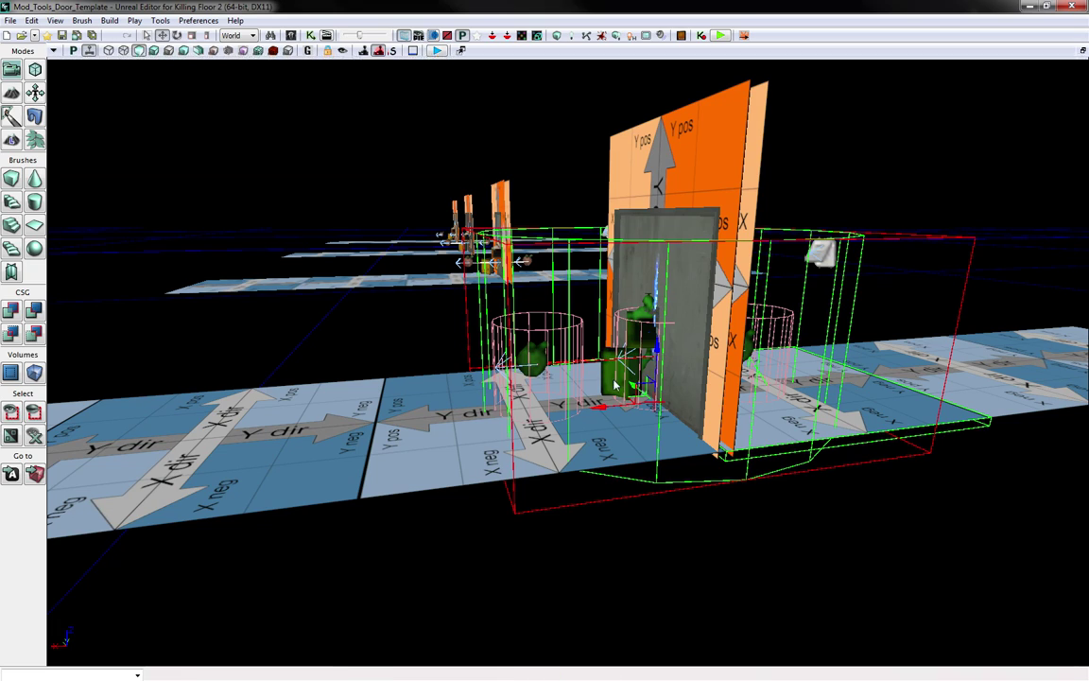
# - Copy the selected door actors and reopen the recent level KF-Testing without saving Mod_Tools_Door_Template
pyautogui.moveTo(654, 366); pyautogui.dragTo(542, 366, button='right')
pyautogui.moveTo(542, 367); pyautogui.dragTo(518, 386)
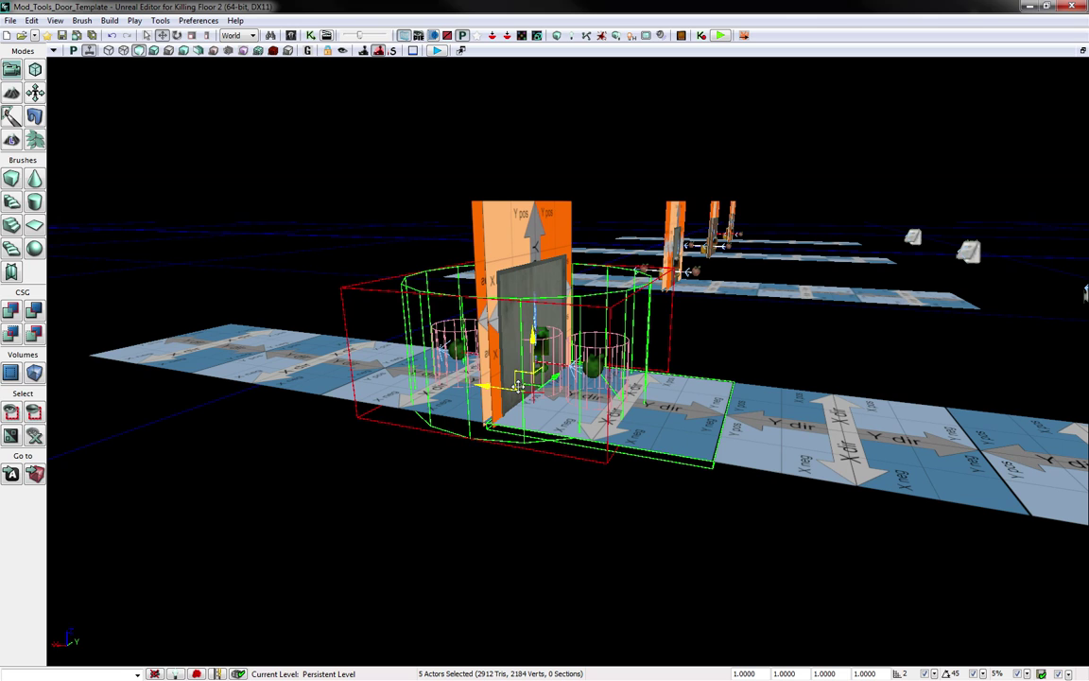
pyautogui.click(10, 20)
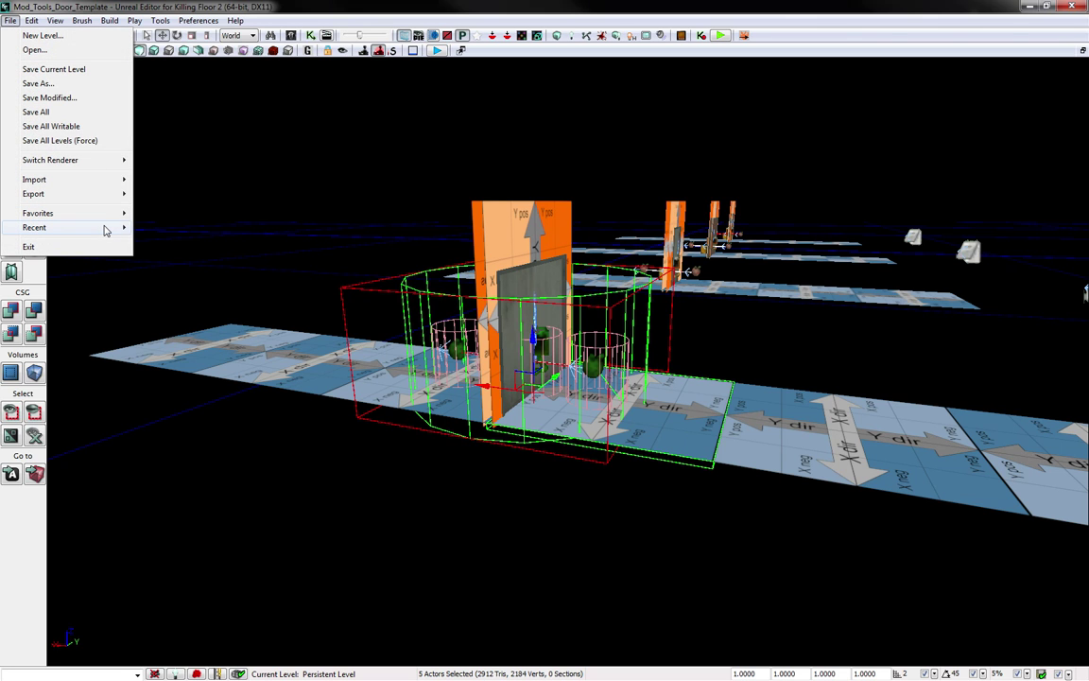
pyautogui.click(207, 243)
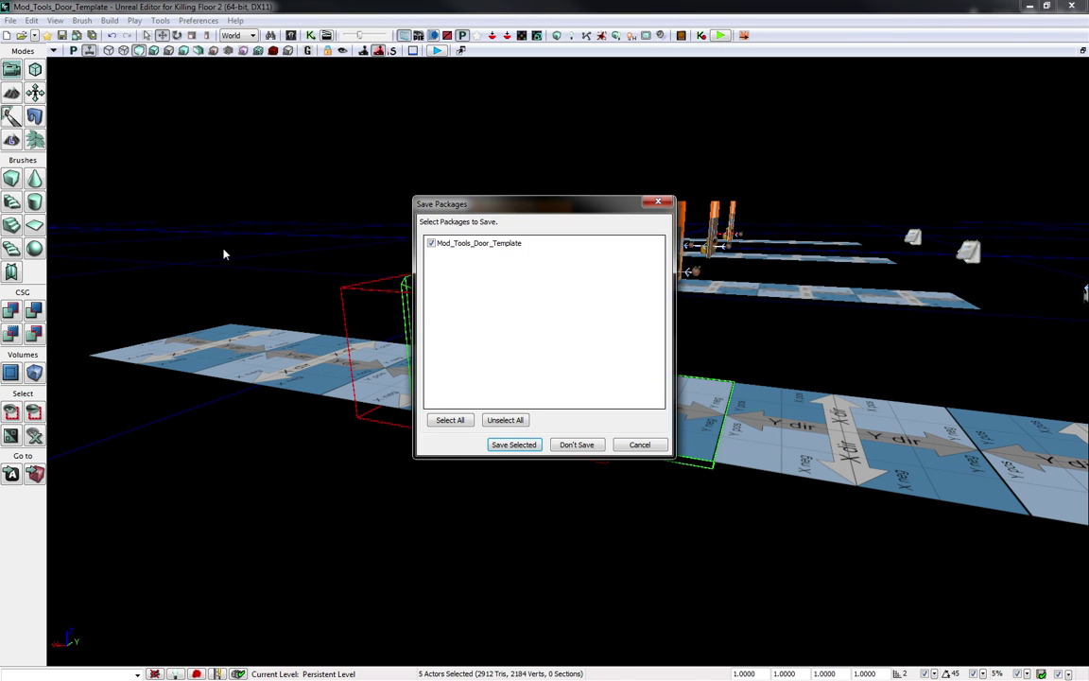
pyautogui.click(572, 445)
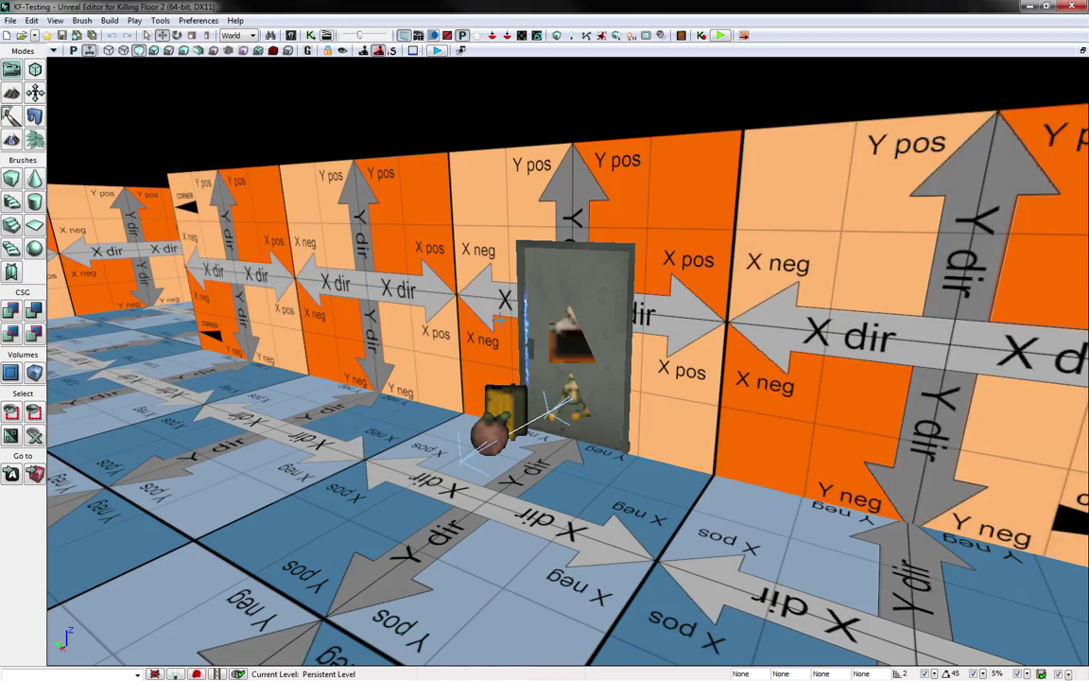
# - Paste the copied door setup on the floor at the wide empty door frame
pyautogui.moveTo(546, 380); pyautogui.dragTo(643, 345, button='right')
pyautogui.moveTo(464, 278); pyautogui.dragTo(465, 278, button='right')
pyautogui.rightClick(486, 398)
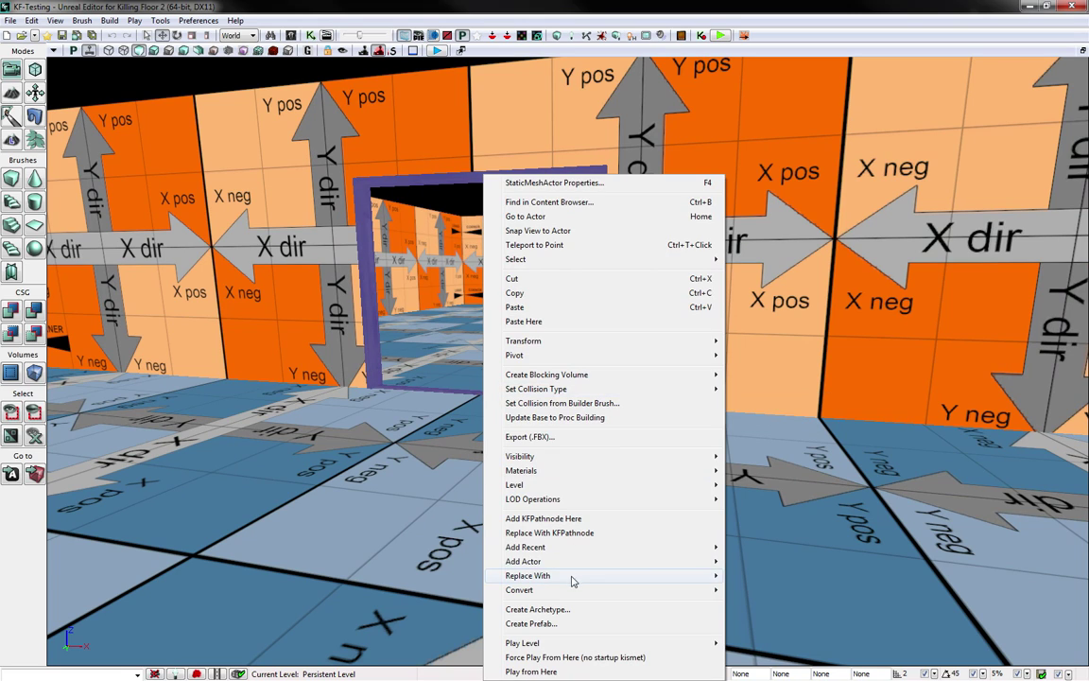
pyautogui.click(567, 324)
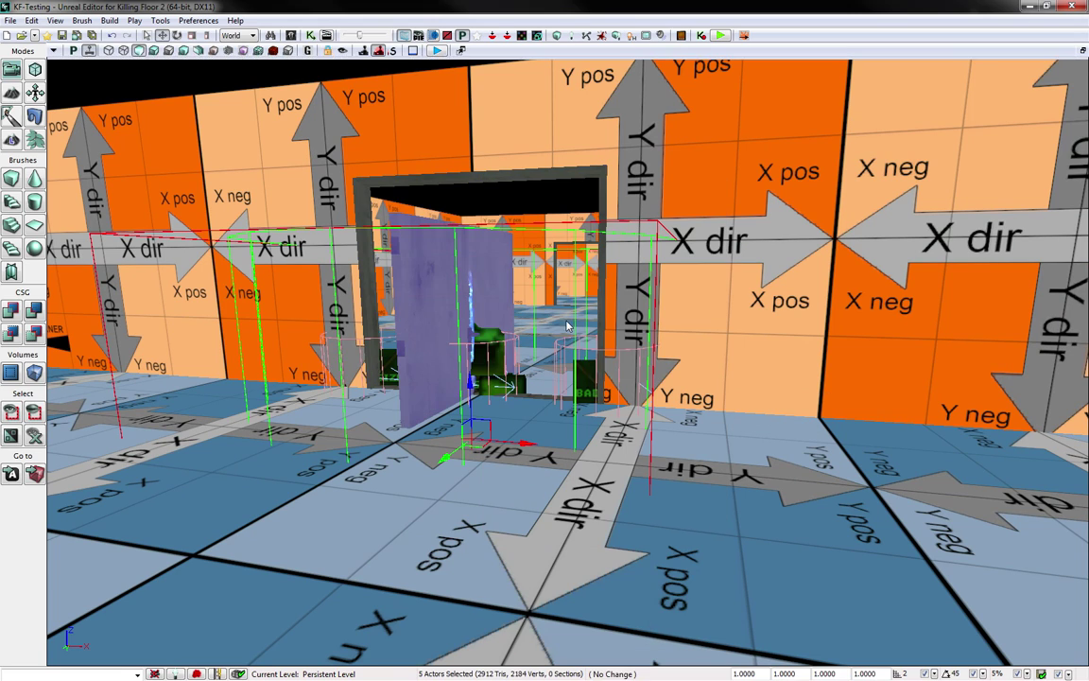
# - Rotate the pasted door actors so the door runs parallel to the orange wall
pyautogui.moveTo(568, 324); pyautogui.dragTo(567, 324, button='right')
pyautogui.press('space')
pyautogui.moveTo(494, 437); pyautogui.dragTo(573, 469)
pyautogui.press('space')
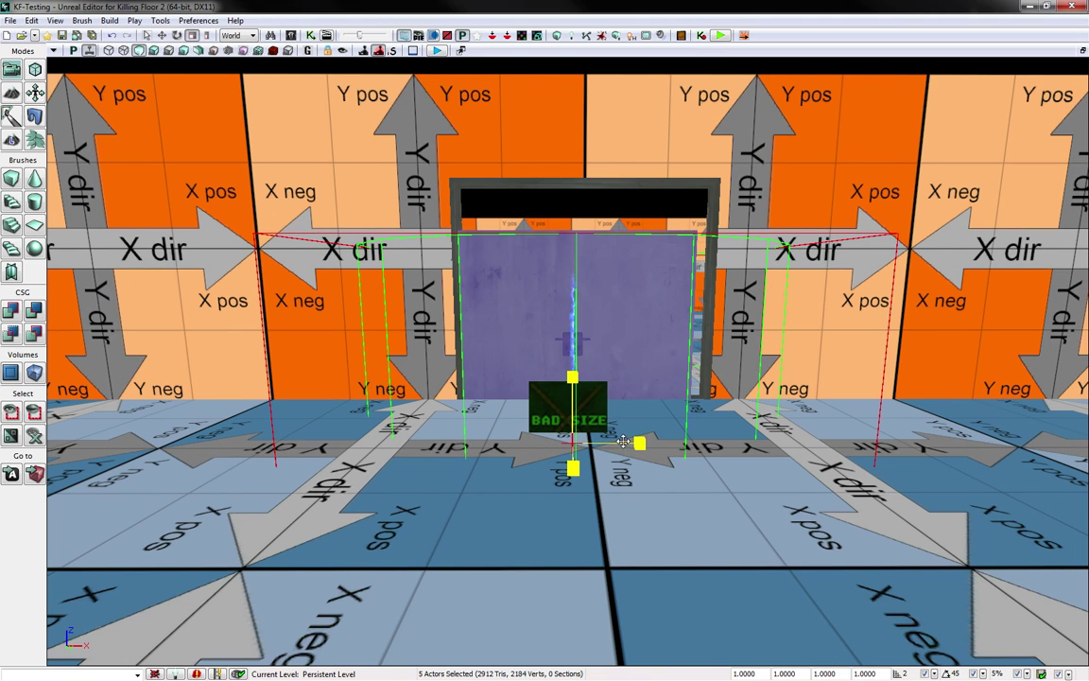
# - Move the pasted door actors so the door fits inside the grey frame in the orange wall
pyautogui.press('space')
pyautogui.moveTo(572, 402); pyautogui.dragTo(571, 350)
pyautogui.moveTo(627, 407); pyautogui.dragTo(644, 405)
pyautogui.moveTo(645, 405); pyautogui.dragTo(683, 379, button='right')
pyautogui.moveTo(595, 444); pyautogui.dragTo(599, 440)
pyautogui.moveTo(599, 440); pyautogui.dragTo(548, 483, button='right')
# - Set the attachment Base of KFPathnode_1 to the floor mesh on its side of the door
pyautogui.click(491, 377)
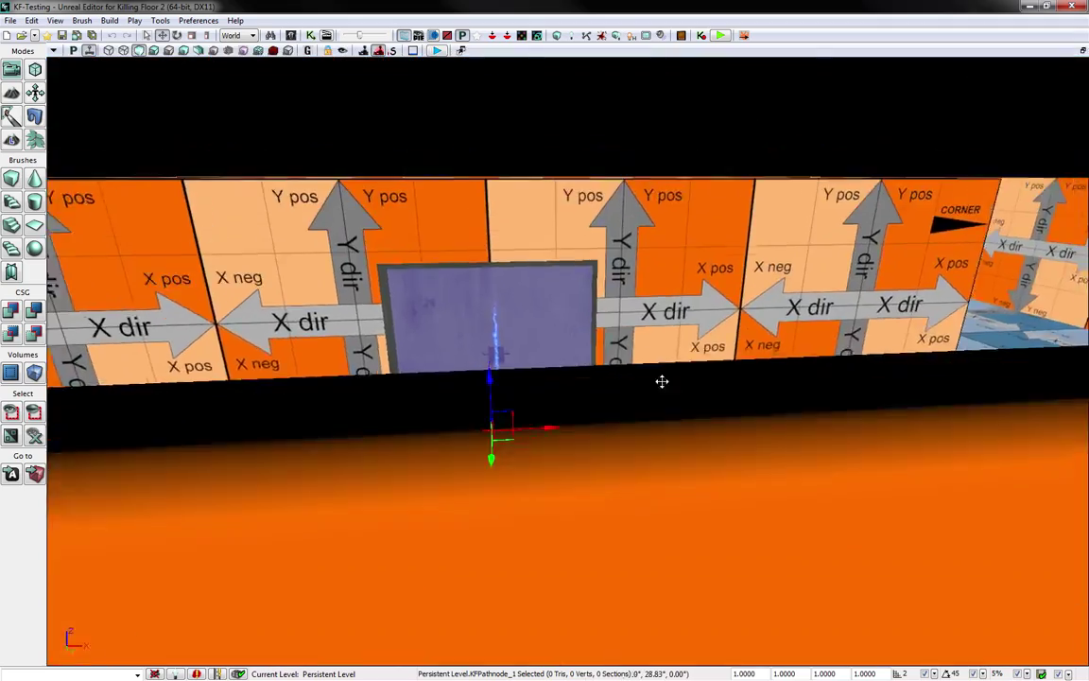
pyautogui.moveTo(662, 381); pyautogui.dragTo(694, 355, button='right')
pyautogui.moveTo(444, 320); pyautogui.dragTo(464, 317, button='right')
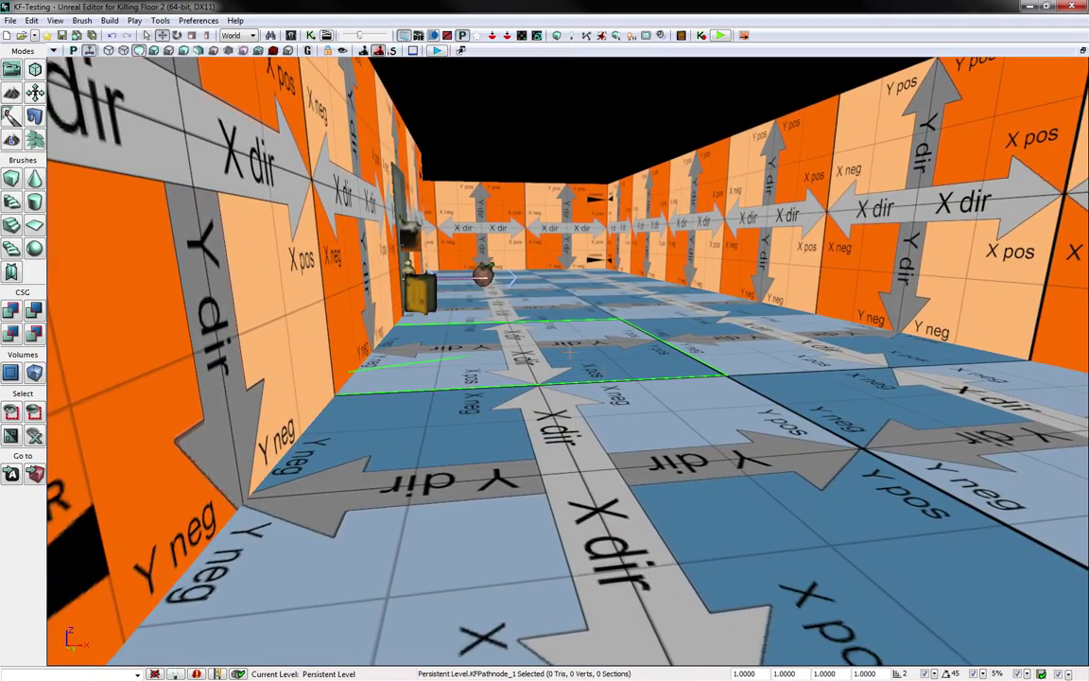
pyautogui.moveTo(536, 351)
pyautogui.mouseDown(button='right')
pyautogui.moveTo(445, 350)
pyautogui.moveTo(520, 349)
pyautogui.mouseUp(button='right')
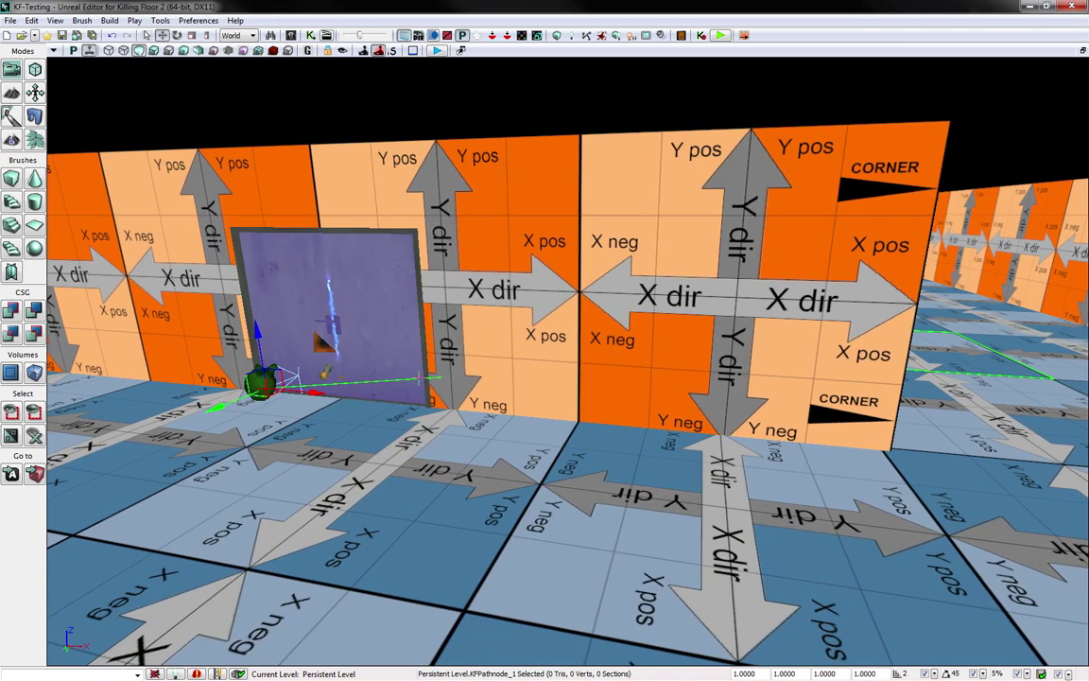
pyautogui.moveTo(421, 378); pyautogui.dragTo(368, 382, button='right')
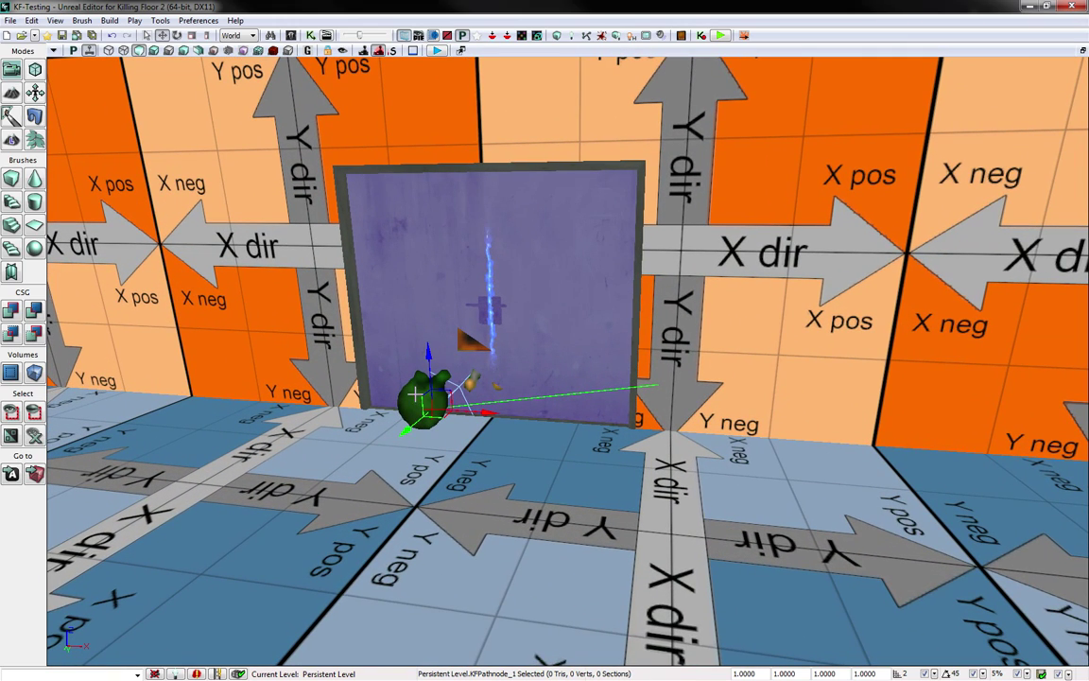
pyautogui.doubleClick(416, 381)
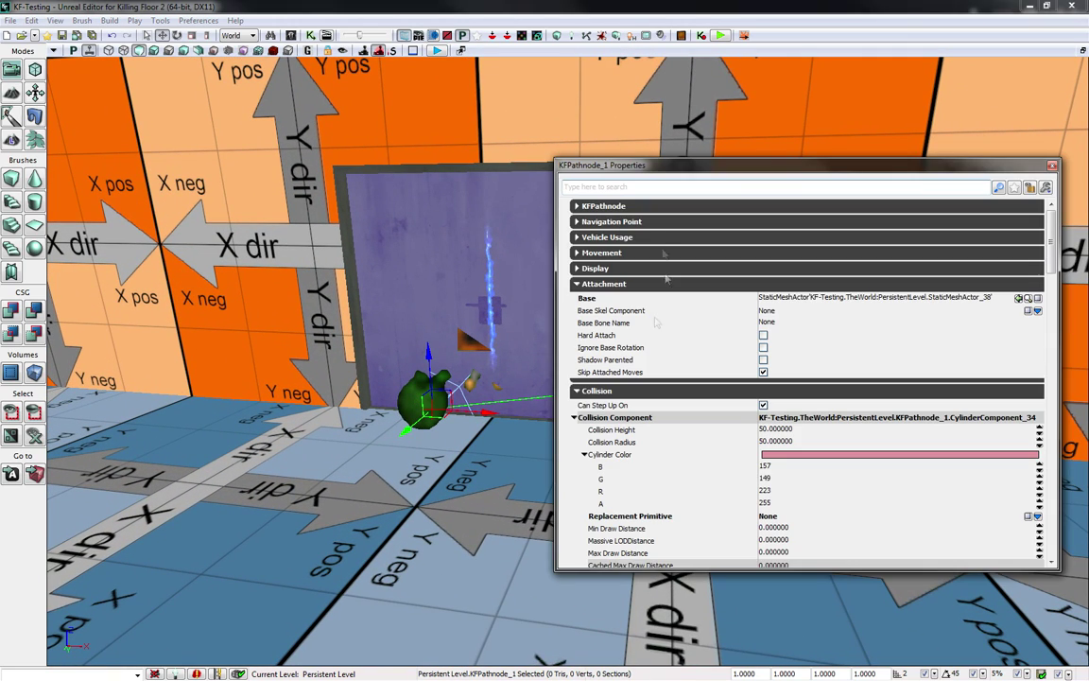
pyautogui.click(488, 467)
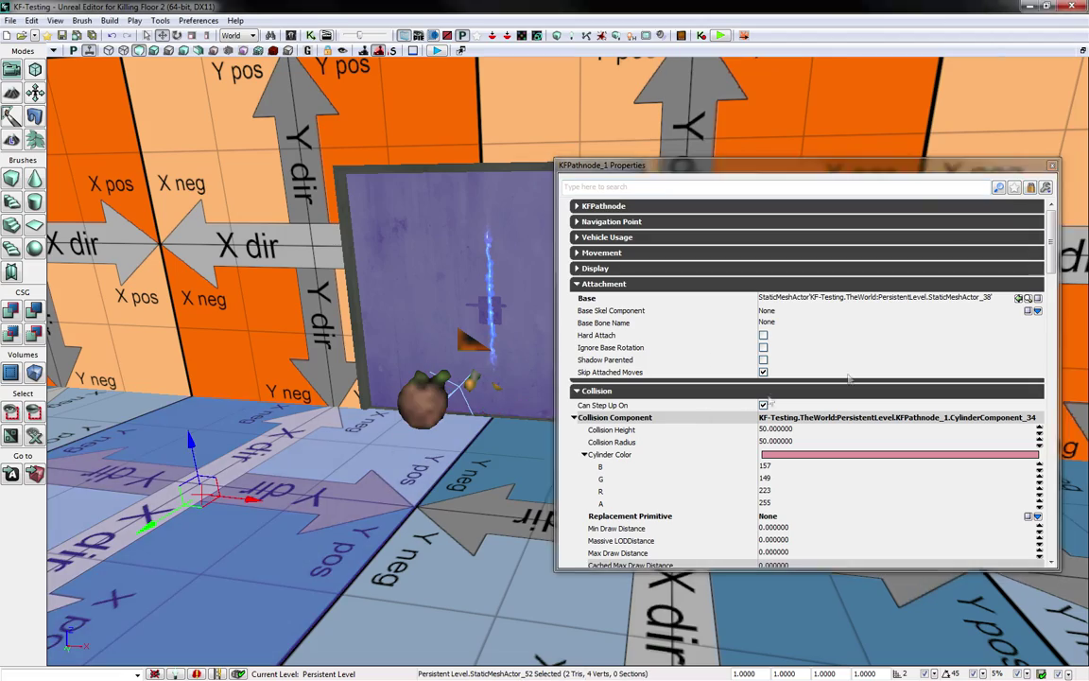
pyautogui.click(1018, 298)
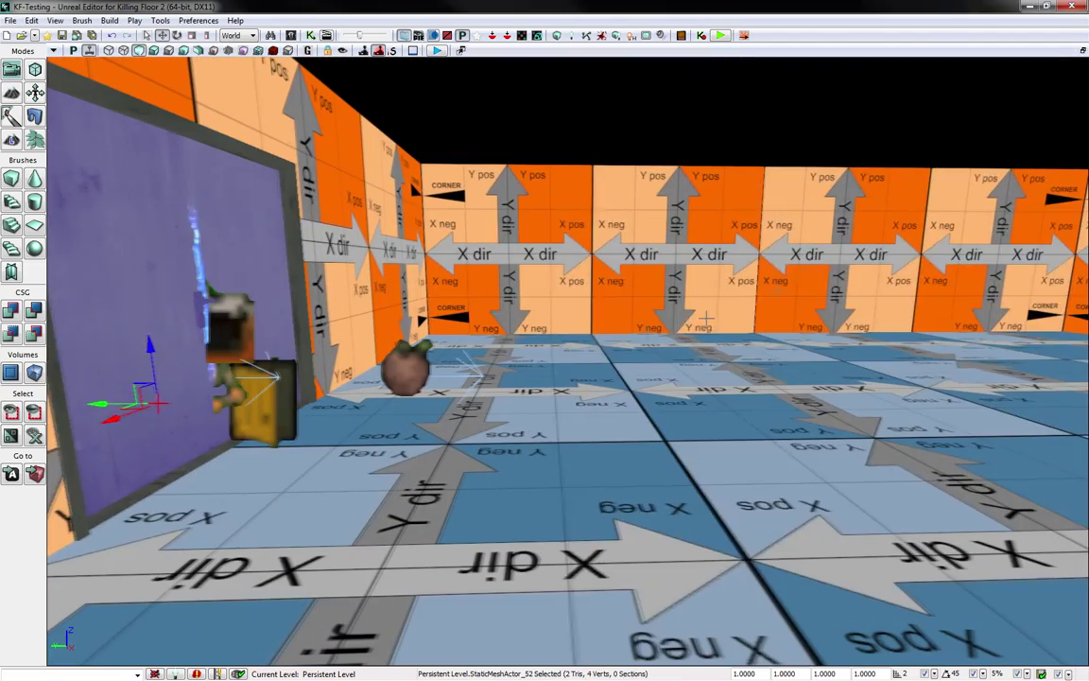
# - Set the attachment Base of KFPathnode_0, on the door's other side, to the floor mesh there
pyautogui.click(414, 361)
pyautogui.doubleClick(413, 362)
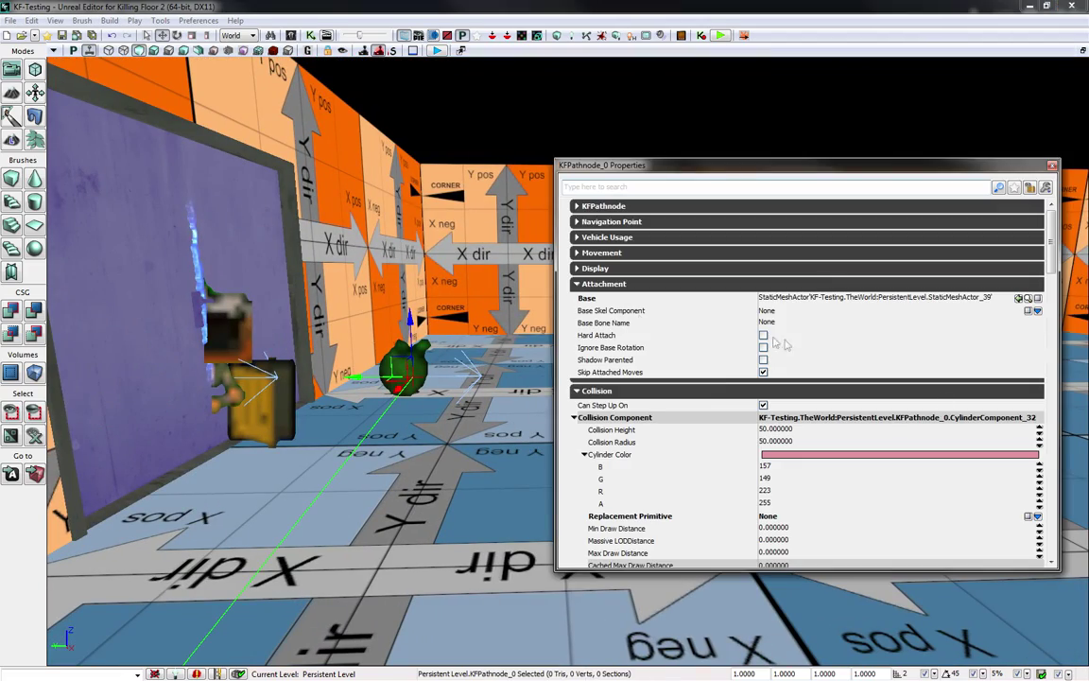
pyautogui.click(478, 397)
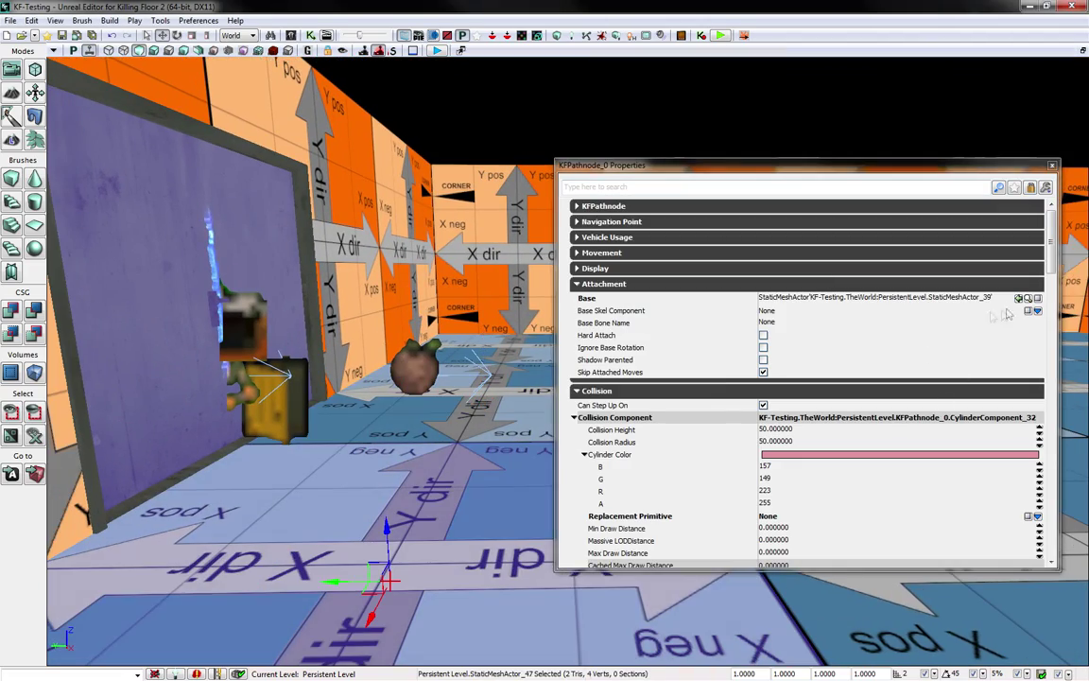
pyautogui.click(1019, 298)
# - Set the door marker's attachment Base to the floor mesh beside the door and close its properties
pyautogui.doubleClick(244, 387)
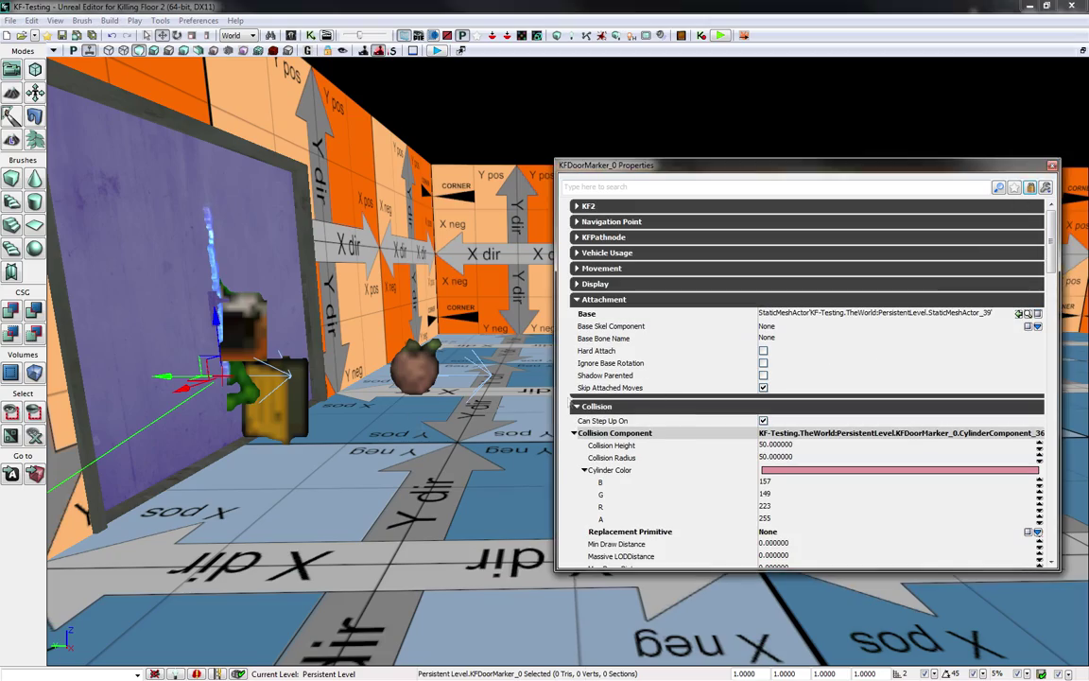
pyautogui.click(411, 416)
pyautogui.click(1019, 313)
pyautogui.click(1053, 165)
# - Place a KFTrigger_ChokePoint actor in the other wide doorway, which has a frame but no door
pyautogui.moveTo(484, 387); pyautogui.dragTo(620, 367, button='right')
pyautogui.click(522, 364)
pyautogui.moveTo(563, 449); pyautogui.dragTo(631, 378)
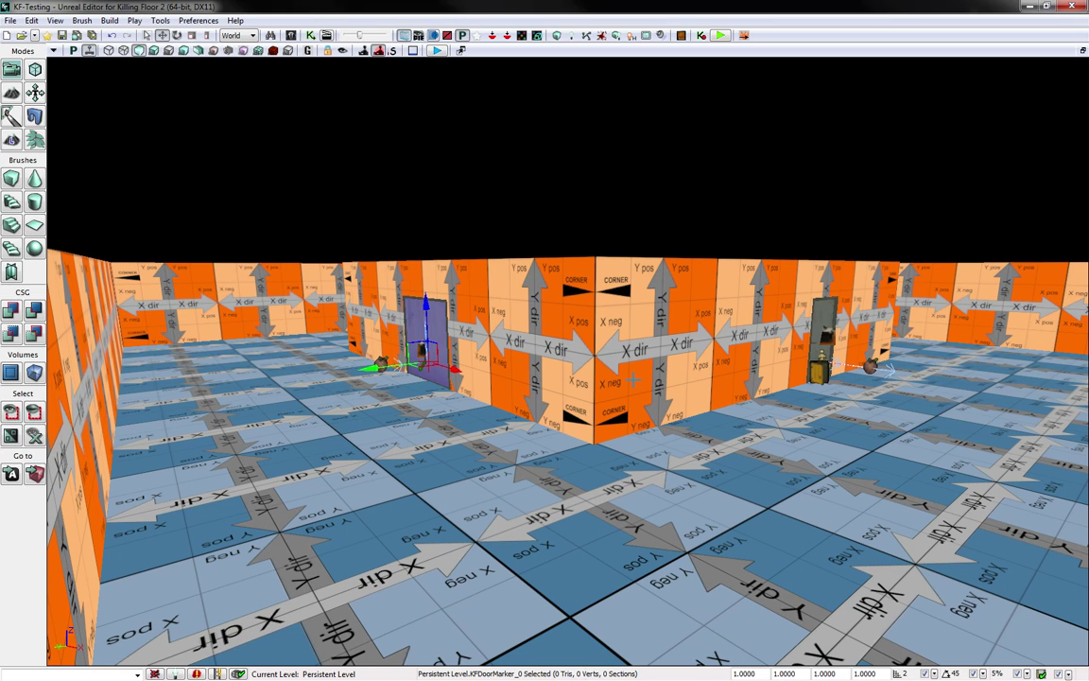
pyautogui.moveTo(773, 356); pyautogui.dragTo(726, 352, button='right')
pyautogui.moveTo(714, 255); pyautogui.dragTo(679, 407)
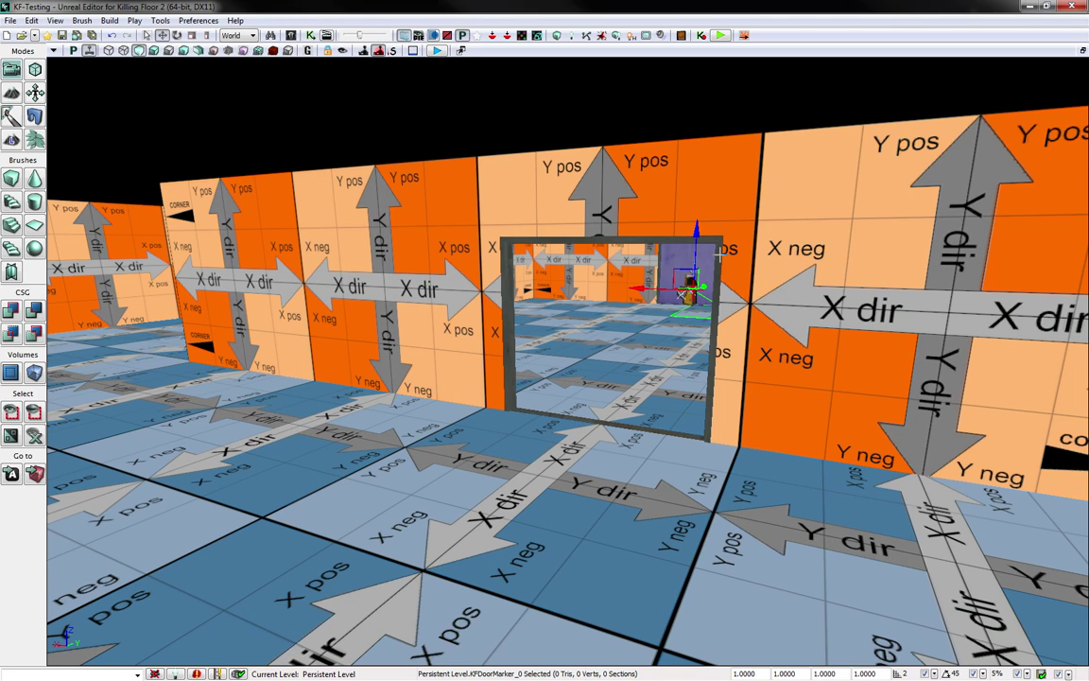
pyautogui.moveTo(1088, 75); pyautogui.dragTo(867, 77)
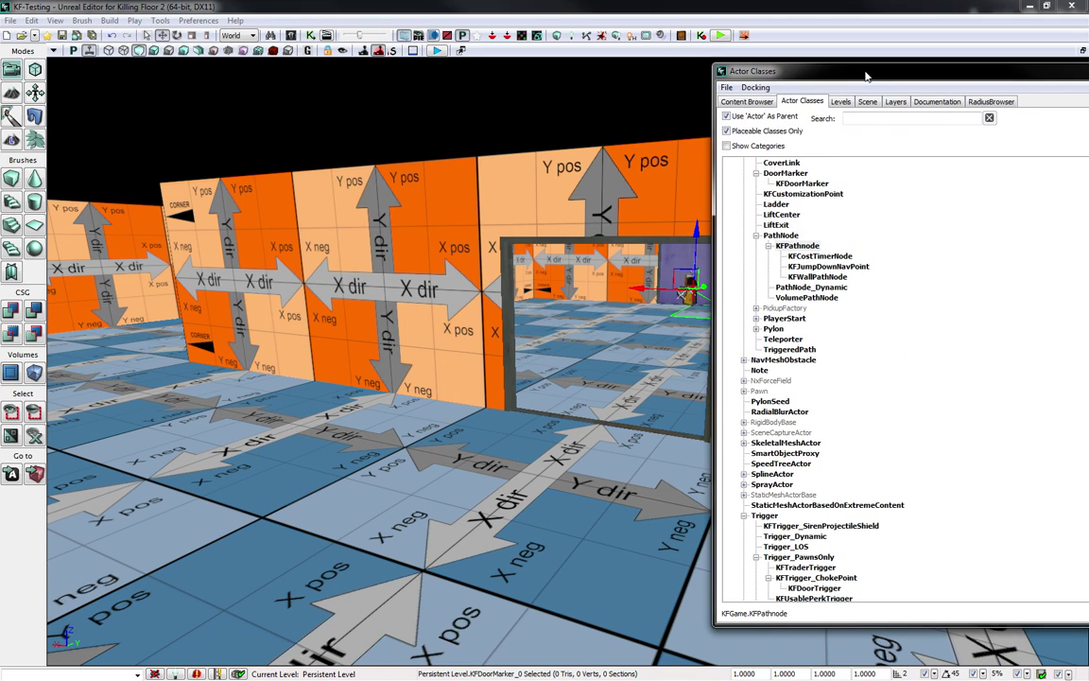
pyautogui.click(810, 579)
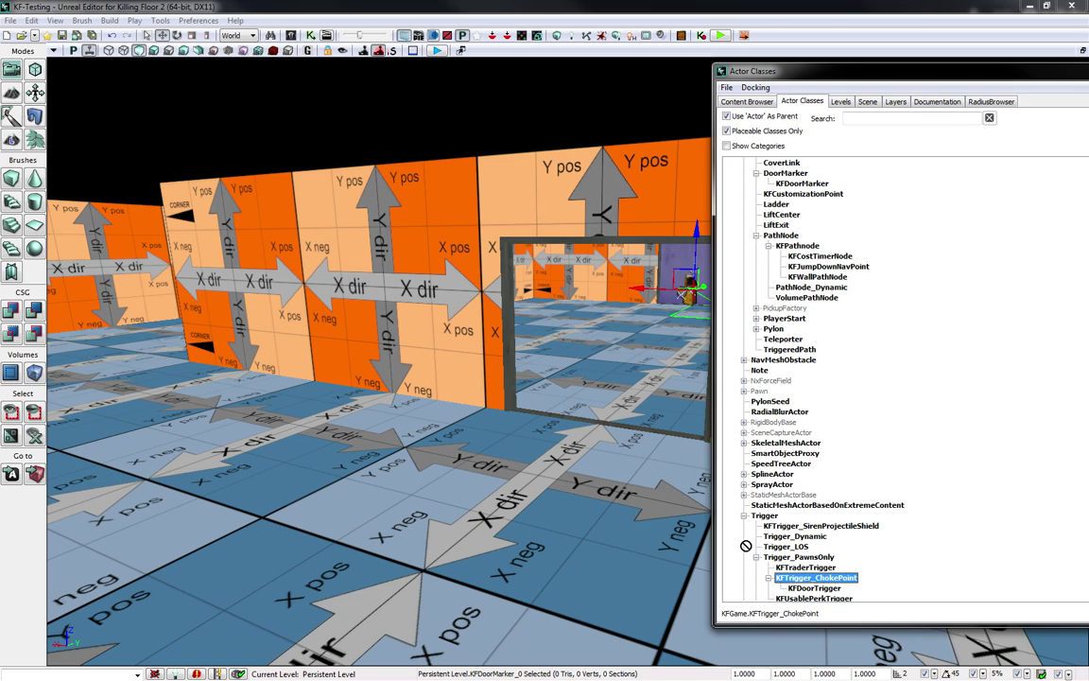
pyautogui.moveTo(645, 501); pyautogui.dragTo(610, 422)
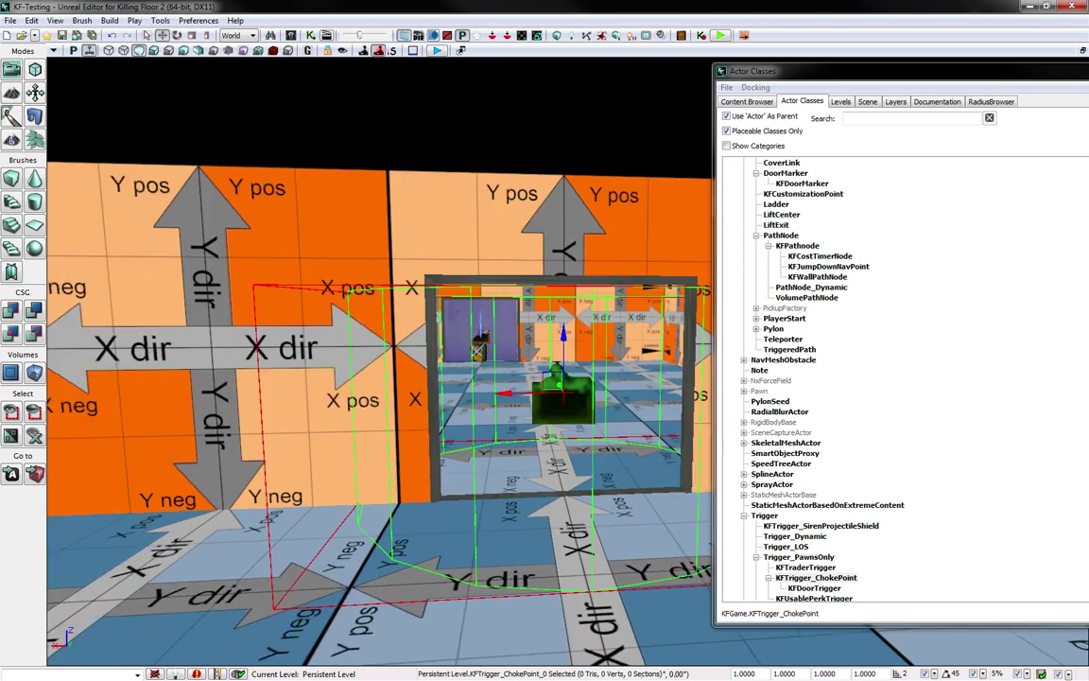
# - Raise the choke point trigger slightly within the open doorway
pyautogui.moveTo(378, 360); pyautogui.dragTo(345, 376, button='right')
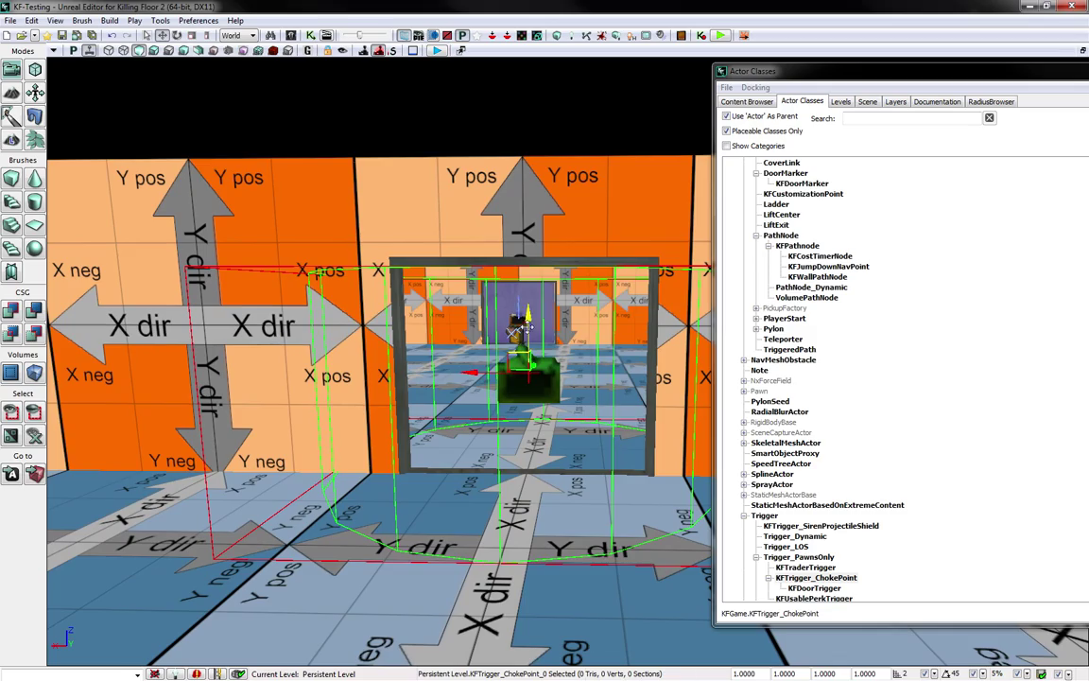
pyautogui.moveTo(531, 319)
pyautogui.mouseDown()
pyautogui.moveTo(534, 280)
pyautogui.moveTo(534, 308)
pyautogui.mouseUp()
pyautogui.moveTo(534, 308)
pyautogui.mouseDown(button='right')
pyautogui.moveTo(565, 316)
pyautogui.moveTo(501, 305)
pyautogui.moveTo(544, 308)
pyautogui.mouseUp(button='right')
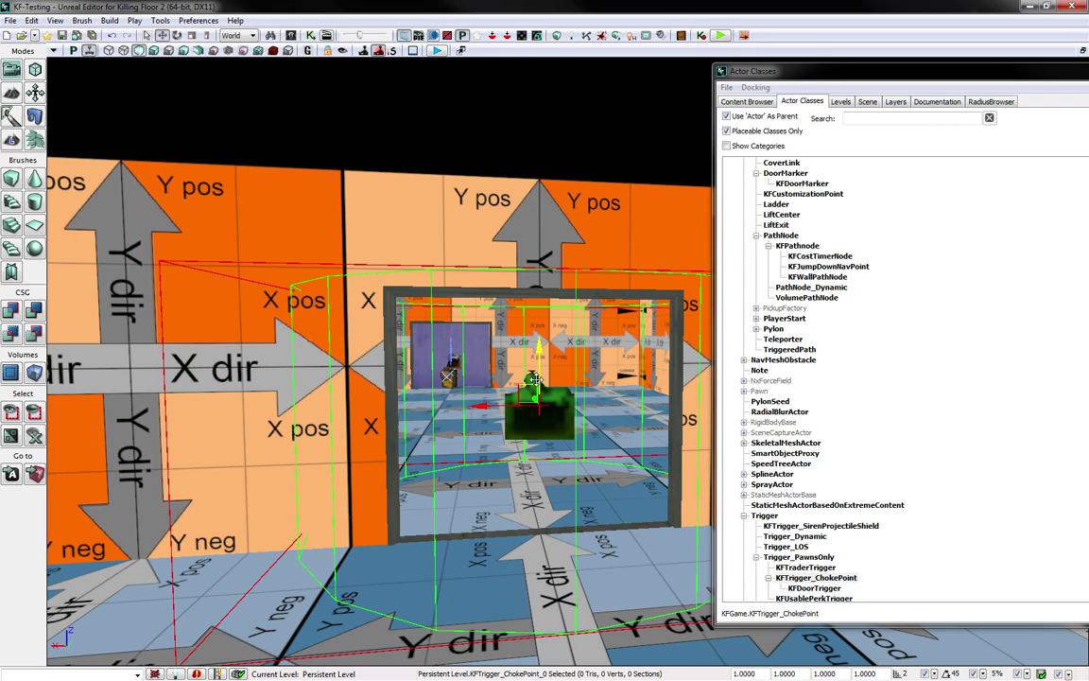